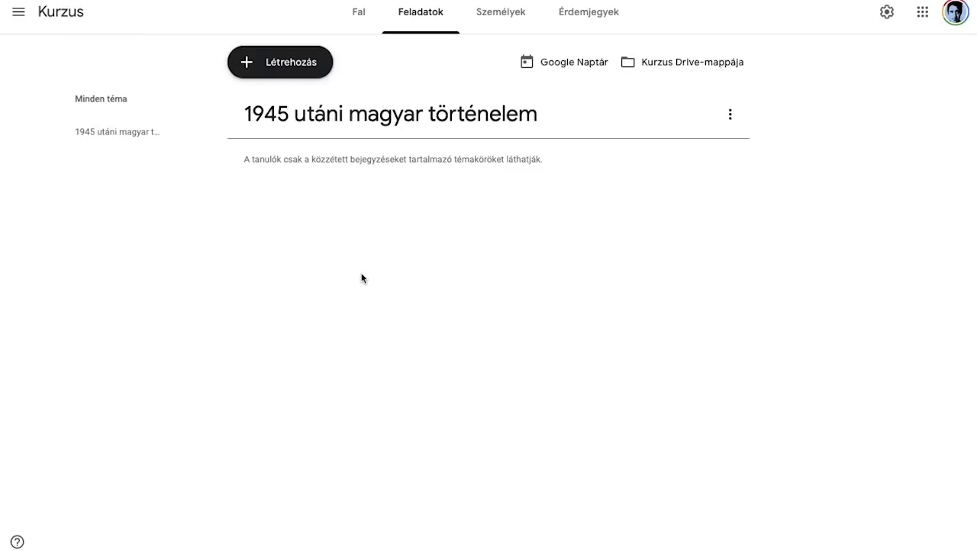
Step: Create a quiz assignment titled '1945-49 közti töri' with instructions 'Kérlek, keddig csináljátok meg ezt a feladatot.'
{"action": "left_click", "coordinate": [275, 65]}
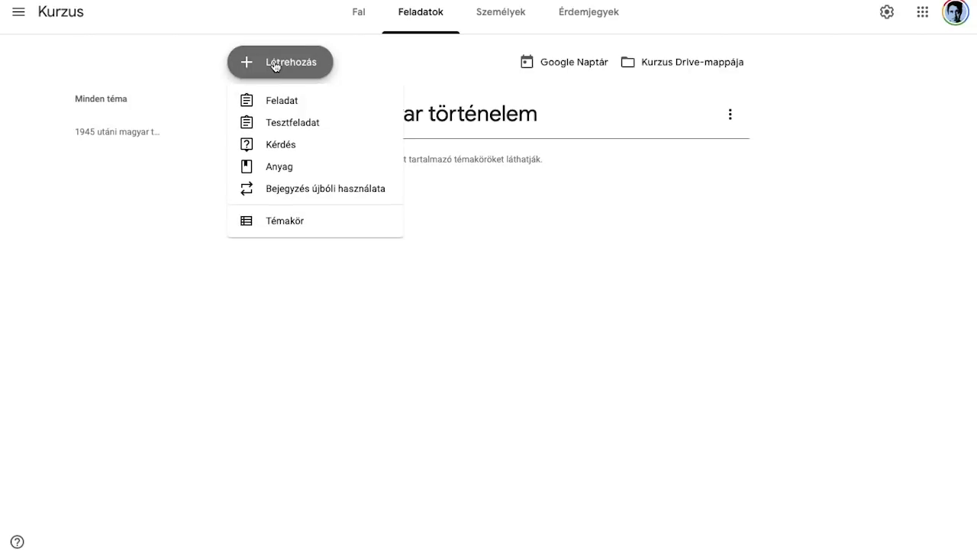
{"action": "left_click", "coordinate": [294, 129]}
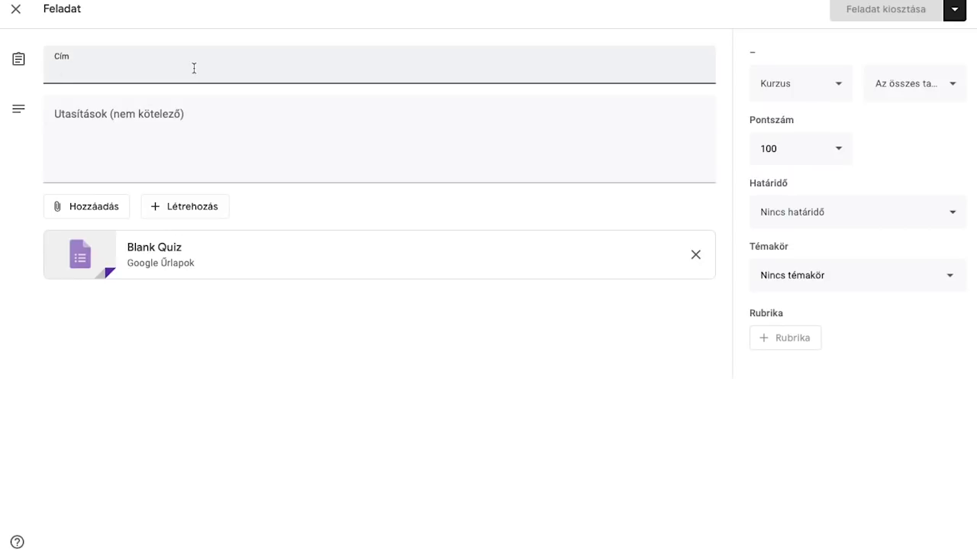
{"action": "type", "text": "1945-49 közti töri"}
{"action": "left_click", "coordinate": [203, 111]}
{"action": "type", "text": "Kérlek, keddig csináljátok meg ezt a feladatot."}
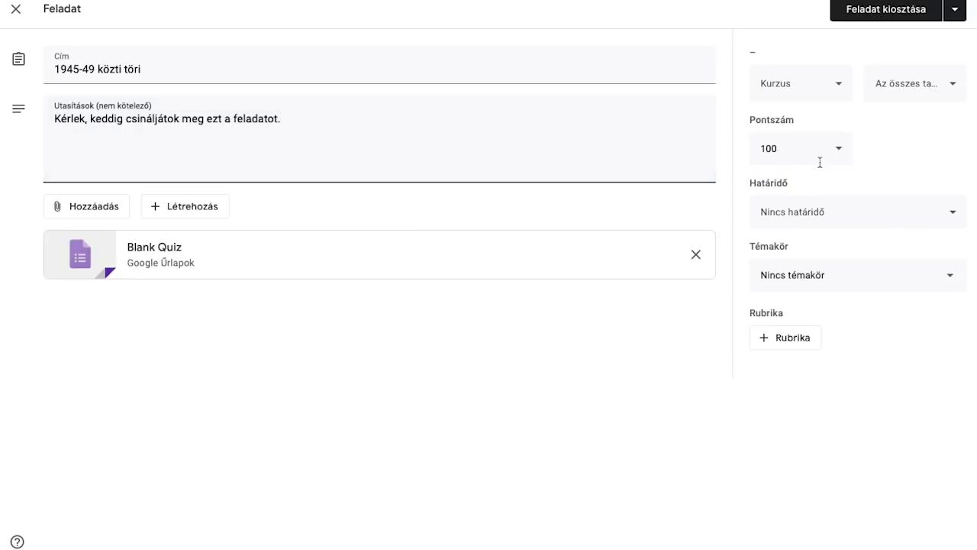
{"action": "left_click", "coordinate": [809, 157]}
Step: Set the assignment's point value to 6
{"action": "double_click", "coordinate": [793, 149]}
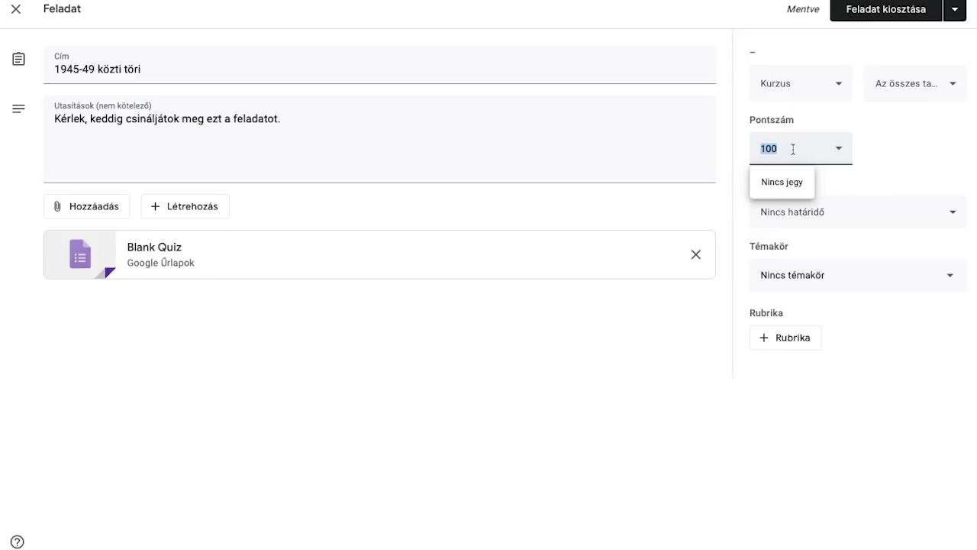
{"action": "type", "text": "6"}
{"action": "double_click", "coordinate": [775, 148]}
{"action": "left_click", "coordinate": [908, 164]}
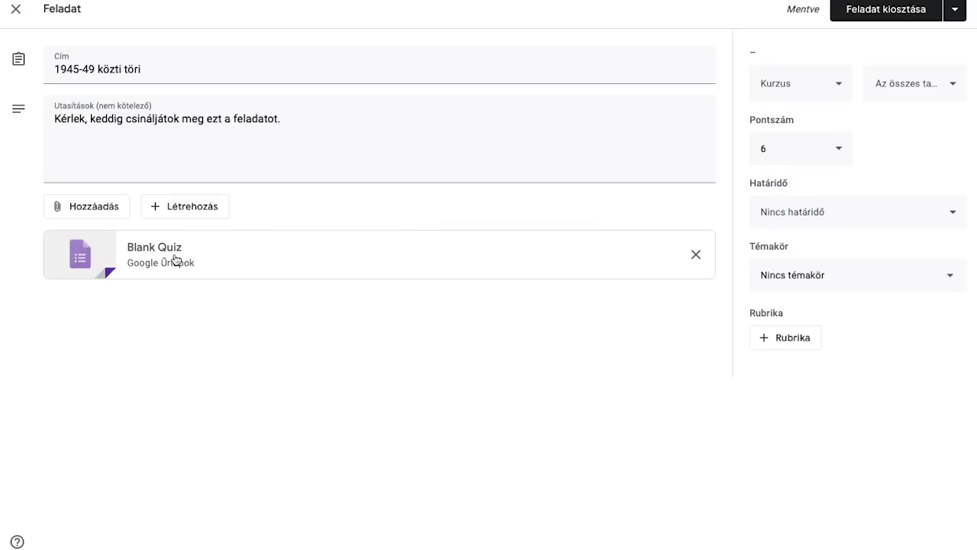
Step: Set the due date to márc. 17., 23:59 and the topic to 1945 utáni magyar történelem
{"action": "left_click", "coordinate": [815, 220]}
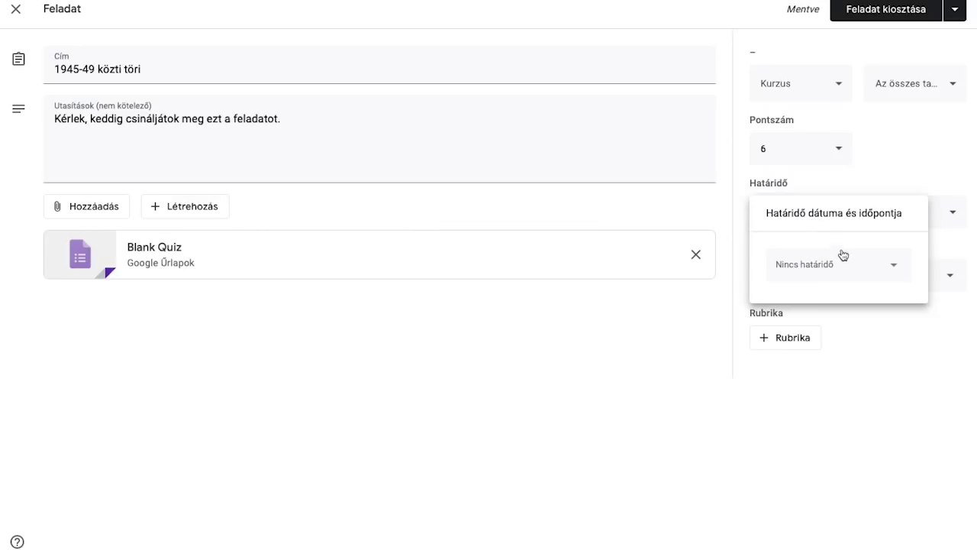
{"action": "left_click", "coordinate": [844, 259]}
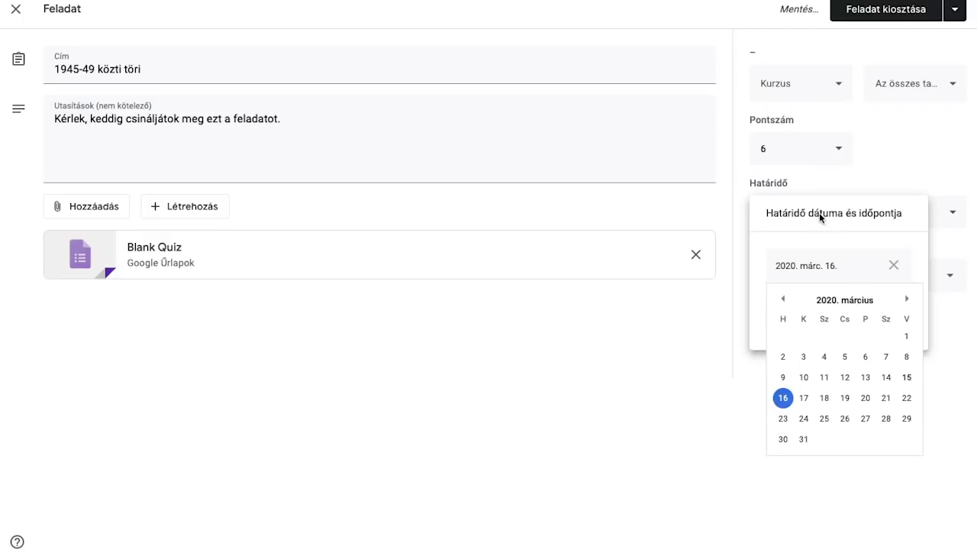
{"action": "left_click", "coordinate": [806, 399]}
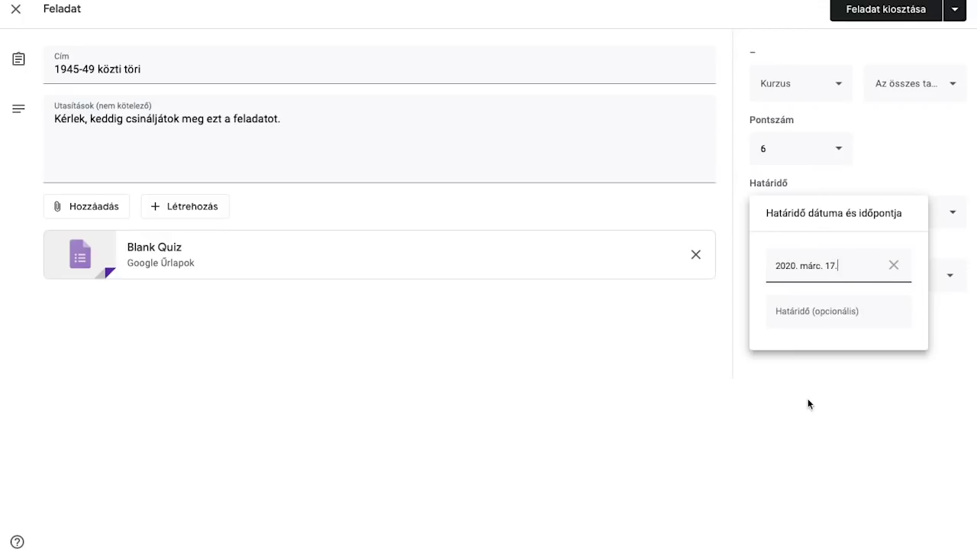
{"action": "left_click", "coordinate": [796, 317]}
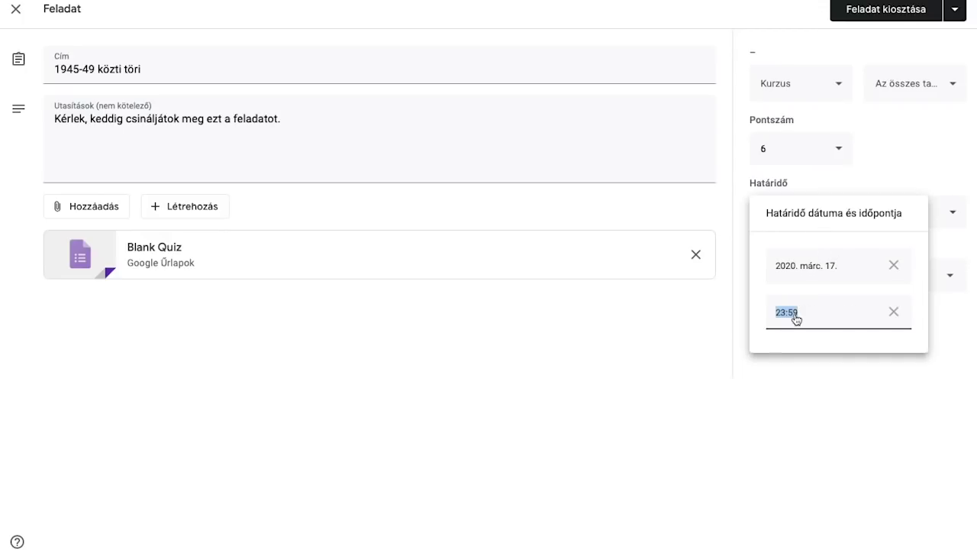
{"action": "left_click", "coordinate": [851, 397]}
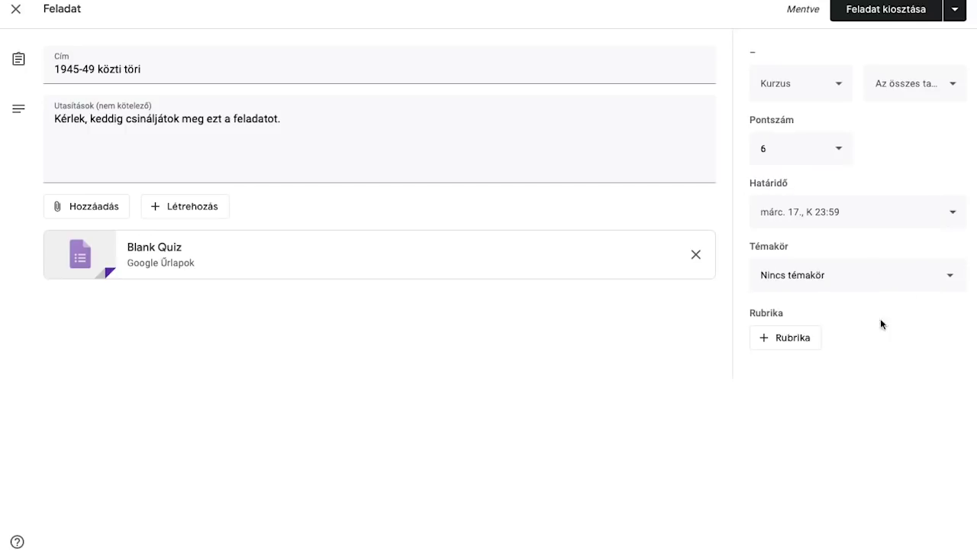
{"action": "left_click", "coordinate": [816, 274]}
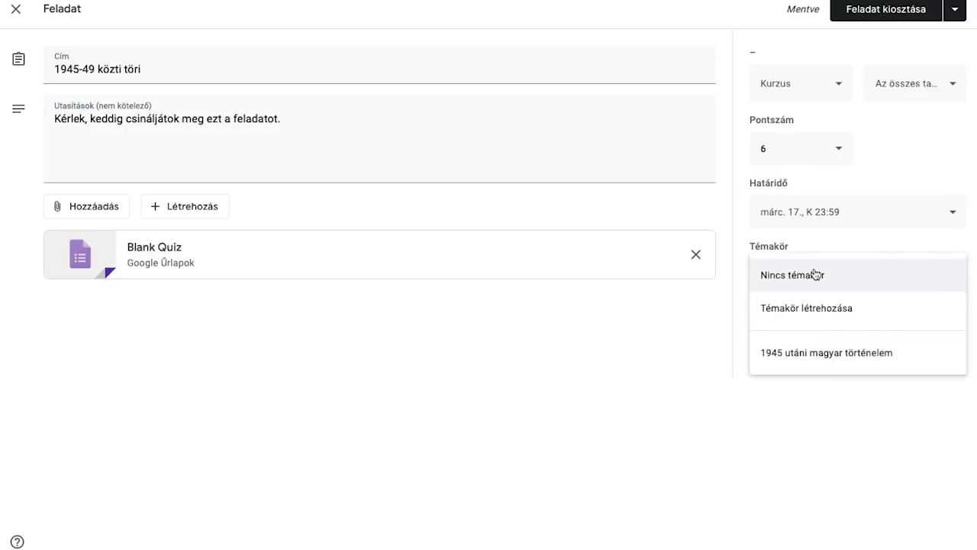
{"action": "left_click", "coordinate": [800, 362]}
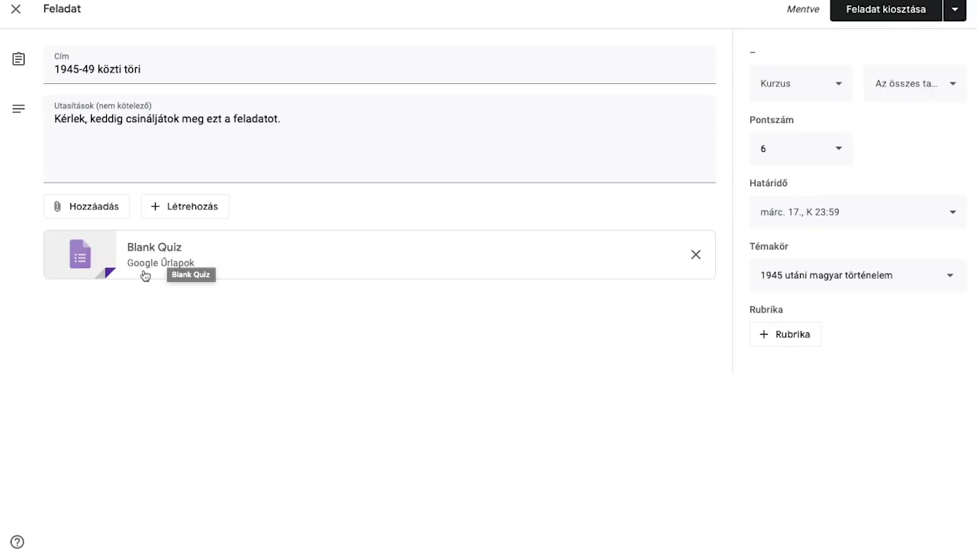
Step: Open the attached Blank Quiz form in Google Forms
{"action": "left_click", "coordinate": [71, 209]}
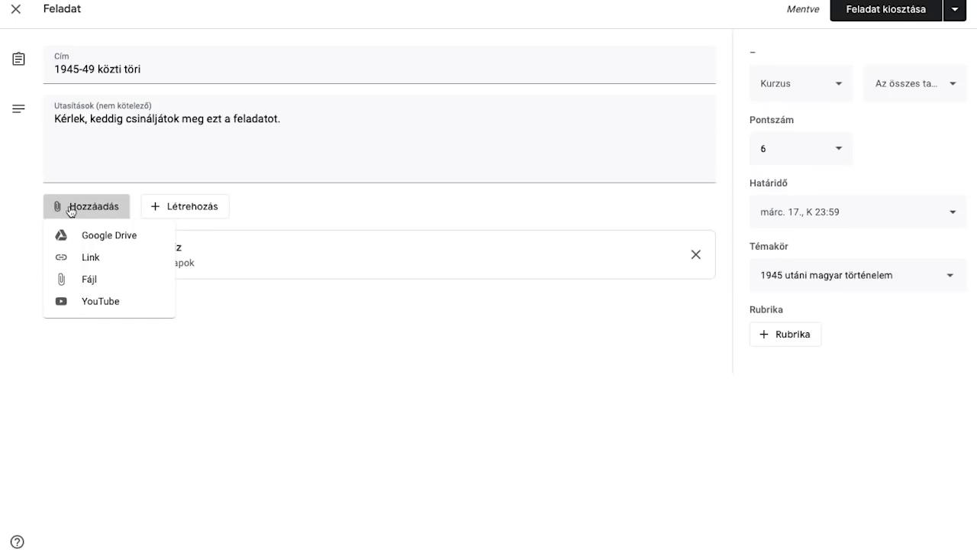
{"action": "left_click", "coordinate": [71, 209]}
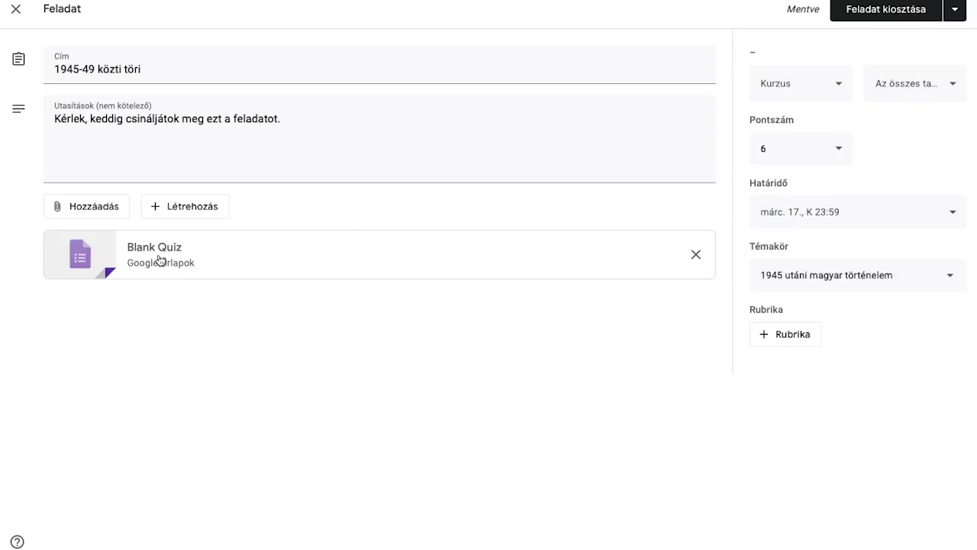
{"action": "left_click", "coordinate": [159, 259]}
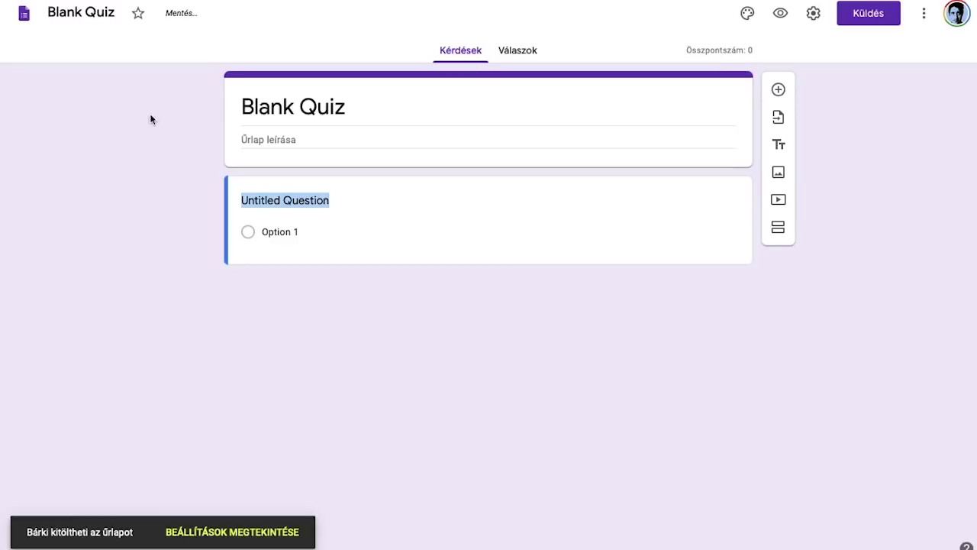
Step: Rename the form file to '1945-49 teszt'
{"action": "left_click", "coordinate": [77, 14]}
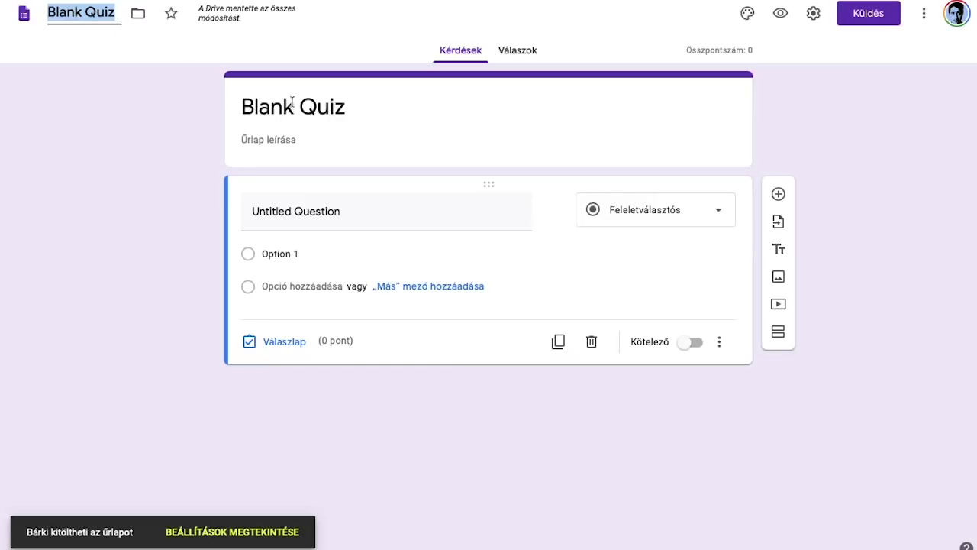
{"action": "type", "text": "1945-49 teszt"}
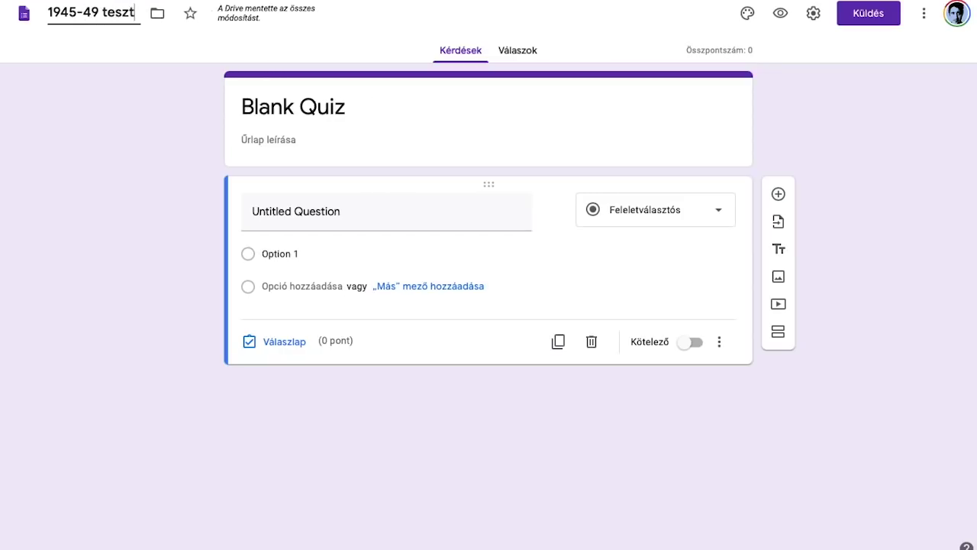
{"action": "triple_click", "coordinate": [114, 12]}
Step: Replace the form title Blank Quiz with the pasted name '1945-49 teszt'
{"action": "triple_click", "coordinate": [295, 105]}
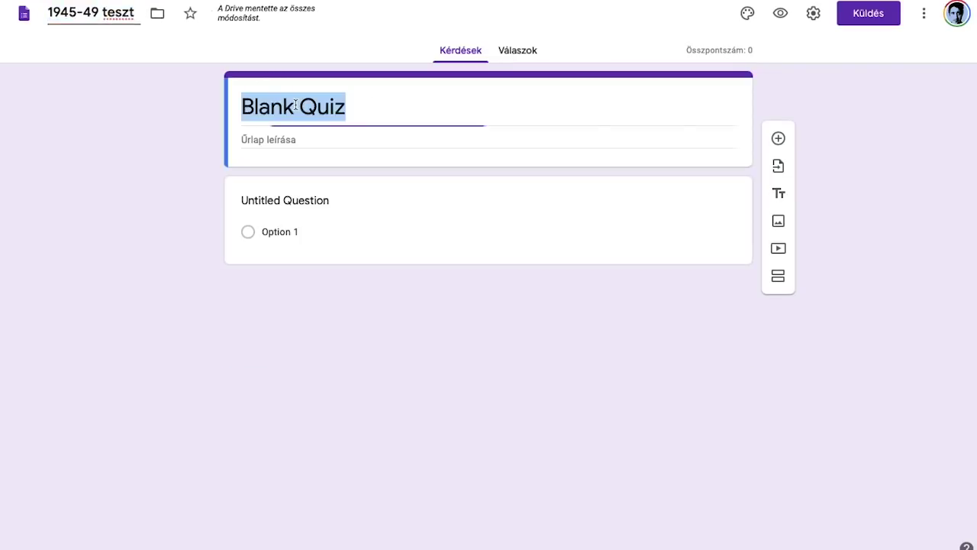
{"action": "type", "text": "1945-49 teszt"}
{"action": "key", "text": "ctrl+z"}
{"action": "triple_click", "coordinate": [303, 114]}
{"action": "type", "text": "1945-49 teszt"}
{"action": "left_click", "coordinate": [295, 203]}
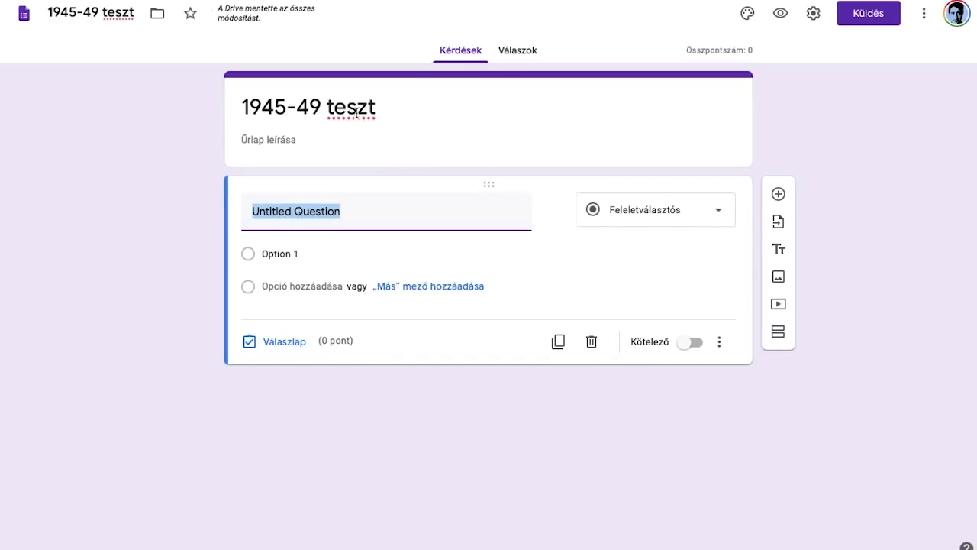
{"action": "left_click", "coordinate": [285, 142]}
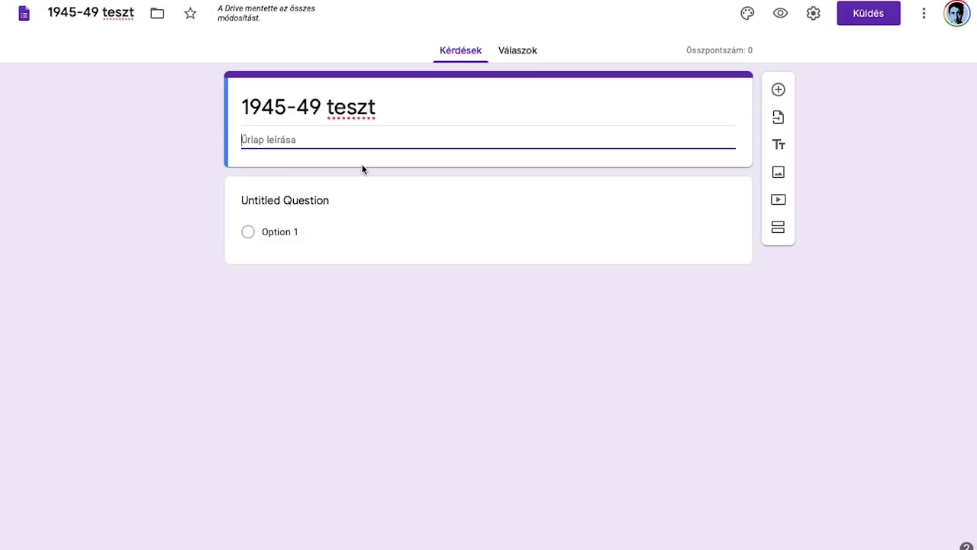
{"action": "left_click", "coordinate": [292, 200]}
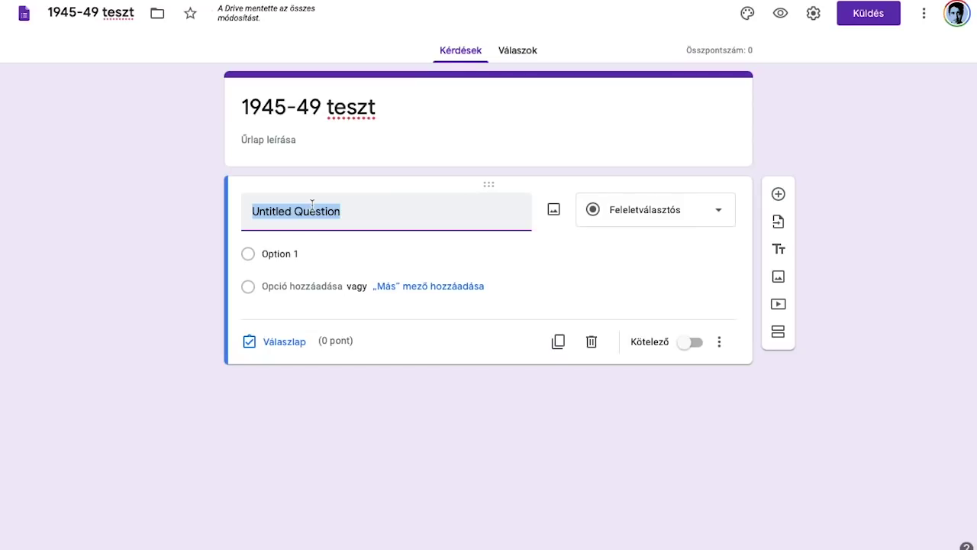
Step: Enter the question 'Ki volt a kommunisták legismertebb vezetője 1945 és 1956 között?'
{"action": "type", "text": "Ki volt a komm"}
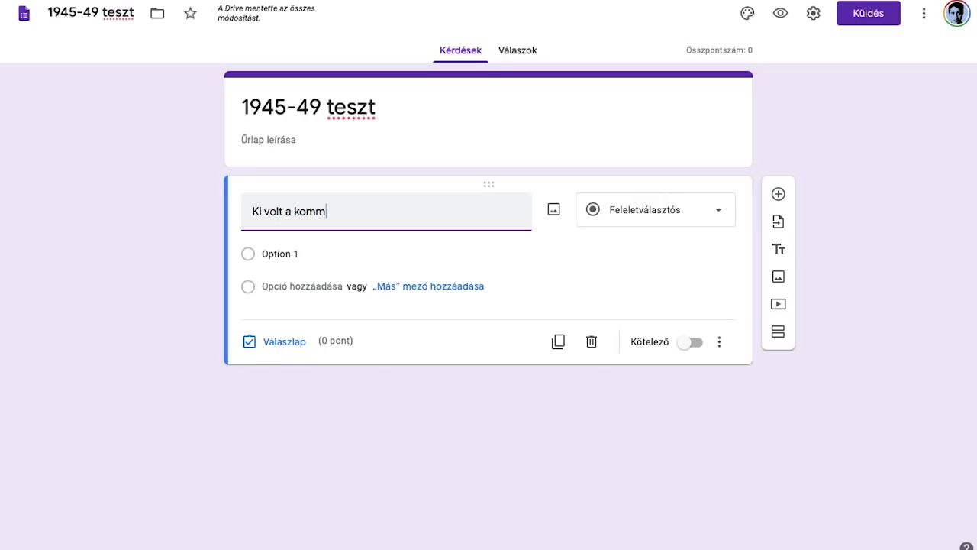
{"action": "type", "text": "unisták legismertebb vezetője "}
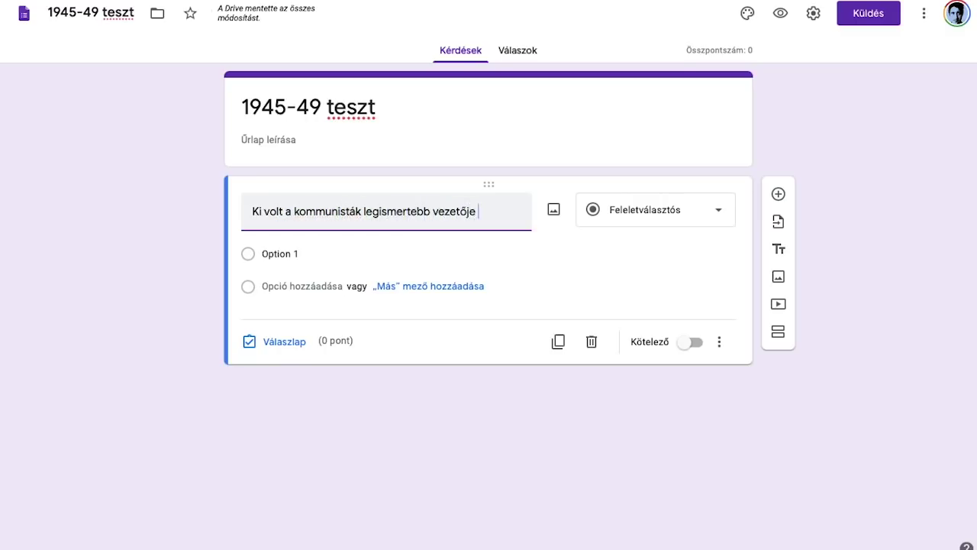
{"action": "type", "text": "1945-"}
{"action": "key", "text": "BackSpace"}
{"action": "type", "text": "és 1956 hözö"}
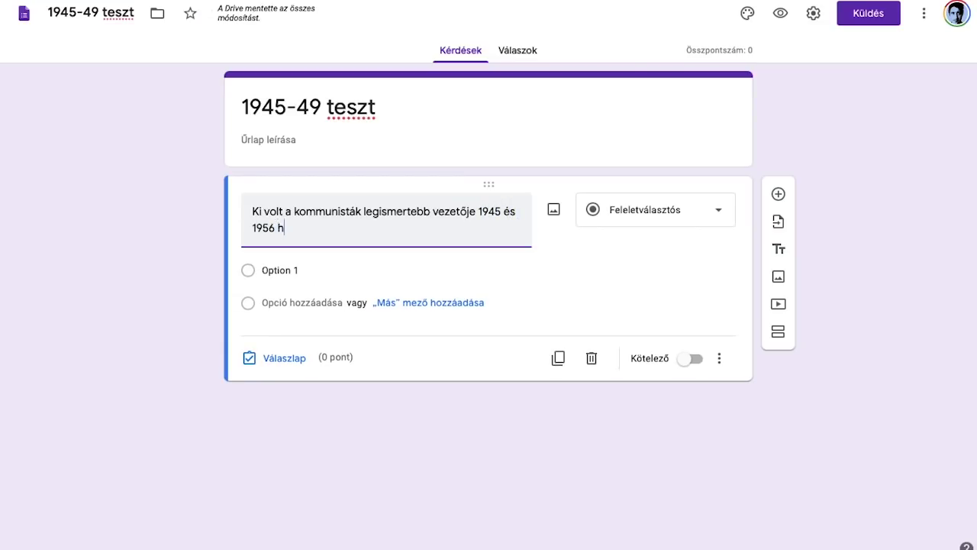
{"action": "key", "text": "BackSpace"}
{"action": "key", "text": "BackSpace"}
{"action": "key", "text": "BackSpace"}
{"action": "key", "text": "BackSpace"}
{"action": "type", "text": "között?"}
Step: Give the question the answer options Horthy Miklós and Rákosi Mátyás
{"action": "left_click", "coordinate": [291, 271]}
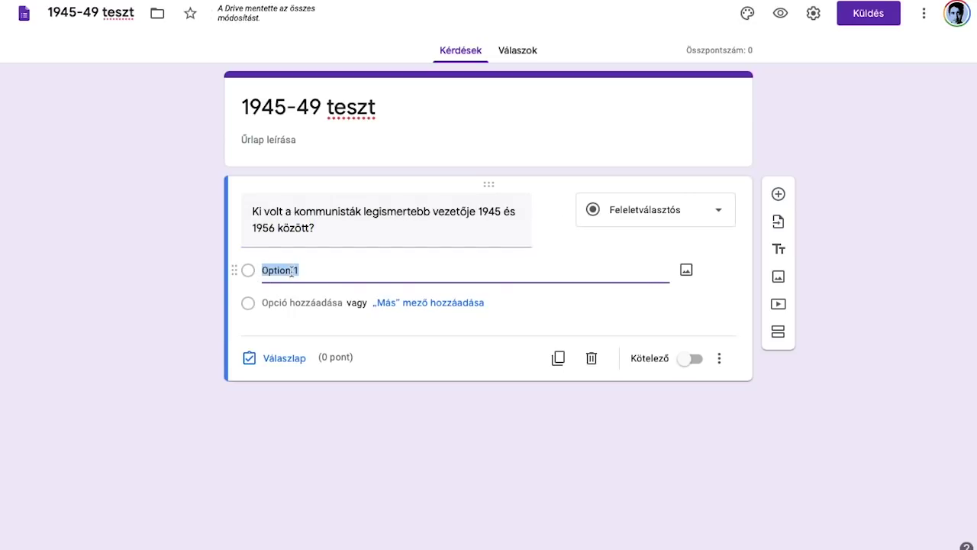
{"action": "type", "text": "Horthy Miklós"}
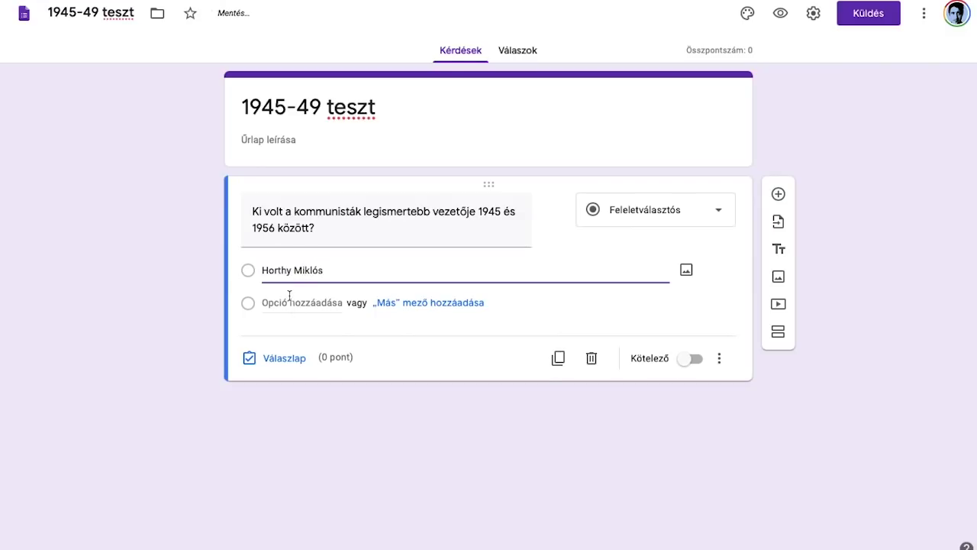
{"action": "left_click", "coordinate": [290, 296]}
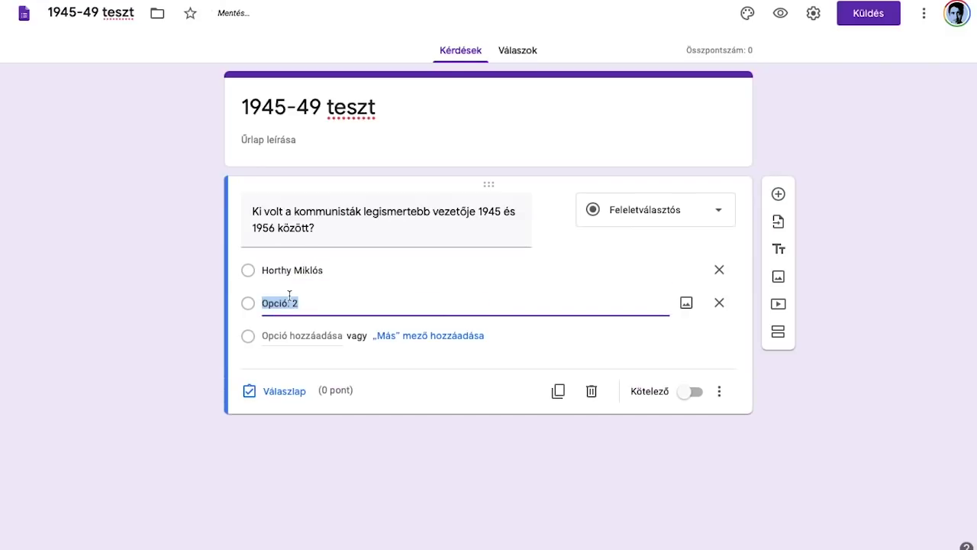
{"action": "type", "text": "Rákosm"}
{"action": "key", "text": "BackSpace"}
{"action": "type", "text": "i Mátyás"}
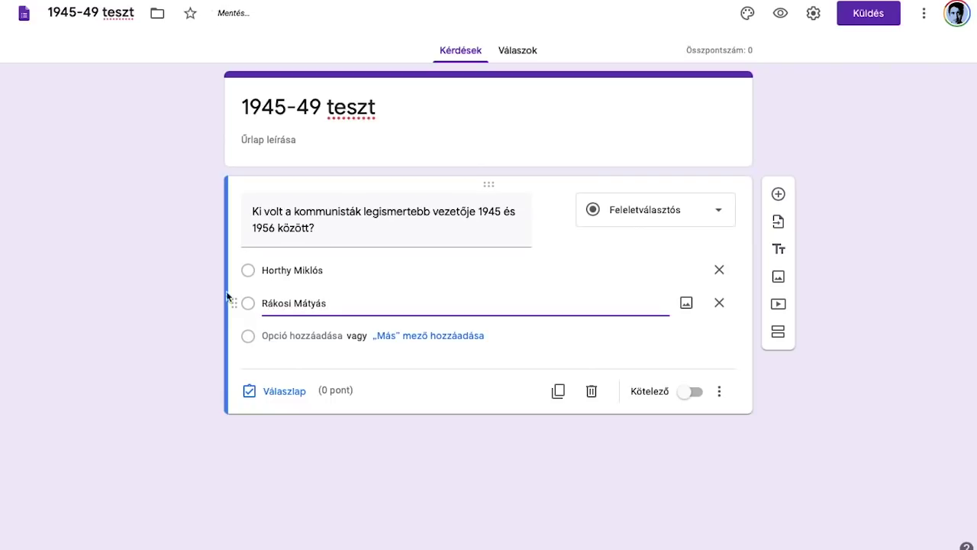
{"action": "left_click", "coordinate": [131, 279]}
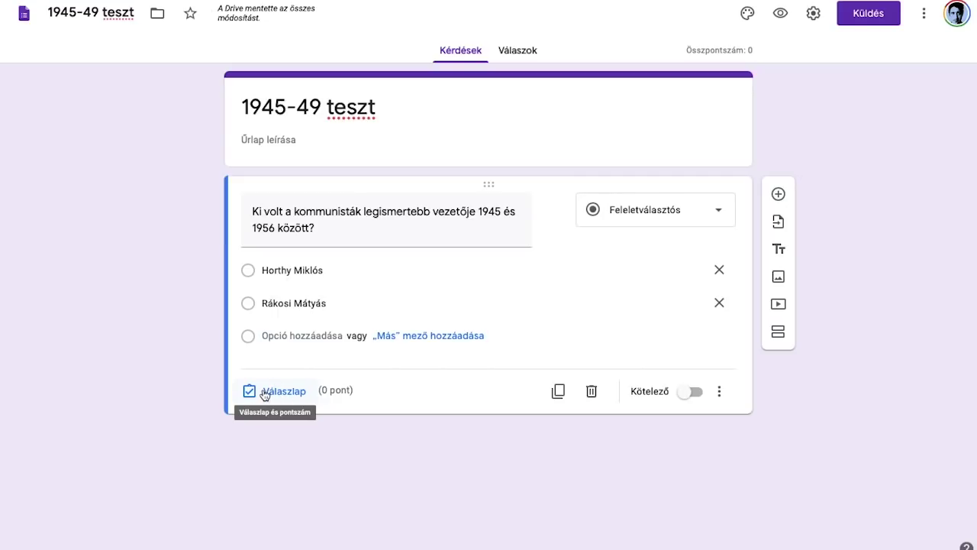
Step: In question one's answer key, mark Rákosi Mátyás correct for 1 point
{"action": "left_click", "coordinate": [264, 392]}
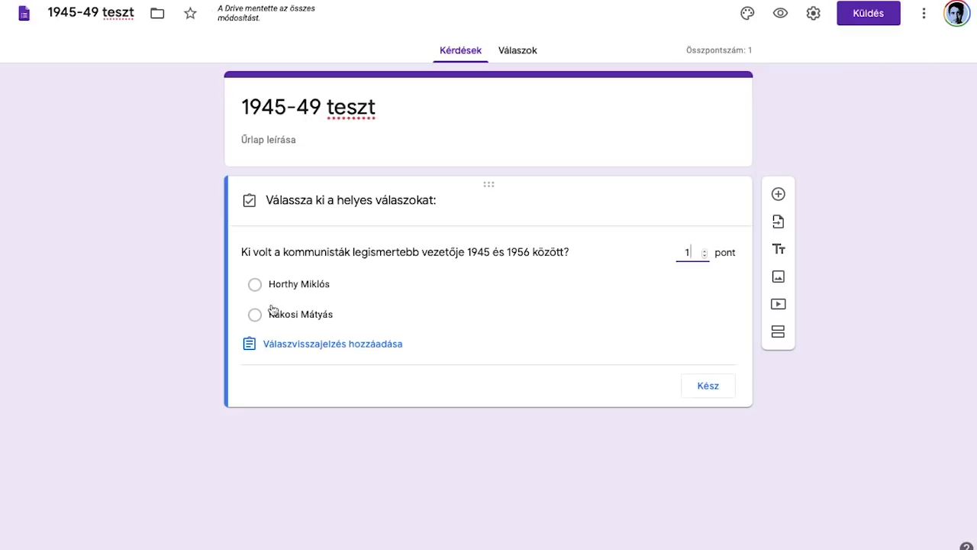
{"action": "left_click", "coordinate": [275, 321]}
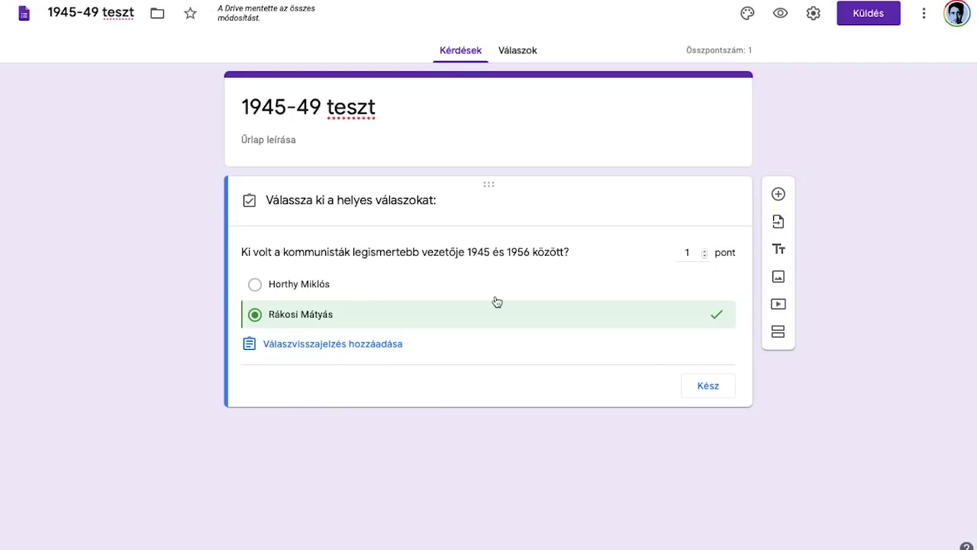
Step: Add feedback 'Olvasd el jobban a 105. oldalt.' for wrong answers and 'Így tovább!' for correct ones
{"action": "left_click", "coordinate": [302, 353]}
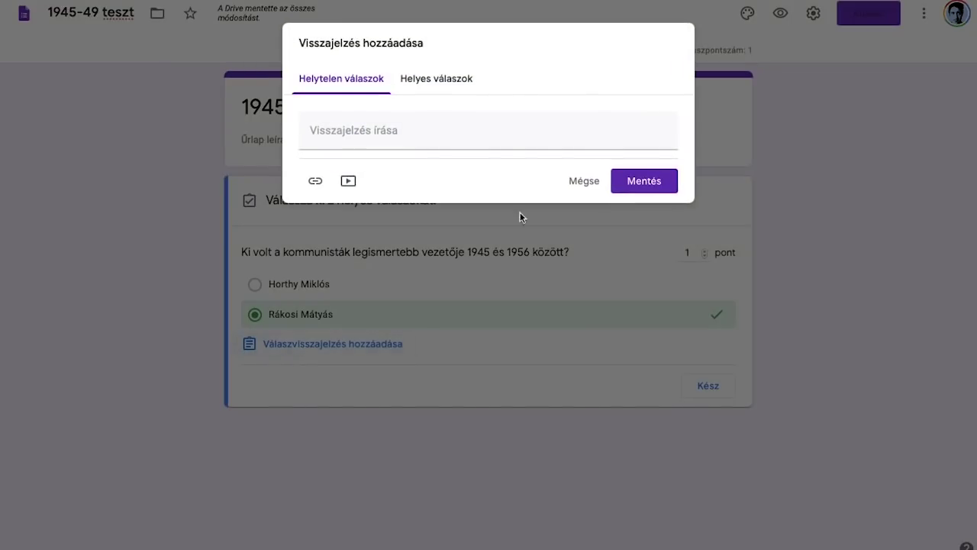
{"action": "left_click", "coordinate": [435, 126]}
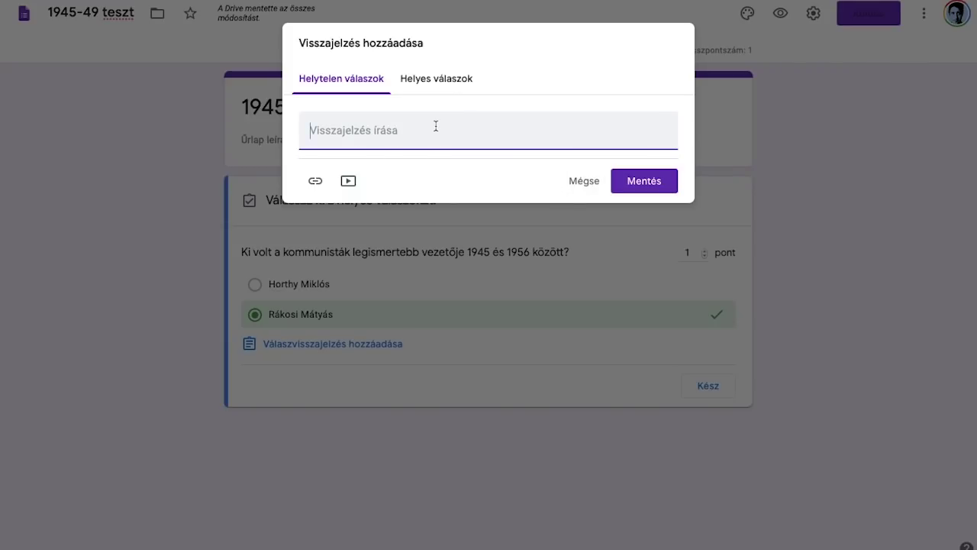
{"action": "left_click", "coordinate": [590, 181]}
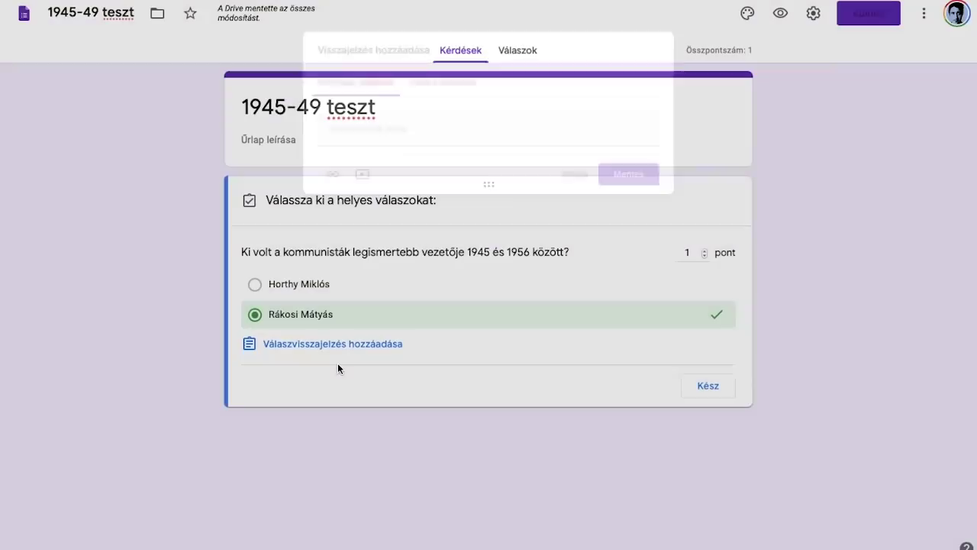
{"action": "left_click", "coordinate": [315, 345]}
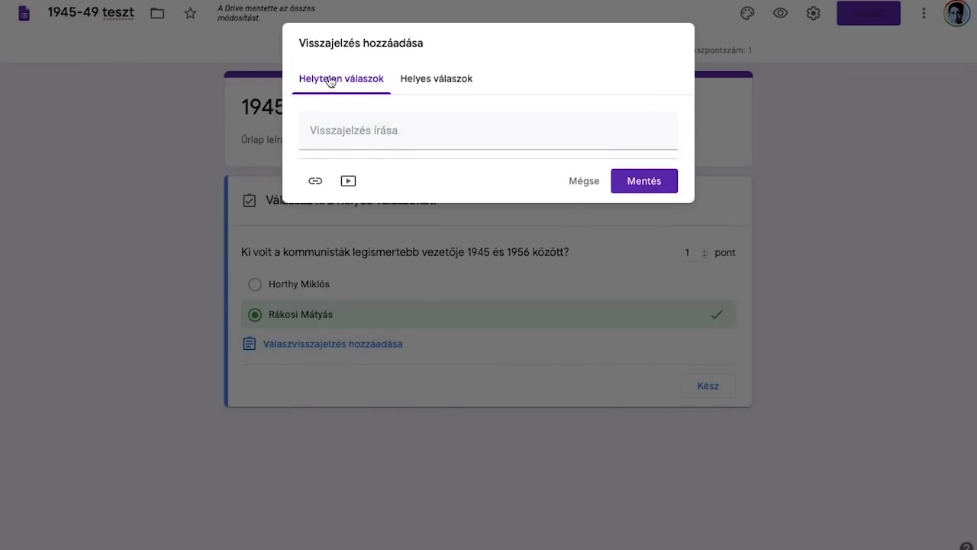
{"action": "left_click", "coordinate": [356, 138]}
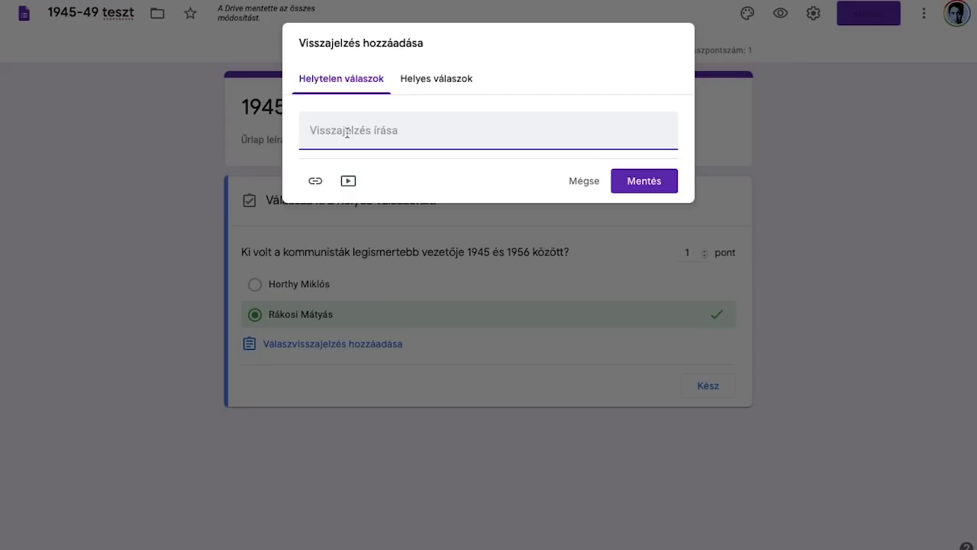
{"action": "type", "text": "Olvasd el a"}
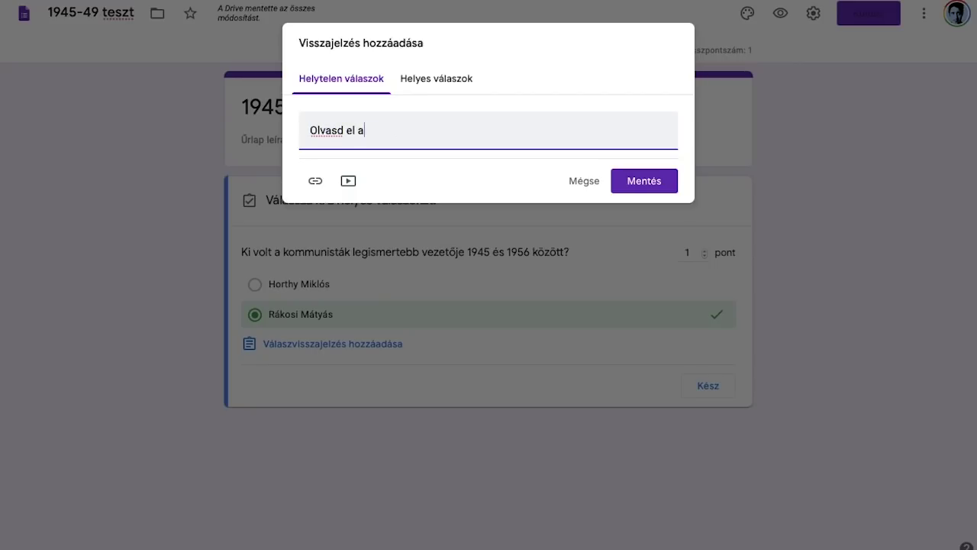
{"action": "key", "text": "BackSpace"}
{"action": "type", "text": "jobban a 105. oldalt."}
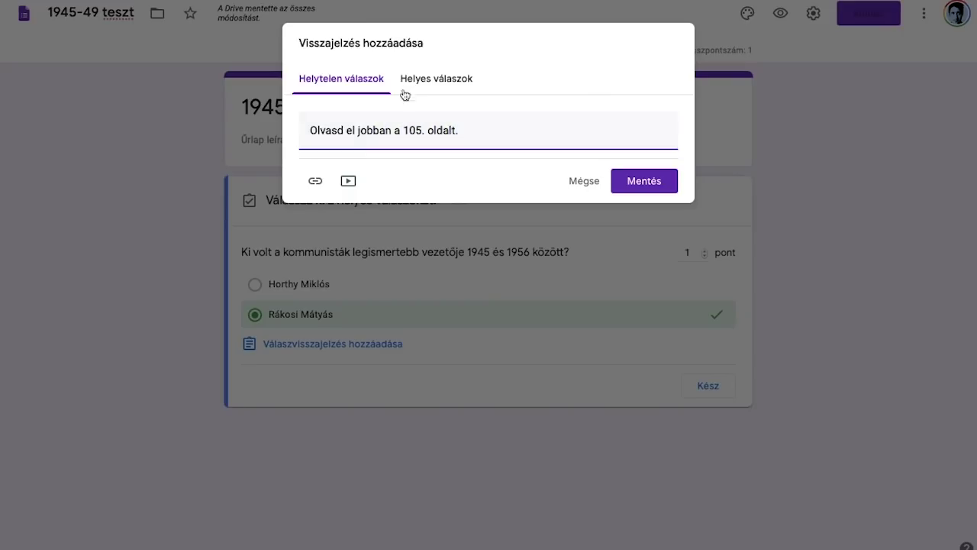
{"action": "left_click", "coordinate": [414, 86]}
{"action": "left_click", "coordinate": [417, 140]}
{"action": "type", "text": "Így tovább!"}
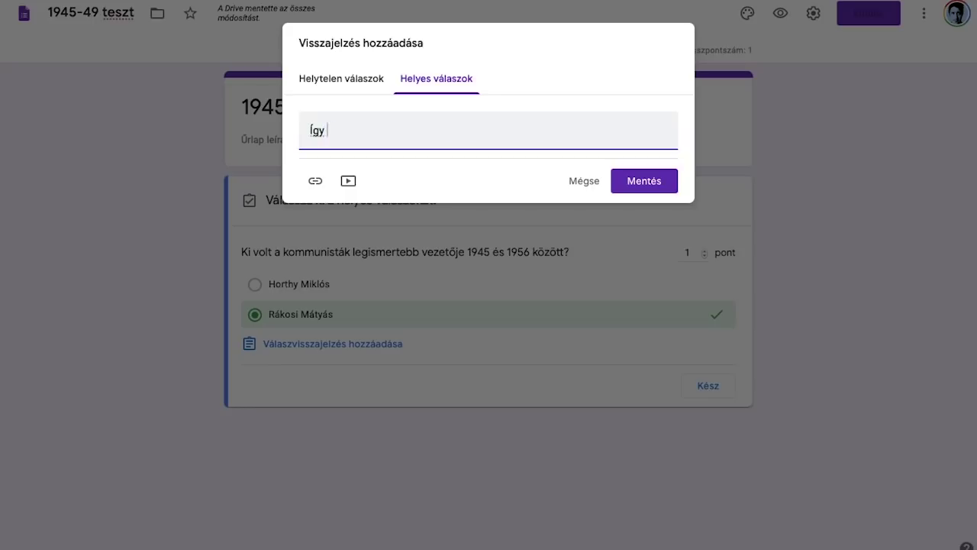
{"action": "left_click", "coordinate": [649, 191]}
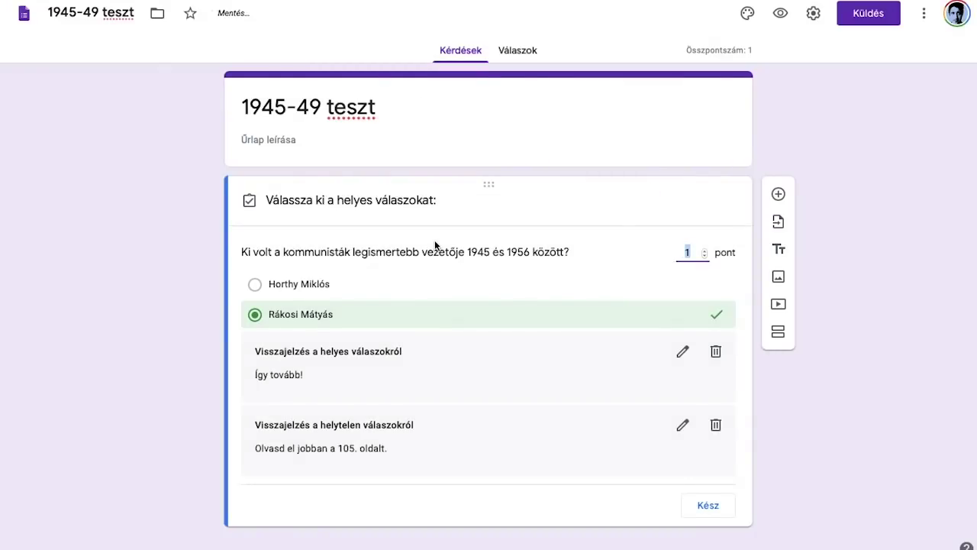
Step: Add a checkbox question asking 'Mely pártok voltak a Baloldali Blokk tagjai?'
{"action": "left_click", "coordinate": [777, 188]}
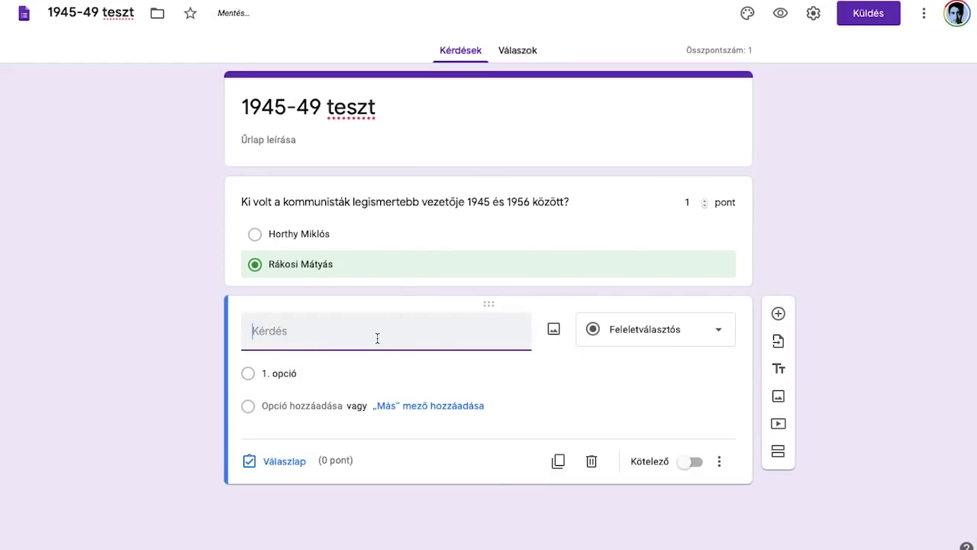
{"action": "left_click", "coordinate": [645, 330]}
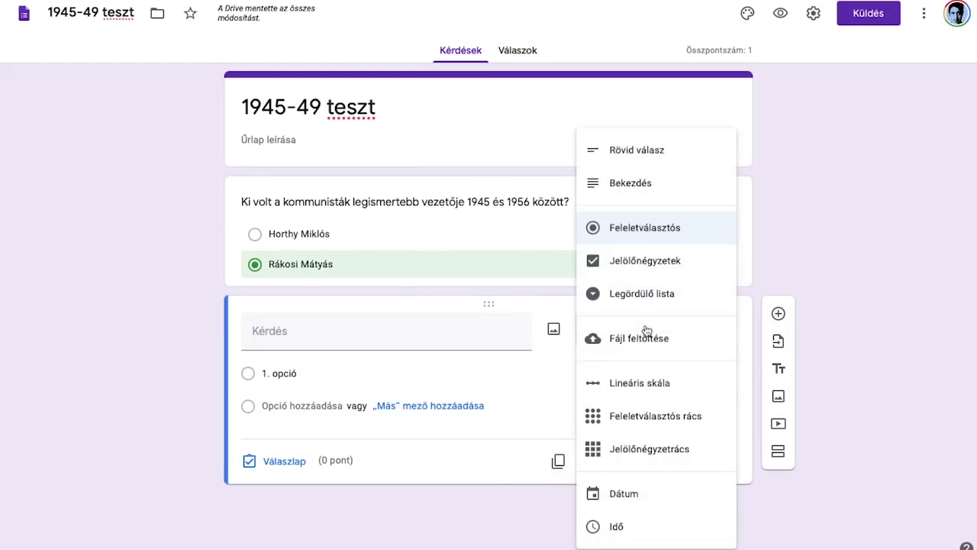
{"action": "left_click", "coordinate": [641, 265]}
{"action": "left_click", "coordinate": [384, 337]}
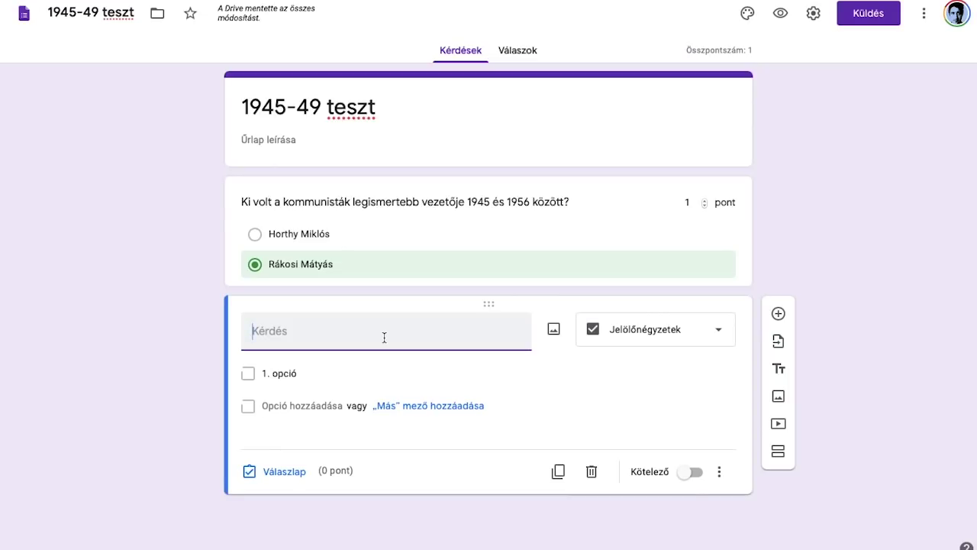
{"action": "type", "text": "Mely pártok voltak"}
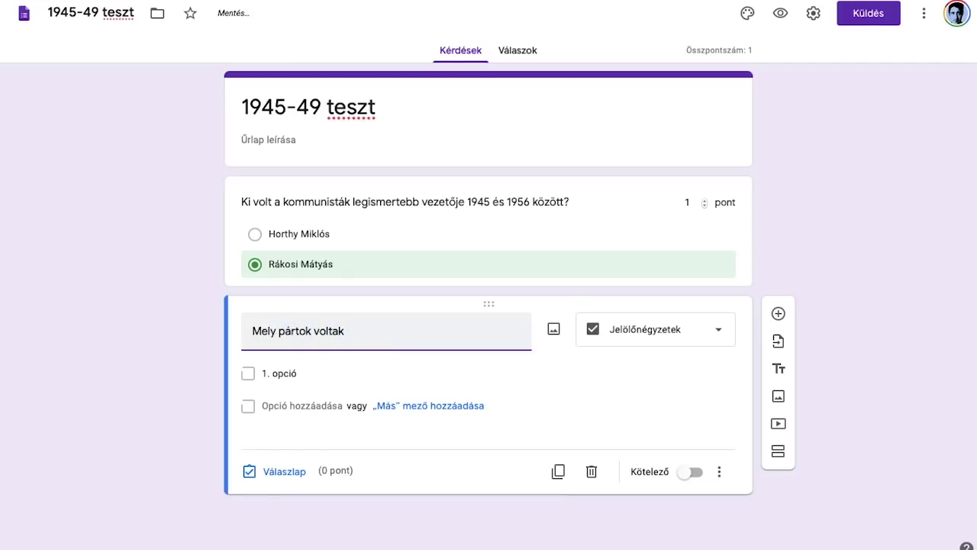
{"action": "type", "text": " a Baloldali B"}
{"action": "key", "text": "BackSpace"}
{"action": "key", "text": "BackSpace"}
{"action": "key", "text": "BackSpace"}
{"action": "type", "text": "i Blokk tagjai?"}
Step: Fill in the answer options MKP, FKGP, SZDP and NPP
{"action": "left_click", "coordinate": [305, 373]}
{"action": "type", "text": "MKP"}
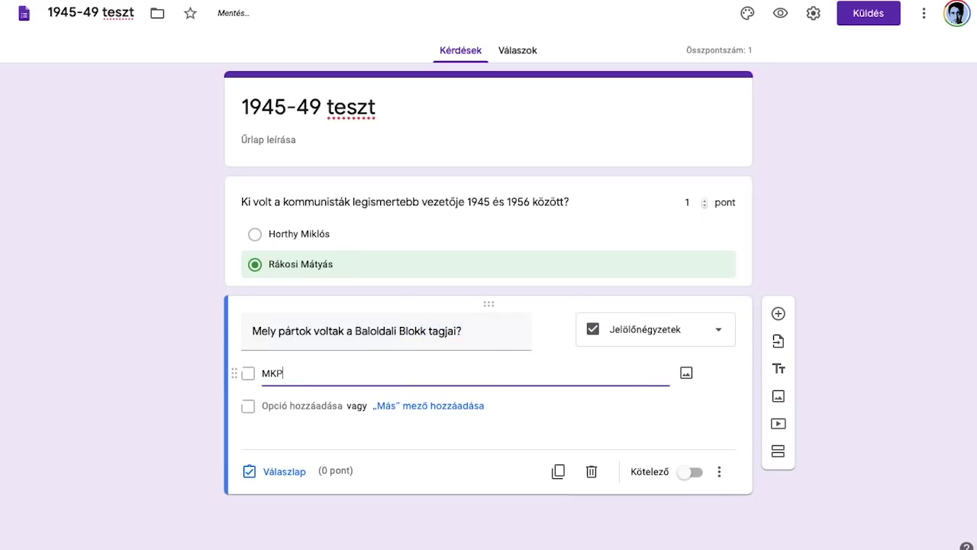
{"action": "key", "text": "Return"}
{"action": "type", "text": "FKG"}
{"action": "key", "text": "BackSpace"}
{"action": "type", "text": "KGP"}
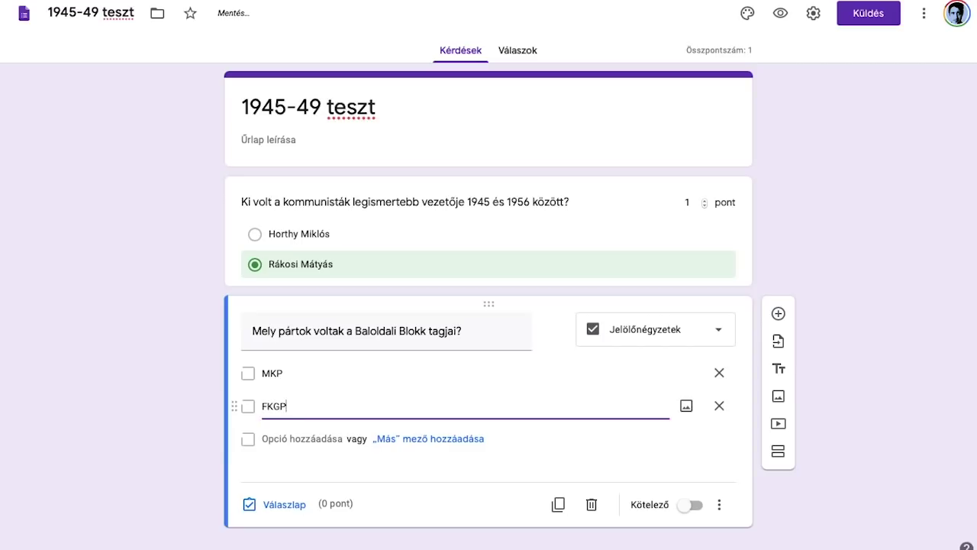
{"action": "left_click", "coordinate": [303, 438]}
{"action": "type", "text": "SZDP"}
{"action": "left_click", "coordinate": [302, 466]}
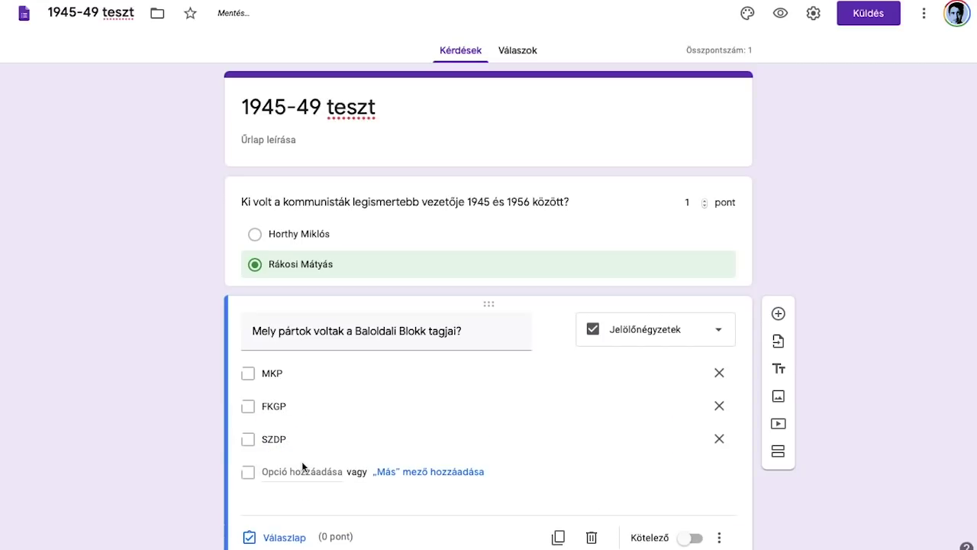
{"action": "type", "text": "NPP"}
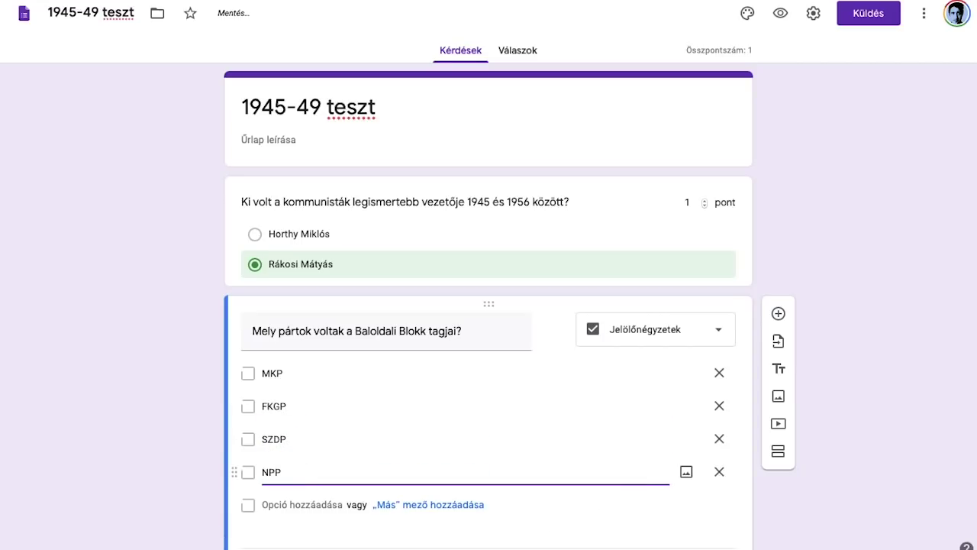
{"action": "scroll", "coordinate": [200, 336], "scroll_direction": "down", "scroll_amount": 1}
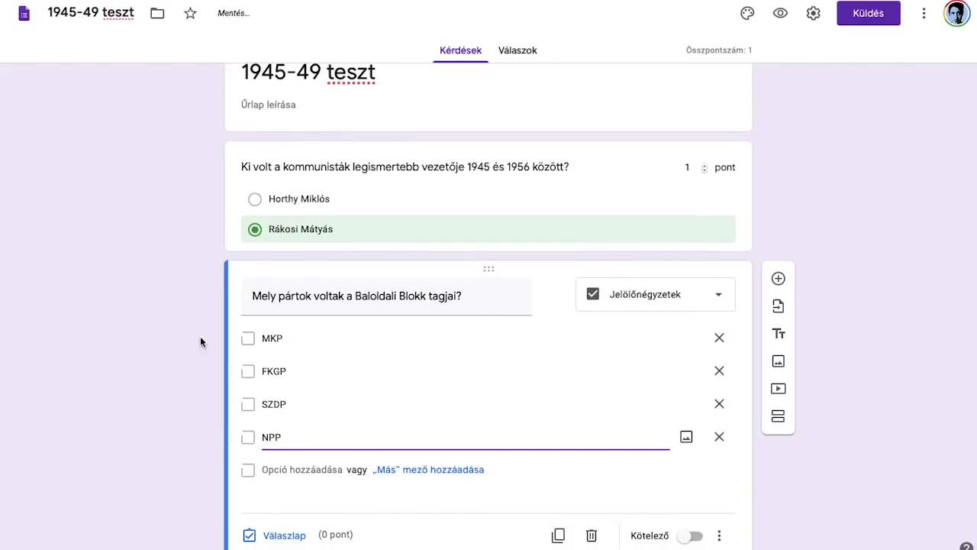
{"action": "scroll", "coordinate": [190, 313], "scroll_direction": "down", "scroll_amount": 1}
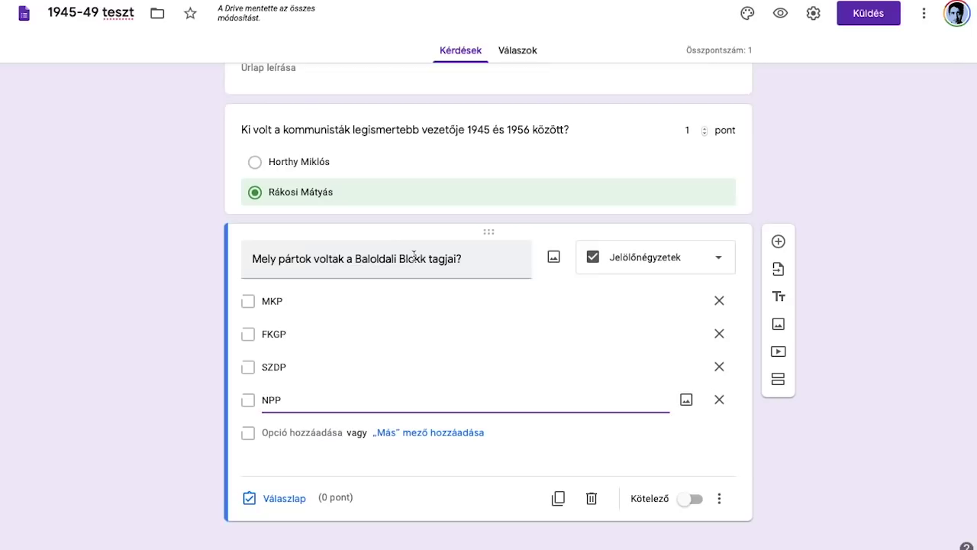
{"action": "left_click", "coordinate": [463, 257]}
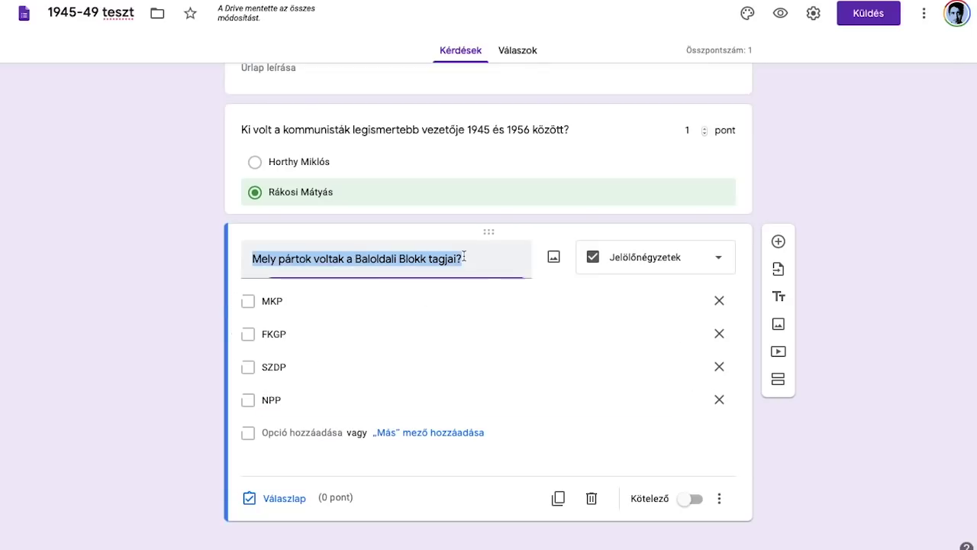
{"action": "left_click", "coordinate": [464, 257]}
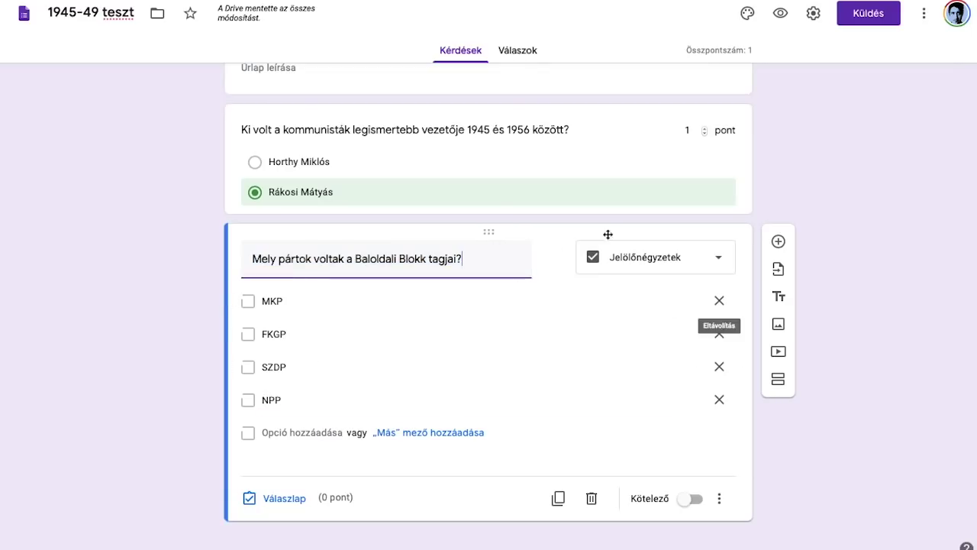
{"action": "left_click", "coordinate": [283, 499]}
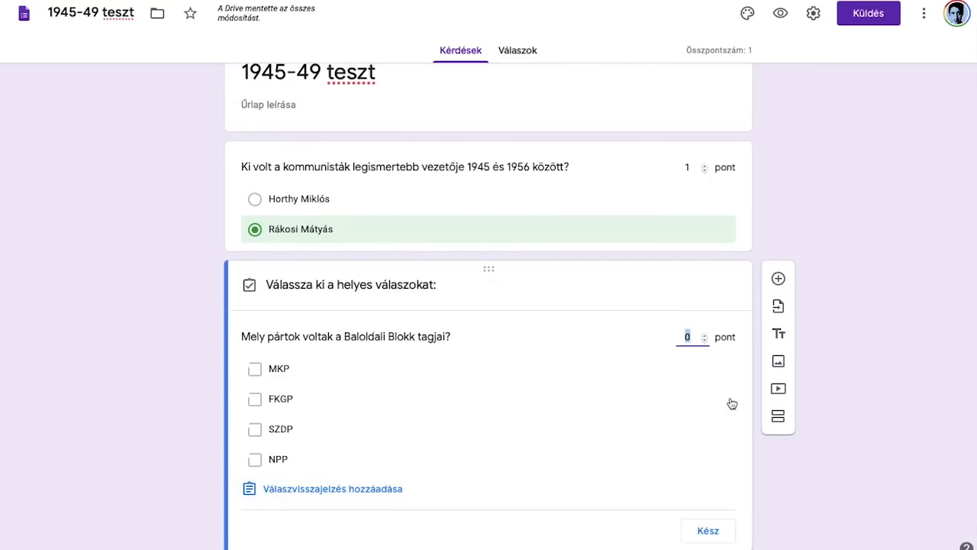
Step: Key MKP, SZDP and NPP as the correct answers, worth 1 point
{"action": "left_click", "coordinate": [704, 333]}
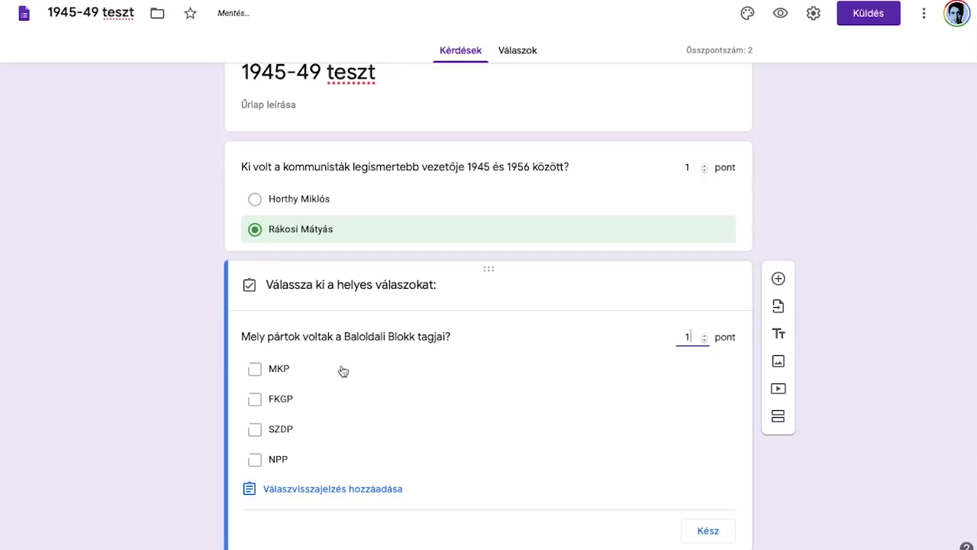
{"action": "left_click", "coordinate": [278, 374]}
{"action": "left_click", "coordinate": [271, 437]}
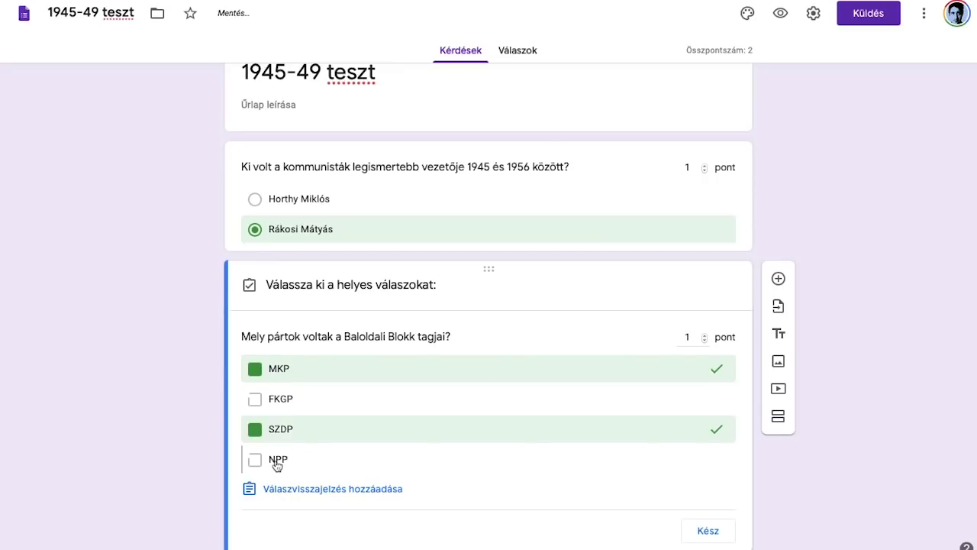
{"action": "left_click", "coordinate": [277, 461]}
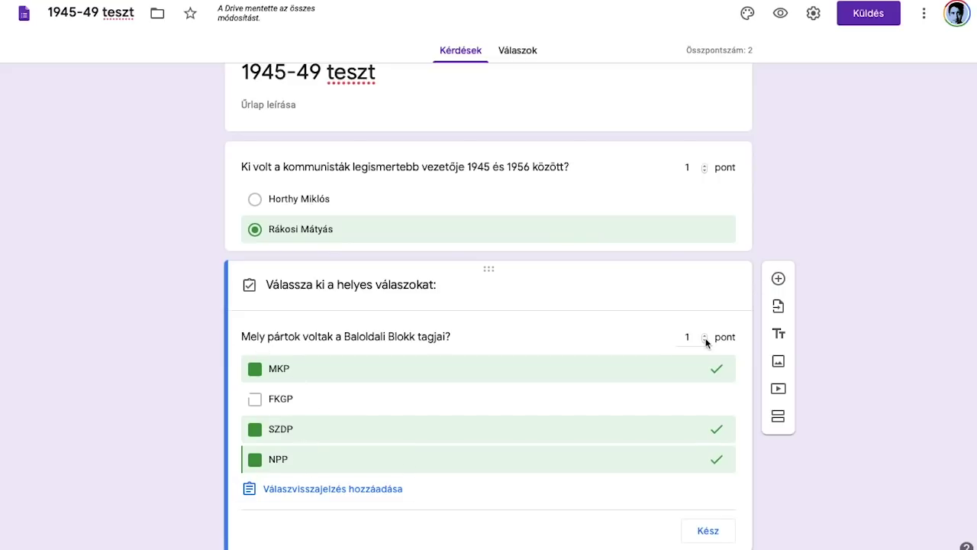
{"action": "left_click", "coordinate": [709, 530]}
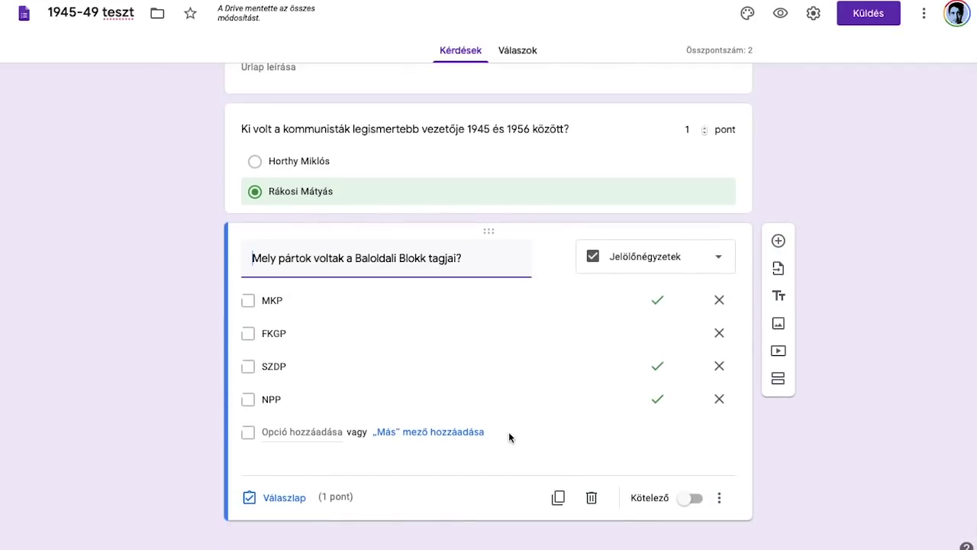
{"action": "left_click", "coordinate": [778, 241]}
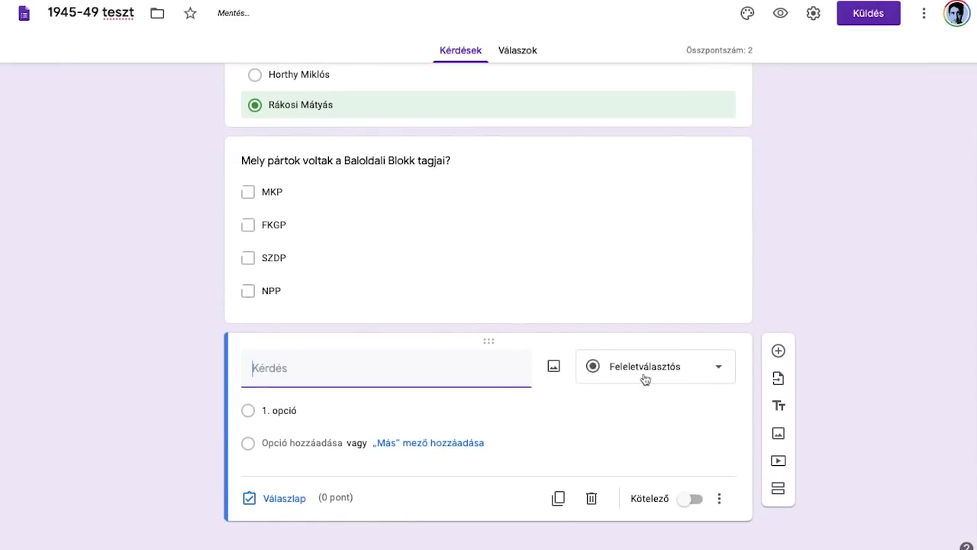
Step: Make the new third question a short-answer question
{"action": "left_click", "coordinate": [642, 372]}
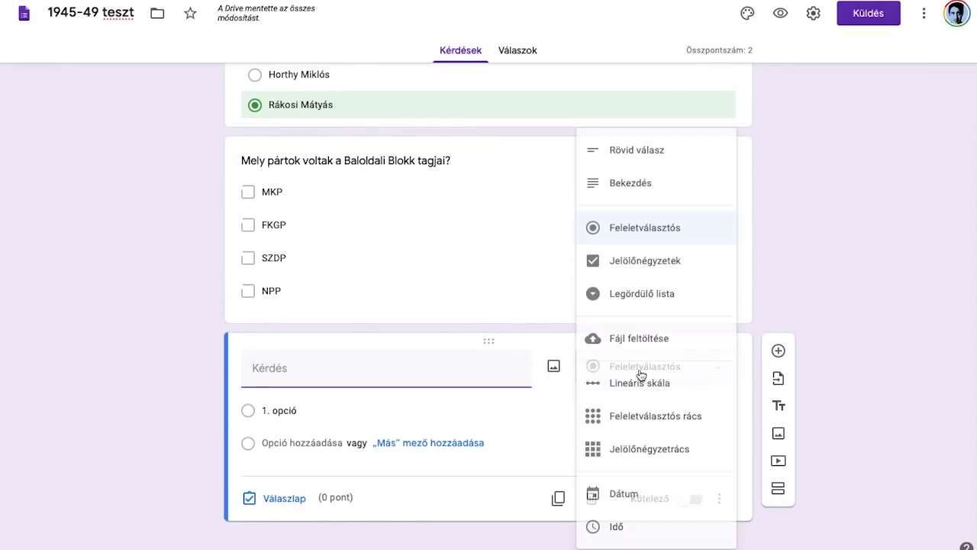
{"action": "left_click", "coordinate": [568, 412]}
{"action": "left_click", "coordinate": [822, 270]}
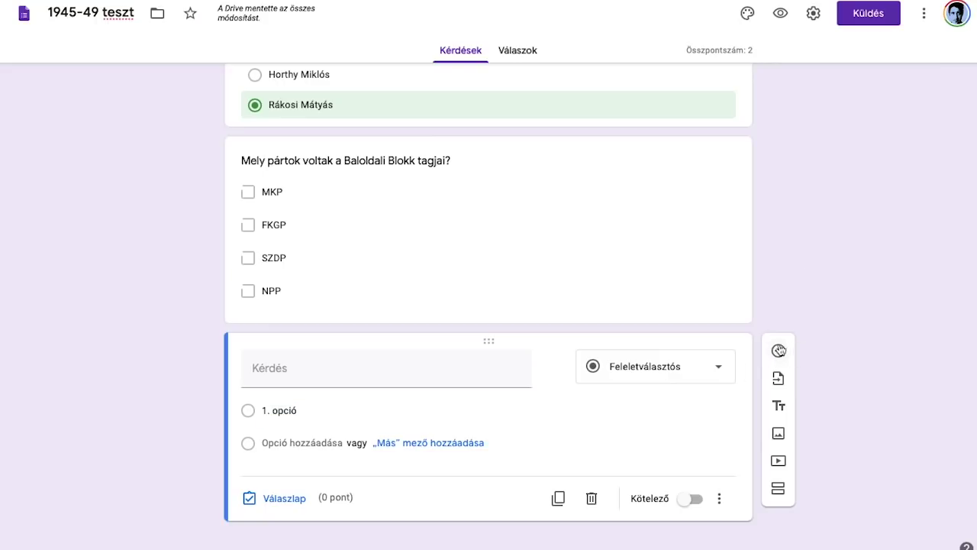
{"action": "left_click", "coordinate": [732, 200]}
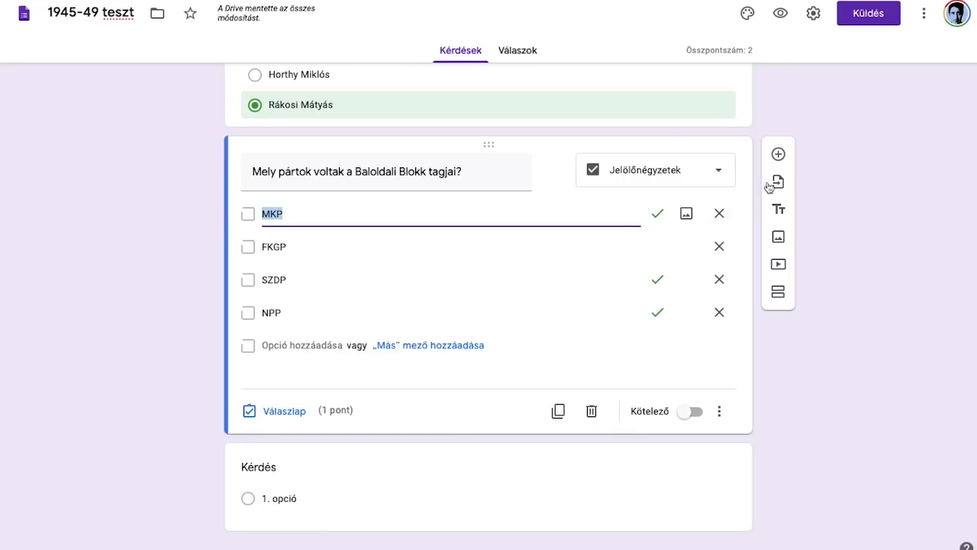
{"action": "left_click", "coordinate": [722, 475]}
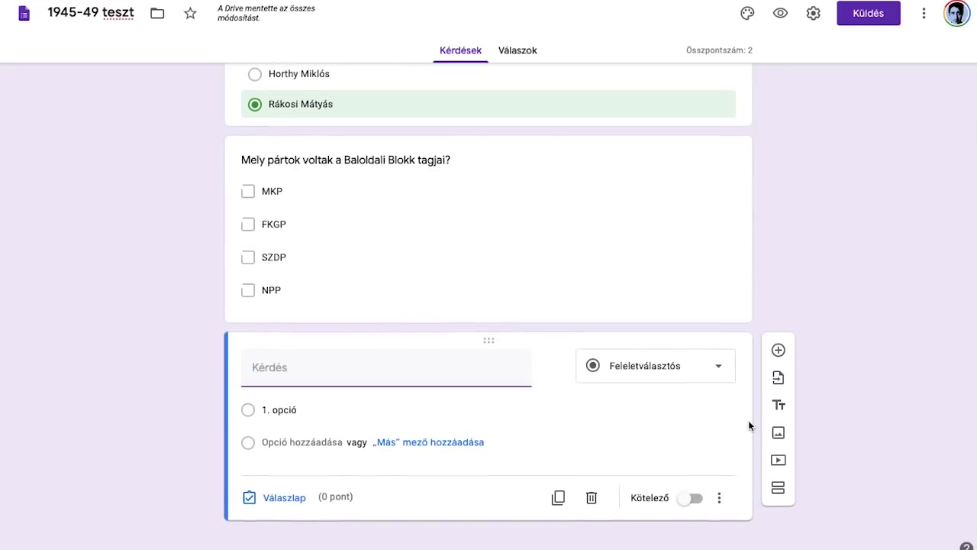
{"action": "left_click", "coordinate": [615, 374]}
{"action": "left_click", "coordinate": [626, 152]}
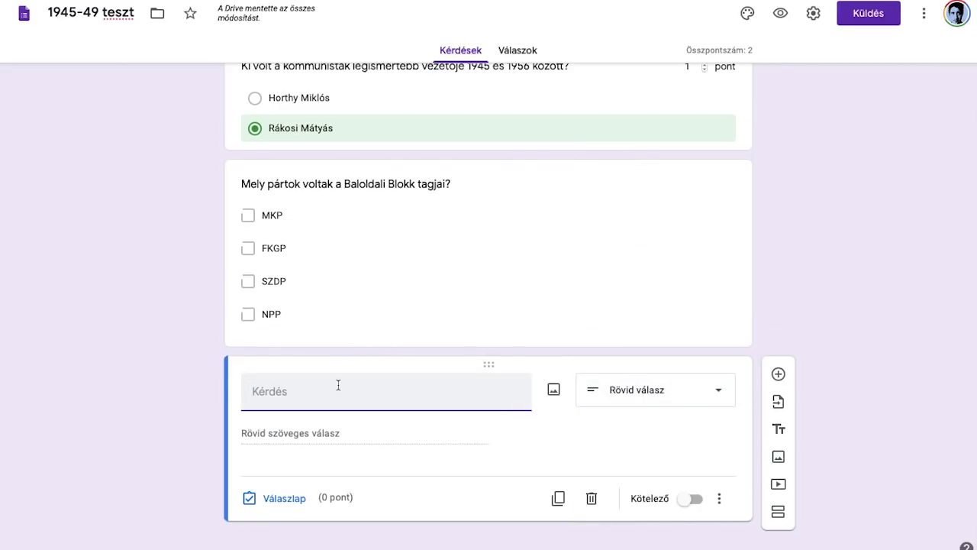
Step: Enter the question text 'Hogy hívták az 1946-ban megválasztott közt. elnököt?'
{"action": "type", "text": "Hogy hívták az 1946-ban megvá"}
{"action": "key", "text": "BackSpace"}
{"action": "type", "text": "választott "}
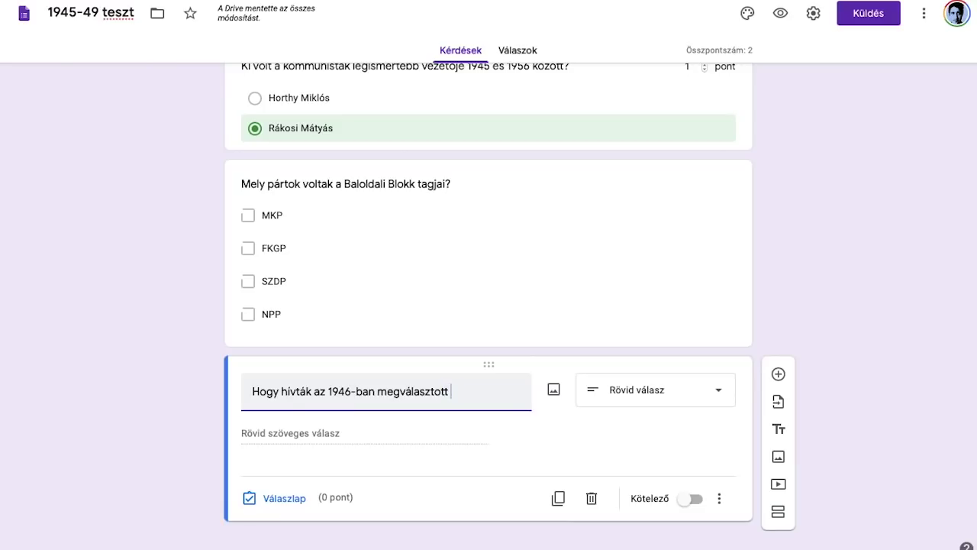
{"action": "type", "text": "közt. elnököt"}
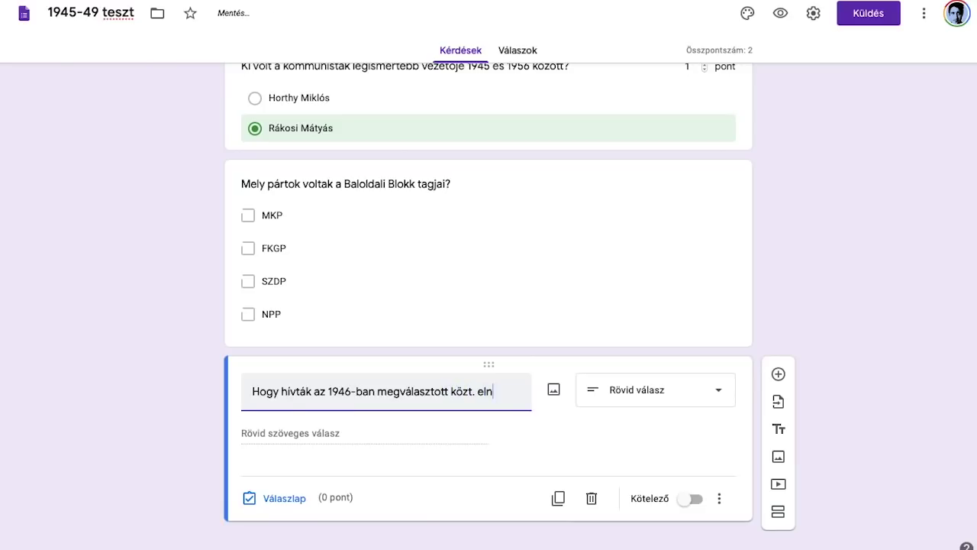
{"action": "left_click", "coordinate": [583, 442]}
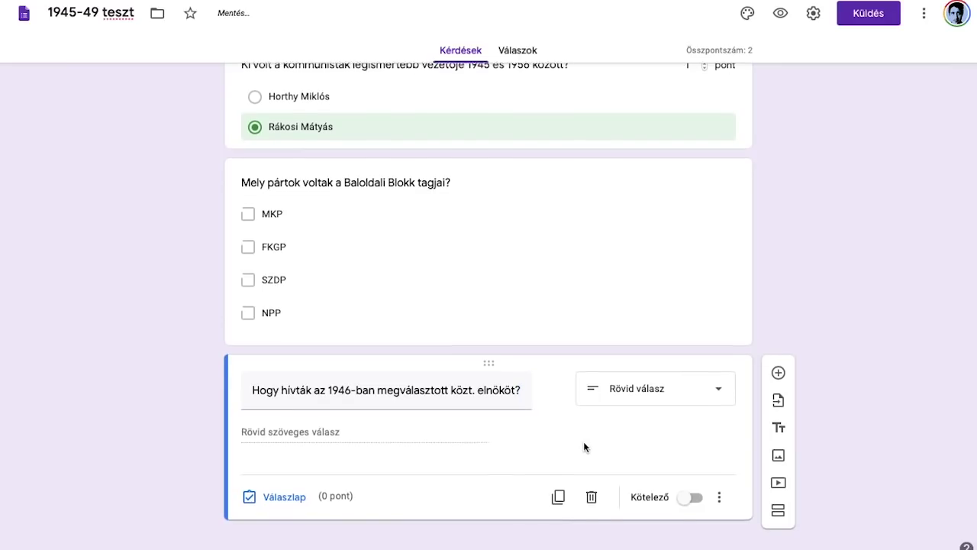
{"action": "left_click", "coordinate": [284, 498]}
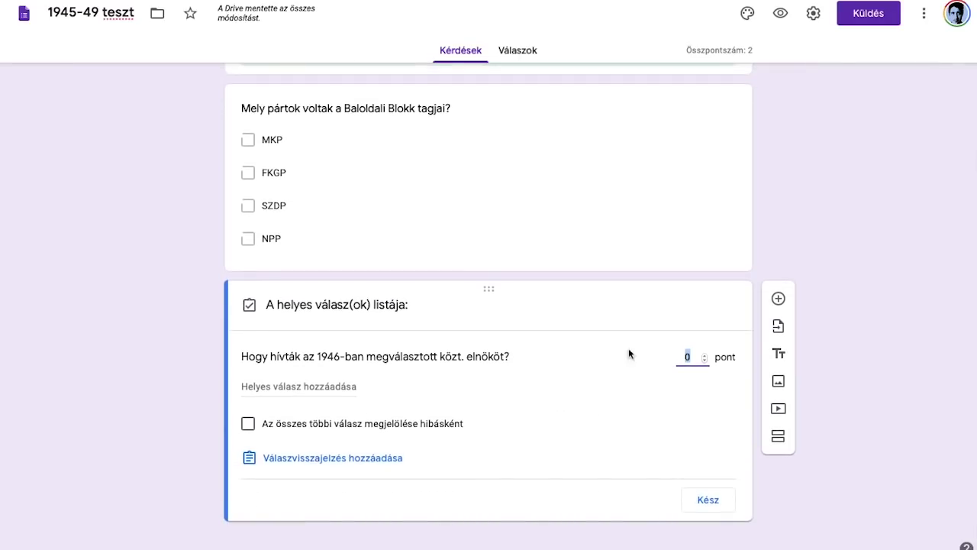
Step: Give the 1946 president question 1 point with 'Tildy Zoltán' as the only accepted answer
{"action": "left_click", "coordinate": [703, 353]}
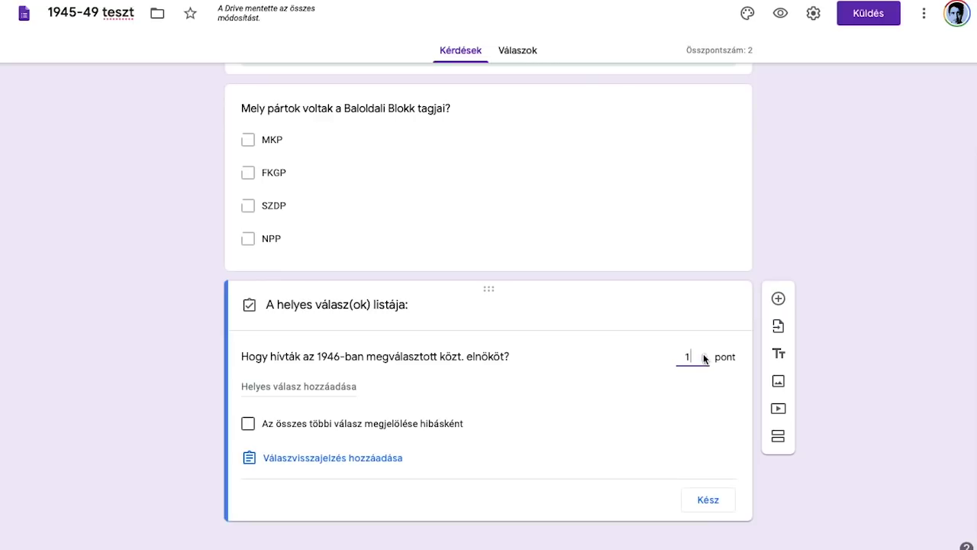
{"action": "left_click", "coordinate": [326, 387]}
{"action": "left_click", "coordinate": [395, 388]}
{"action": "left_click", "coordinate": [286, 386]}
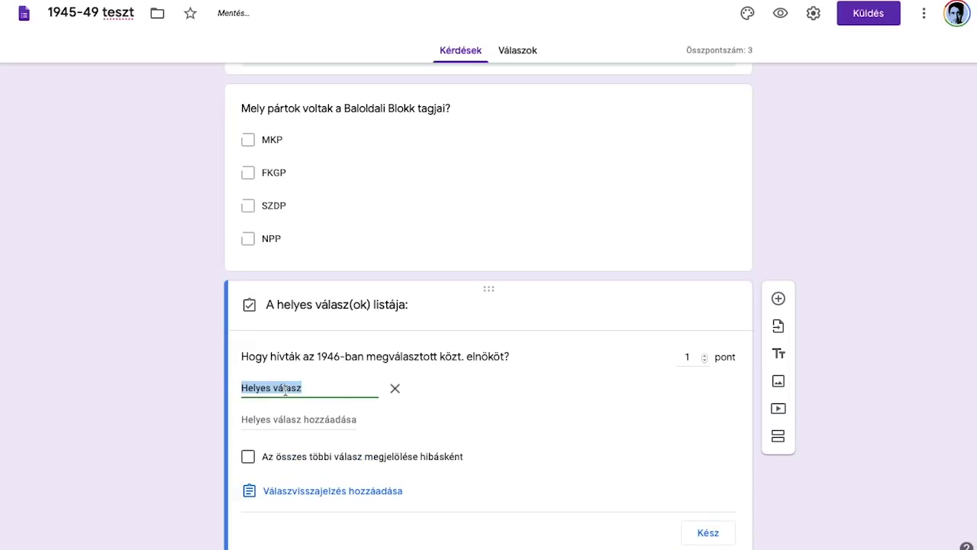
{"action": "type", "text": "Tildy Zoltán"}
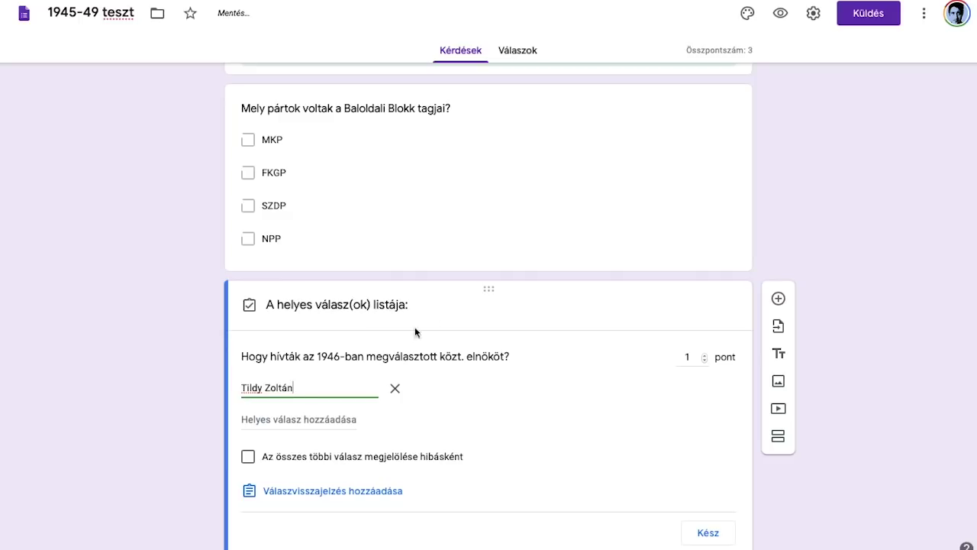
{"action": "left_click", "coordinate": [305, 419]}
{"action": "type", "text": "Tildy"}
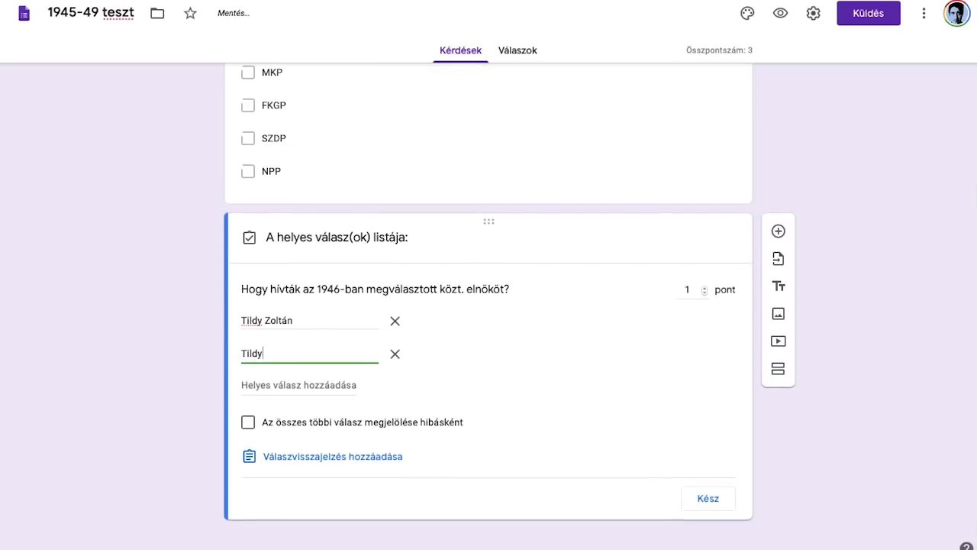
{"action": "left_click", "coordinate": [394, 357]}
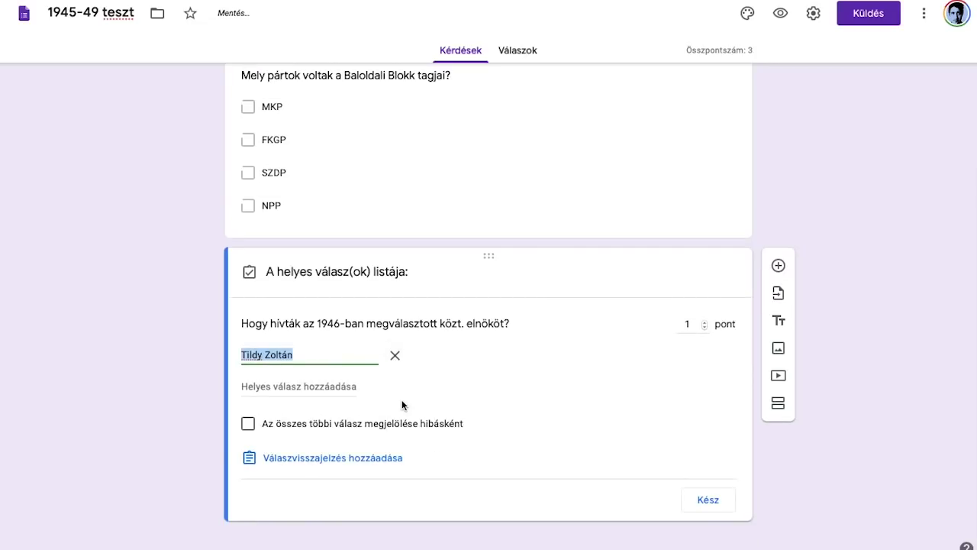
{"action": "left_click", "coordinate": [341, 352]}
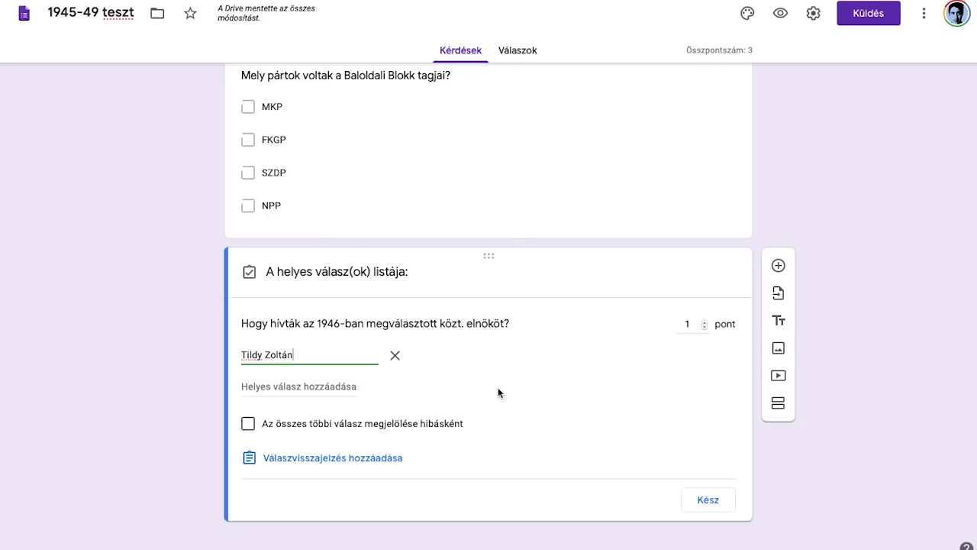
{"action": "left_click", "coordinate": [714, 506]}
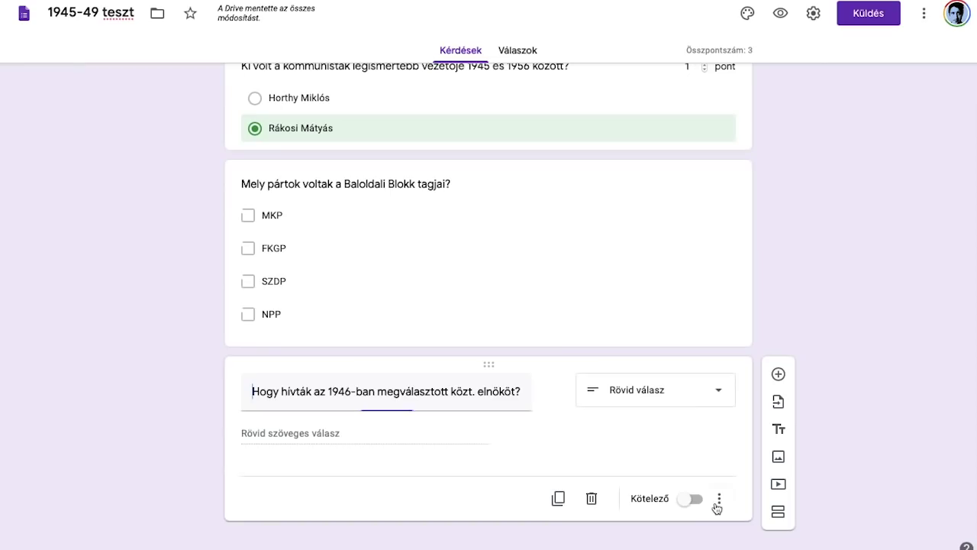
Step: Review the questions and insert a new section after the 1946 president question
{"action": "scroll", "coordinate": [842, 162], "scroll_direction": "up", "scroll_amount": 2}
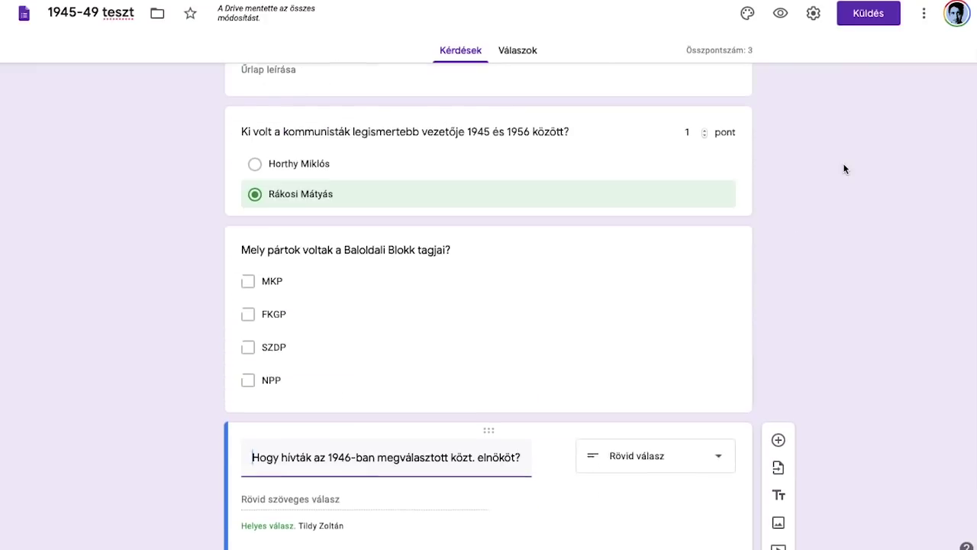
{"action": "scroll", "coordinate": [842, 168], "scroll_direction": "down", "scroll_amount": 2}
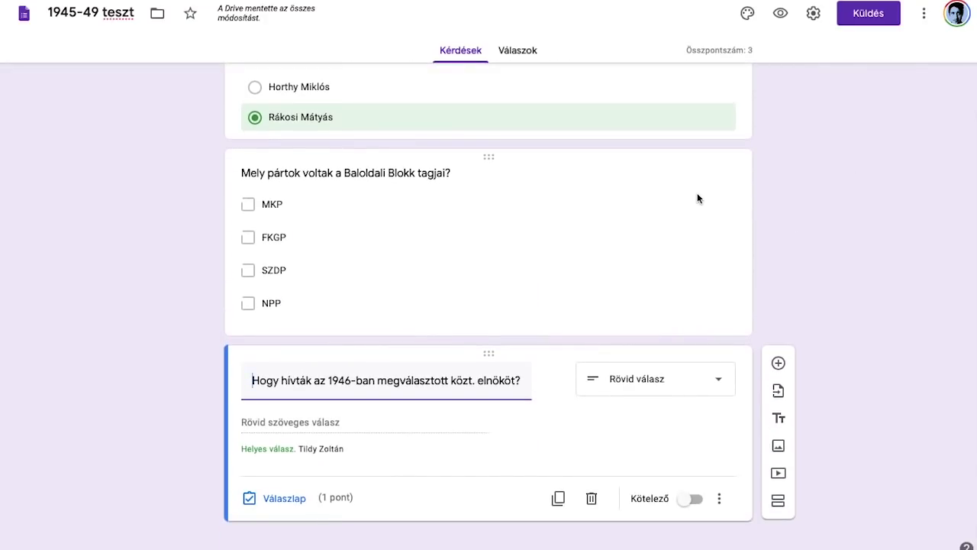
{"action": "scroll", "coordinate": [690, 231], "scroll_direction": "up", "scroll_amount": 2}
{"action": "scroll", "coordinate": [689, 231], "scroll_direction": "down", "scroll_amount": 2}
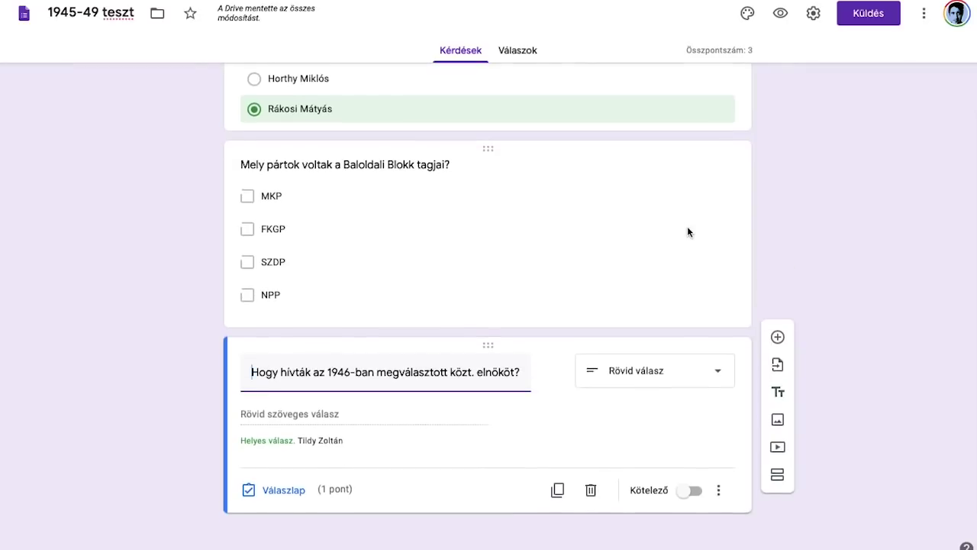
{"action": "scroll", "coordinate": [763, 187], "scroll_direction": "up", "scroll_amount": 1}
{"action": "scroll", "coordinate": [764, 187], "scroll_direction": "down", "scroll_amount": 1}
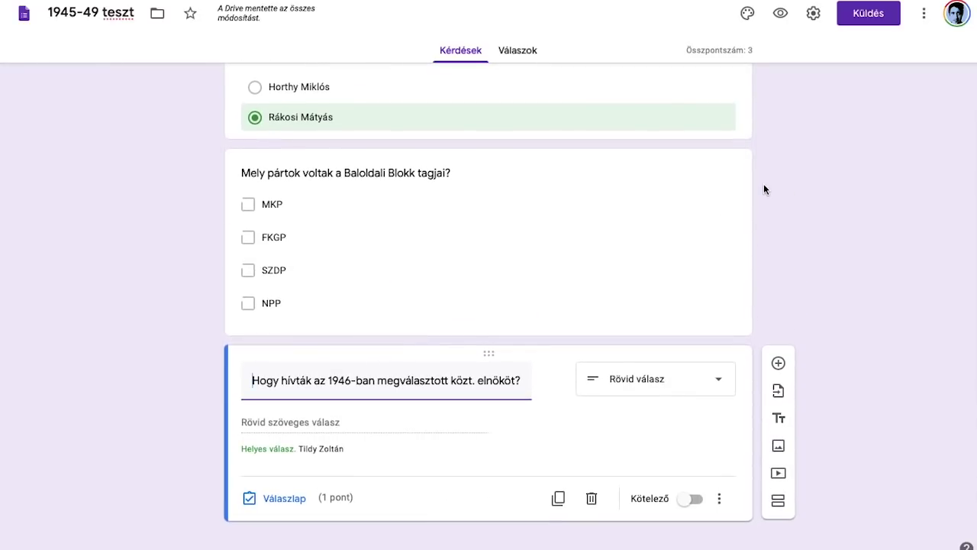
{"action": "scroll", "coordinate": [763, 187], "scroll_direction": "up", "scroll_amount": 1}
{"action": "scroll", "coordinate": [763, 187], "scroll_direction": "down", "scroll_amount": 1}
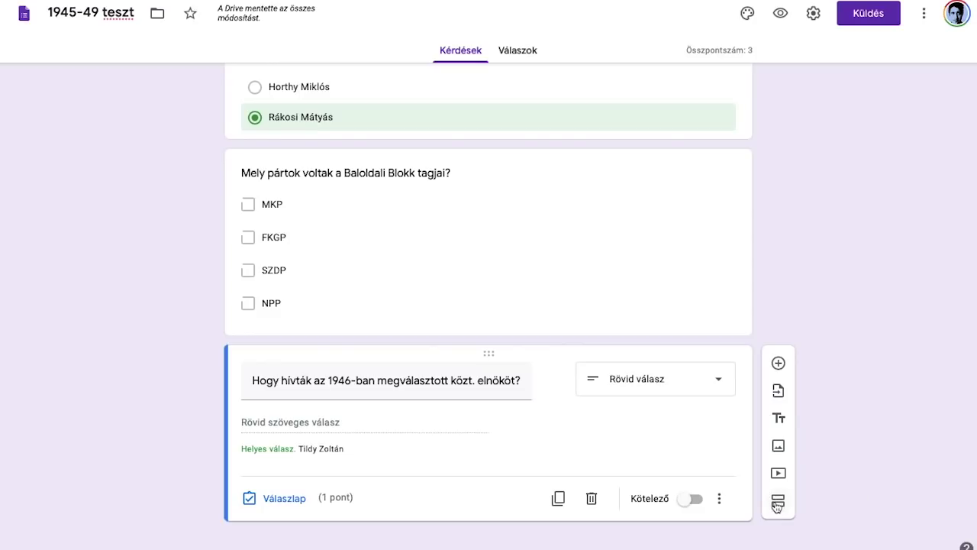
{"action": "left_click", "coordinate": [777, 501]}
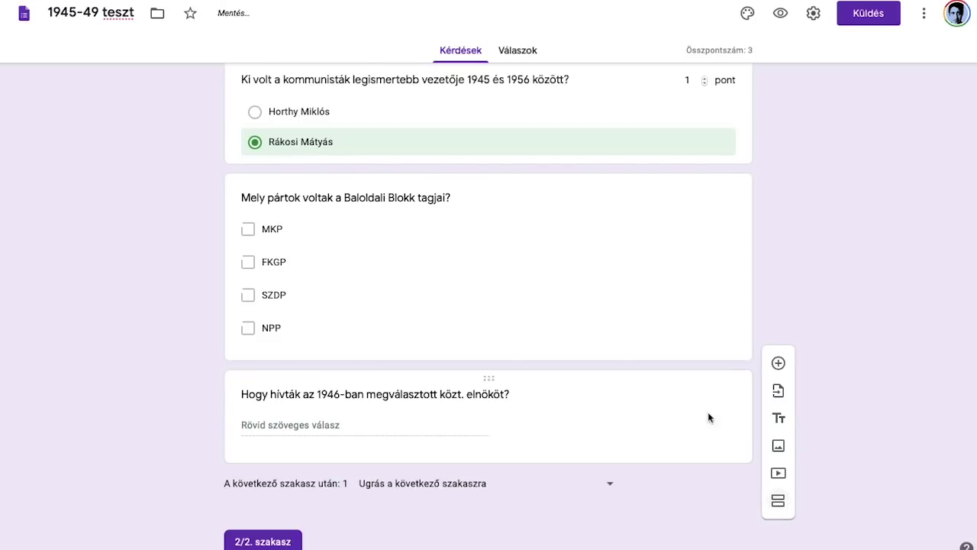
Step: Title the second section 'Kifejtős kérdések'
{"action": "scroll", "coordinate": [644, 311], "scroll_direction": "down", "scroll_amount": 2}
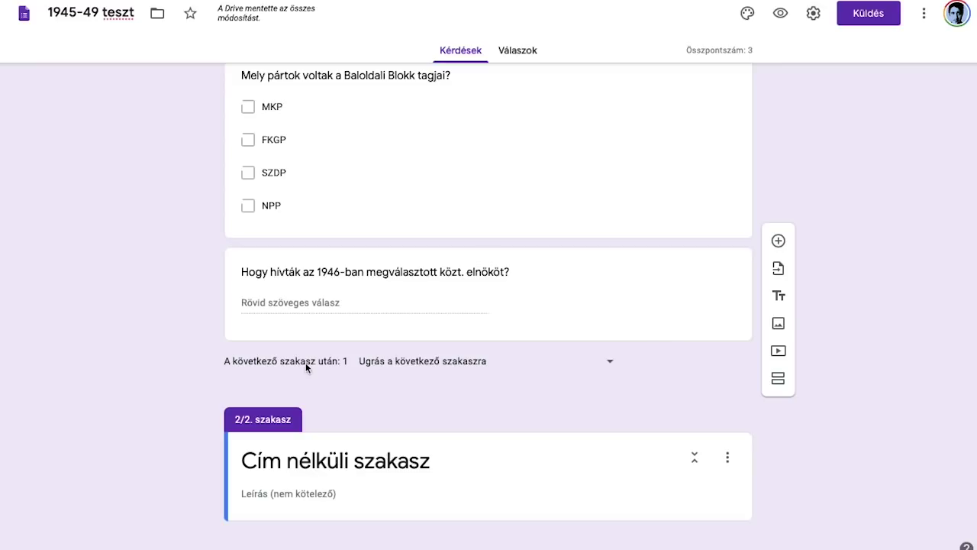
{"action": "left_click", "coordinate": [341, 451]}
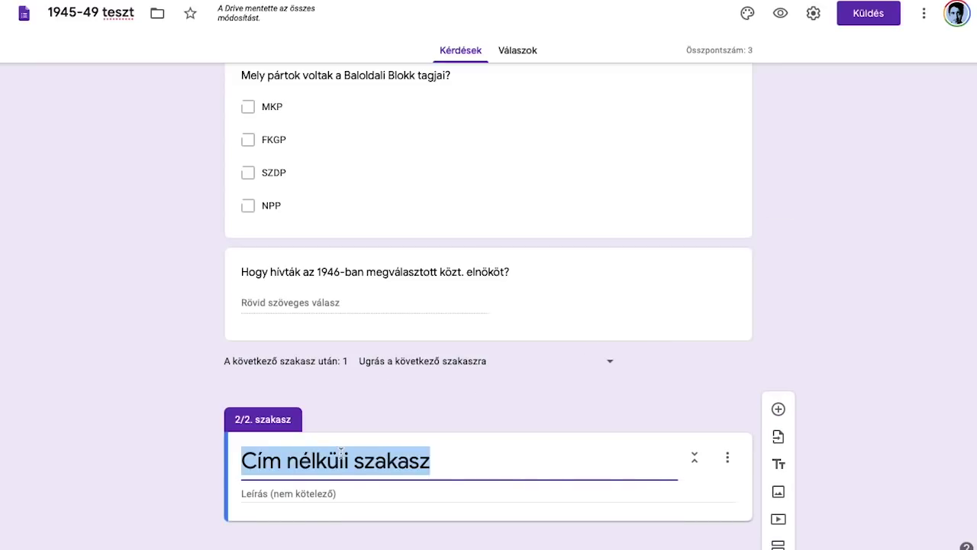
{"action": "type", "text": "Kifejtős kérds"}
{"action": "key", "text": "BackSpace"}
{"action": "type", "text": "ések"}
{"action": "left_click", "coordinate": [430, 409]}
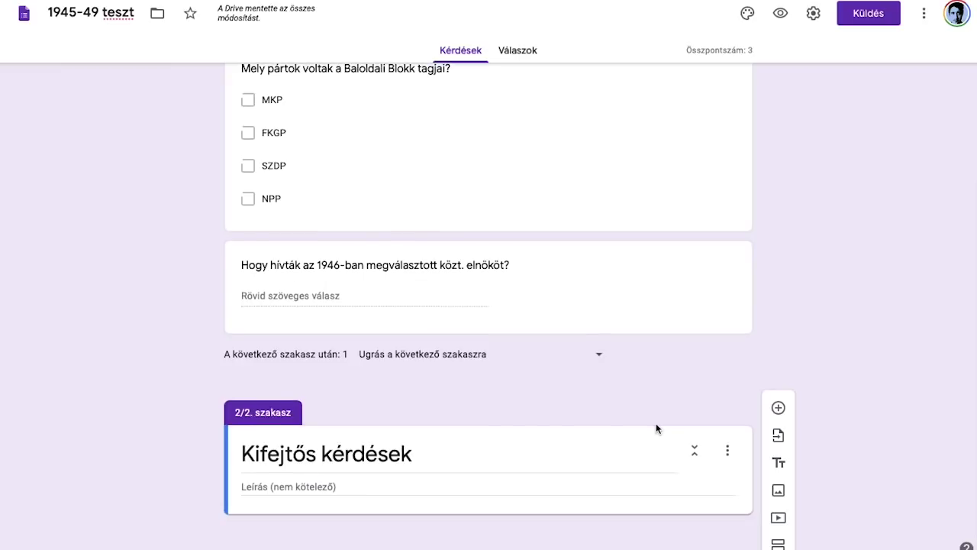
{"action": "left_click", "coordinate": [465, 448]}
Step: Add a new blank question to the Kifejtős kérdések section
{"action": "left_click", "coordinate": [708, 483]}
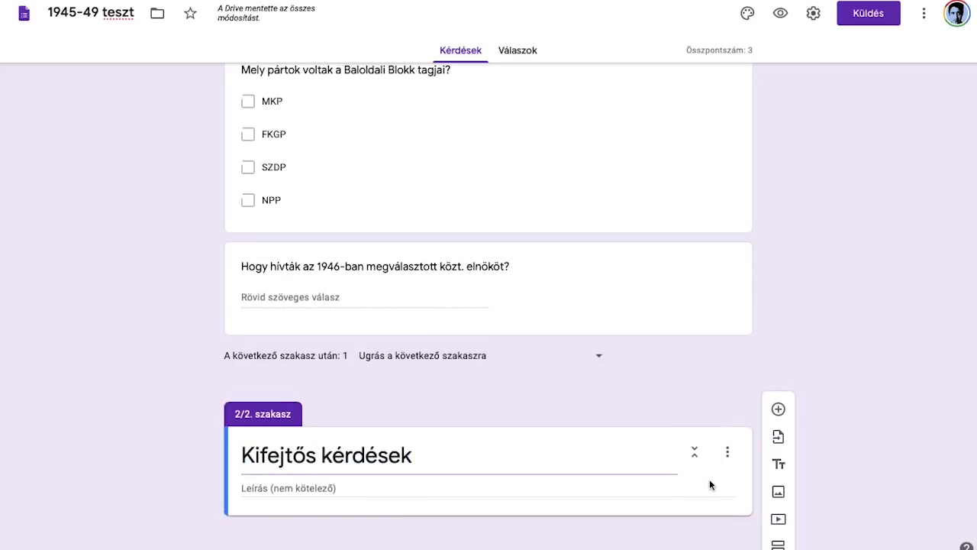
{"action": "left_click", "coordinate": [778, 410]}
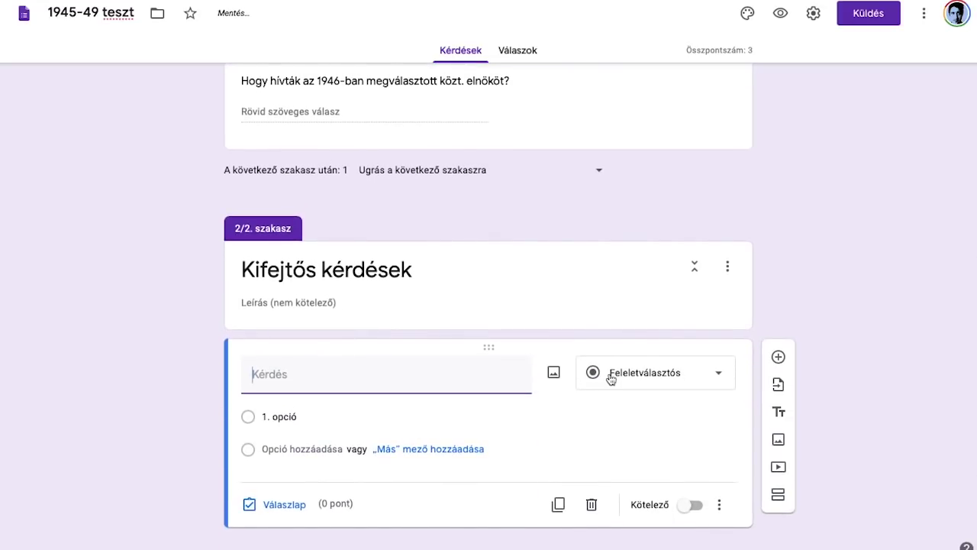
{"action": "left_click", "coordinate": [634, 384]}
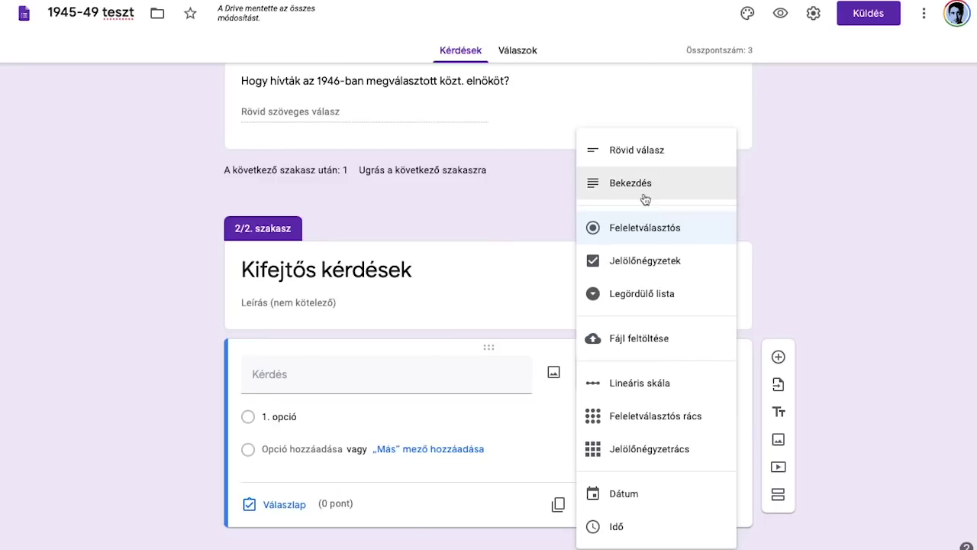
Step: Make it a Bekezdés question: 'Mutasd be, hogy mit jelentett az ún. szalámitaktika. (Maximum 5 mondatot írj.)'
{"action": "left_click", "coordinate": [645, 198]}
{"action": "left_click", "coordinate": [443, 397]}
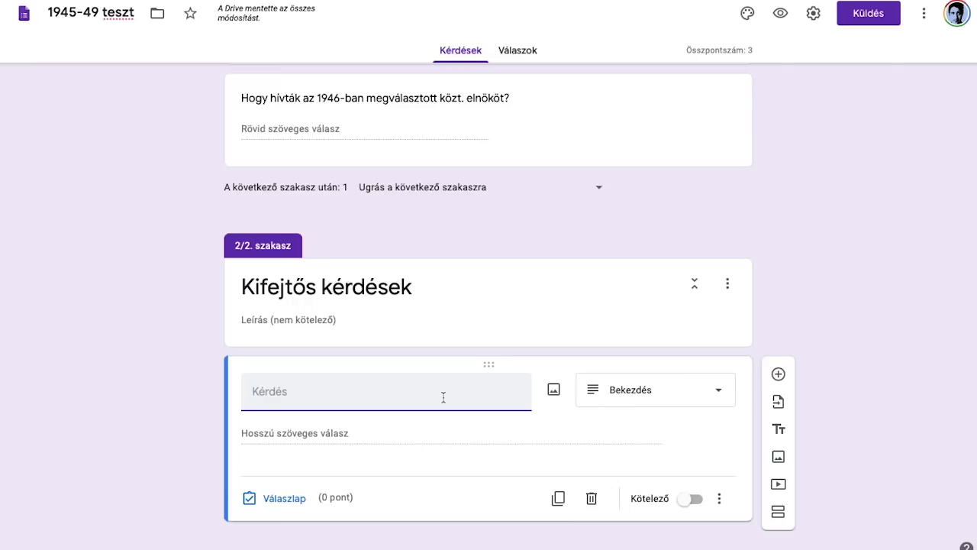
{"action": "type", "text": "Mutasd be, hogy mit jelentet"}
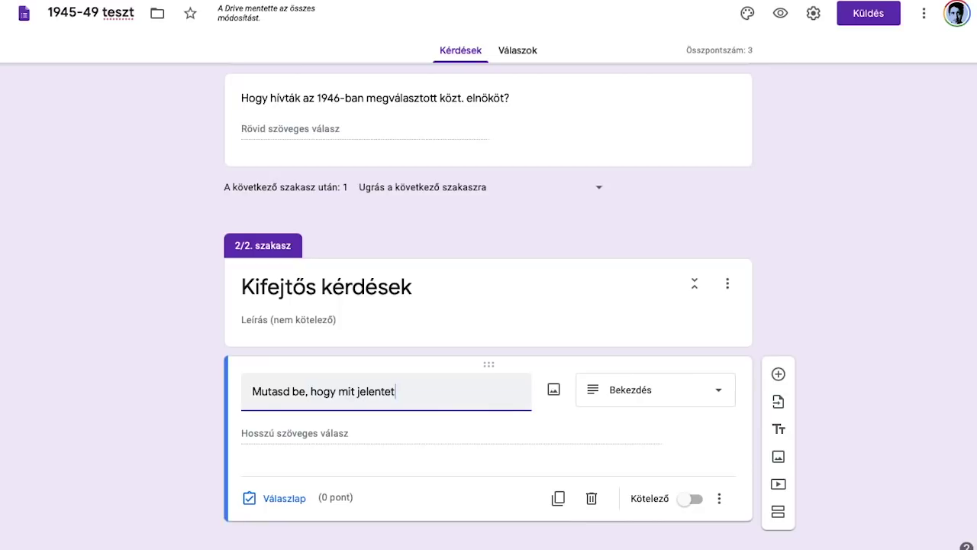
{"action": "type", "text": "t az ún. szalámitaktika."}
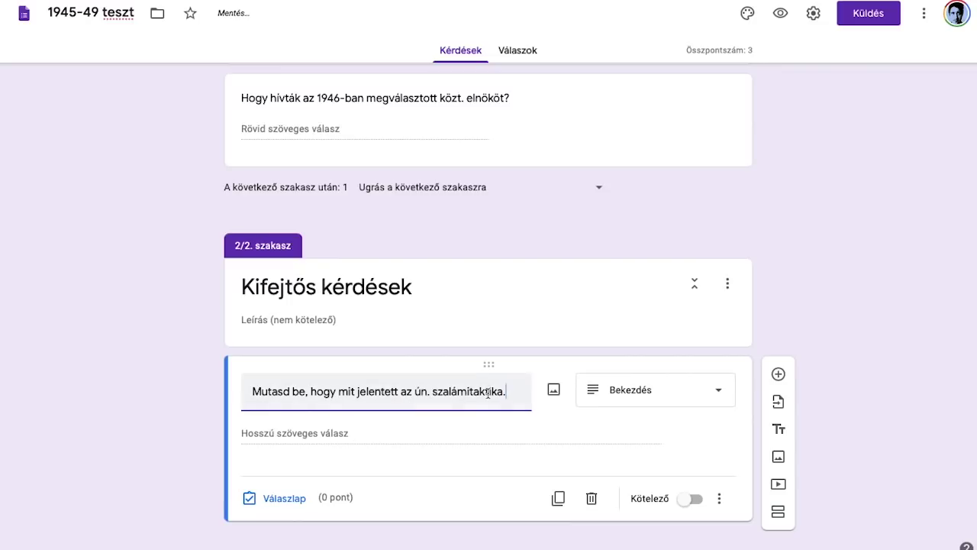
{"action": "type", "text": " (Maximum 5 mondatot írj."}
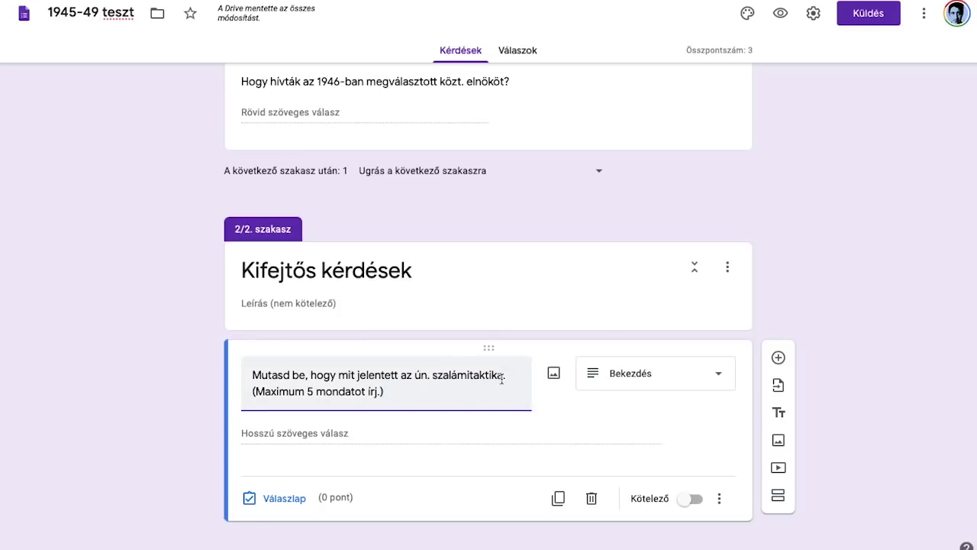
Step: Insert the photo rakosi1-1140x640.jpg from Downloads into the szalámitaktika question
{"action": "left_click", "coordinate": [554, 373]}
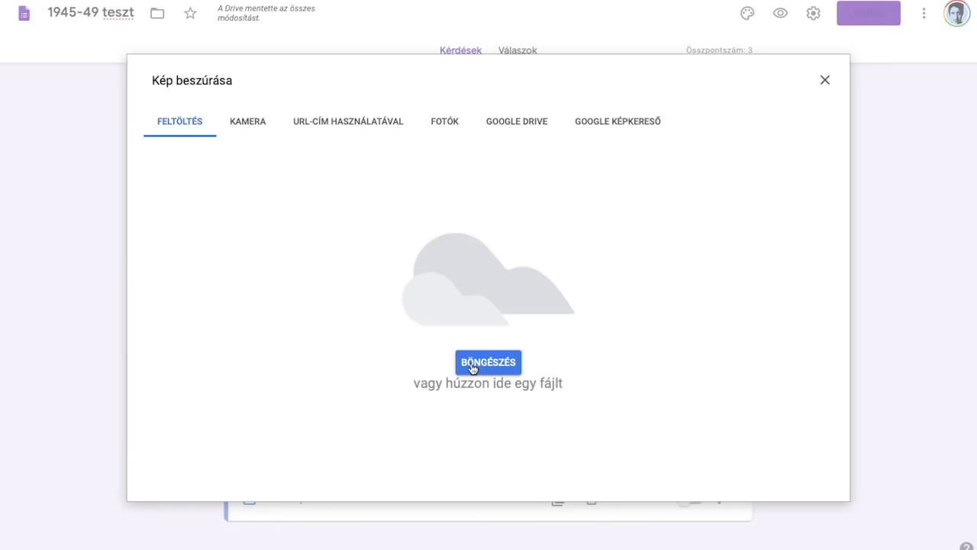
{"action": "left_click", "coordinate": [472, 363]}
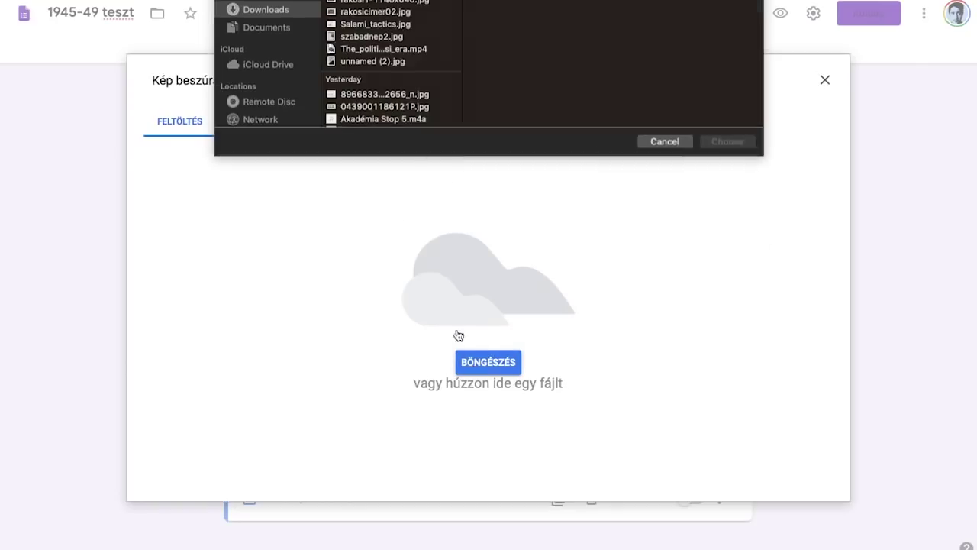
{"action": "left_click", "coordinate": [374, 80]}
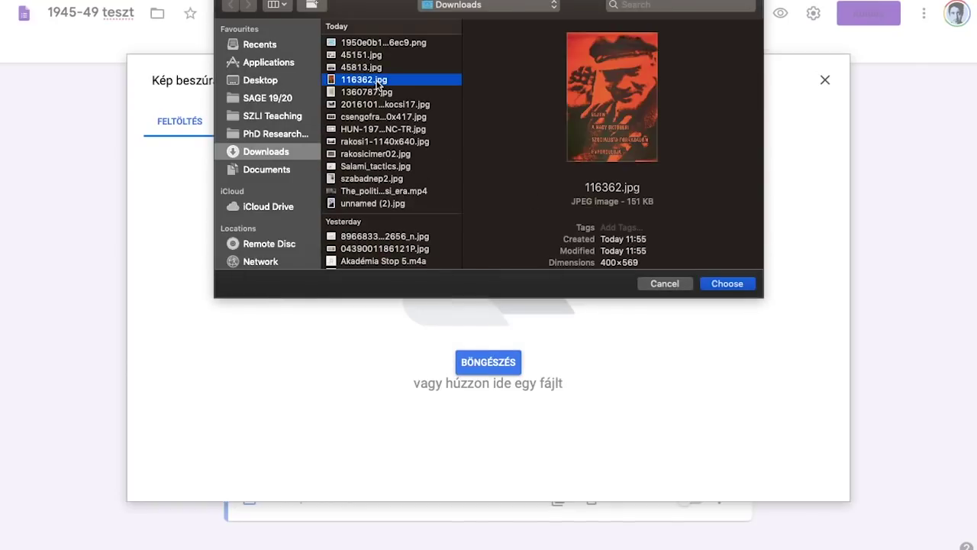
{"action": "key", "text": "Down"}
{"action": "key", "text": "Down"}
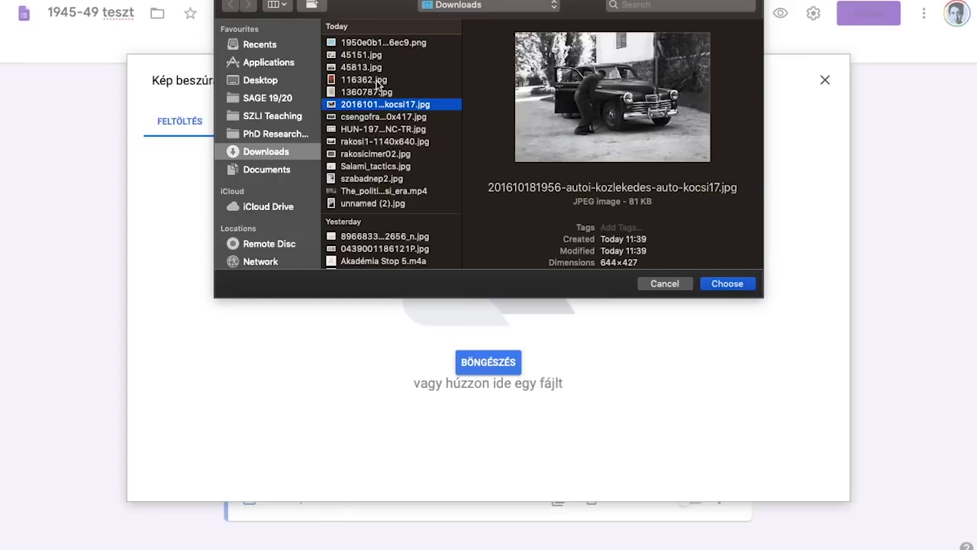
{"action": "key", "text": "Down"}
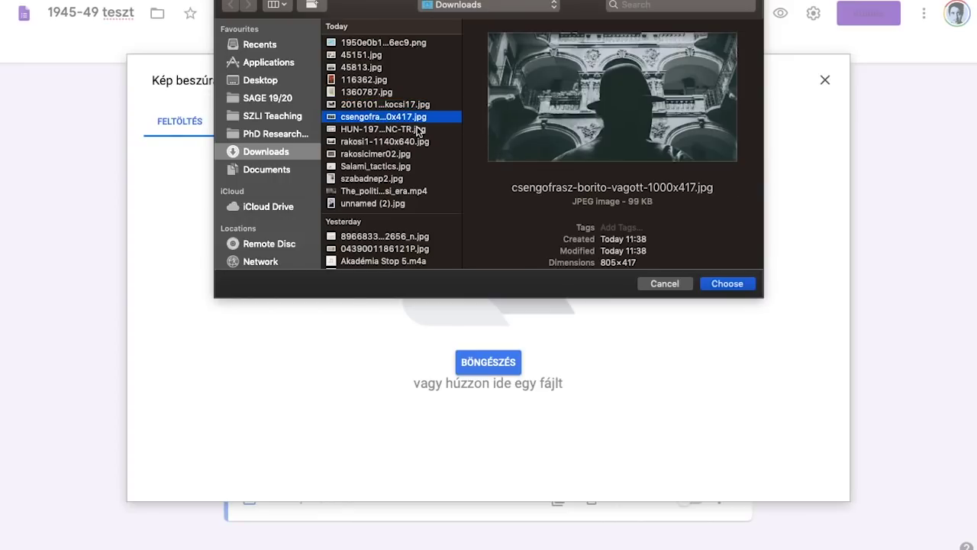
{"action": "left_click", "coordinate": [391, 130]}
{"action": "left_click", "coordinate": [391, 143]}
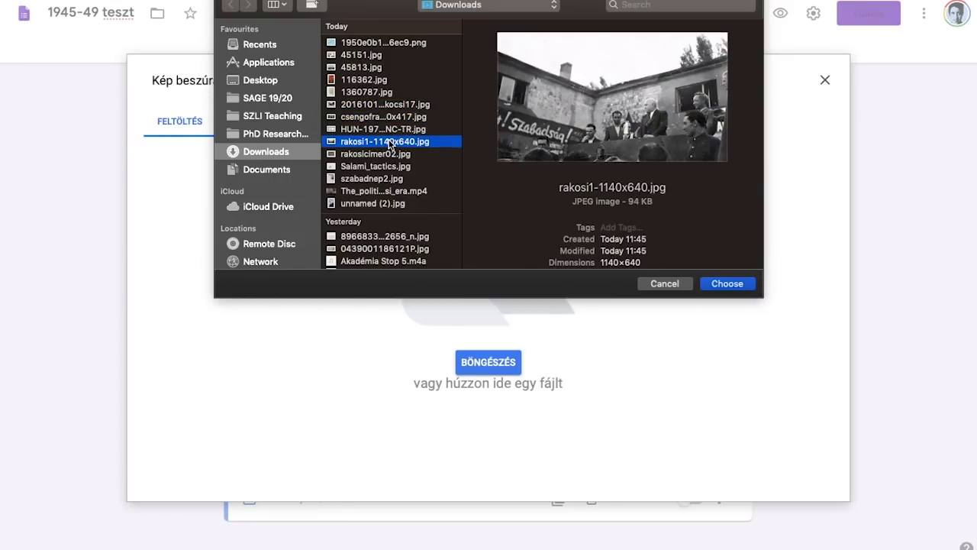
{"action": "double_click", "coordinate": [389, 143]}
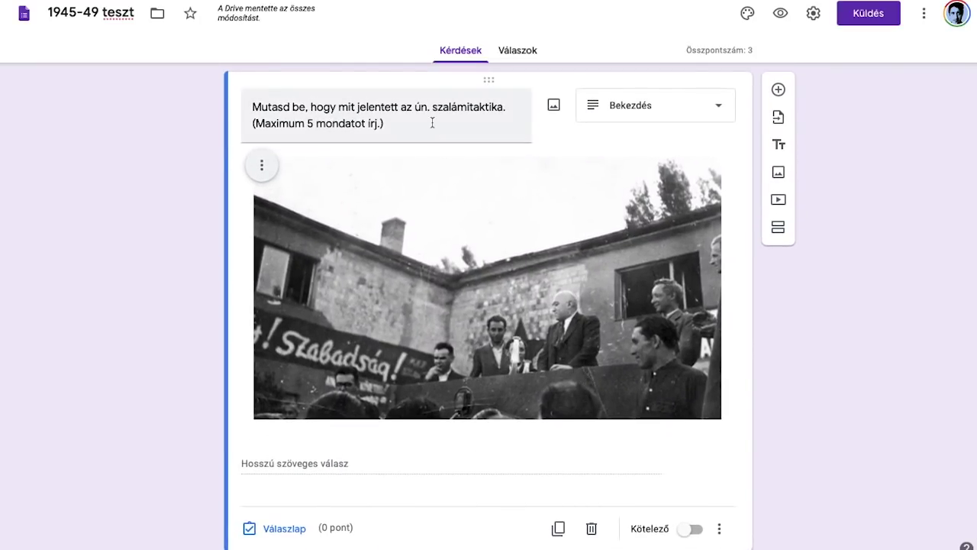
Step: Give the szalámitaktika question 3 points in its answer key, making the quiz total 6
{"action": "triple_click", "coordinate": [432, 122]}
{"action": "left_click", "coordinate": [432, 122]}
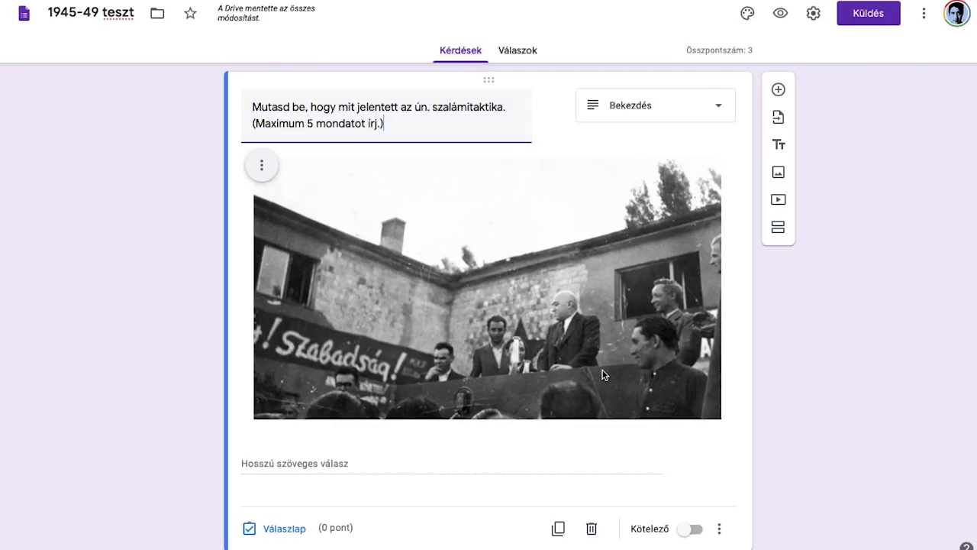
{"action": "left_click", "coordinate": [288, 528]}
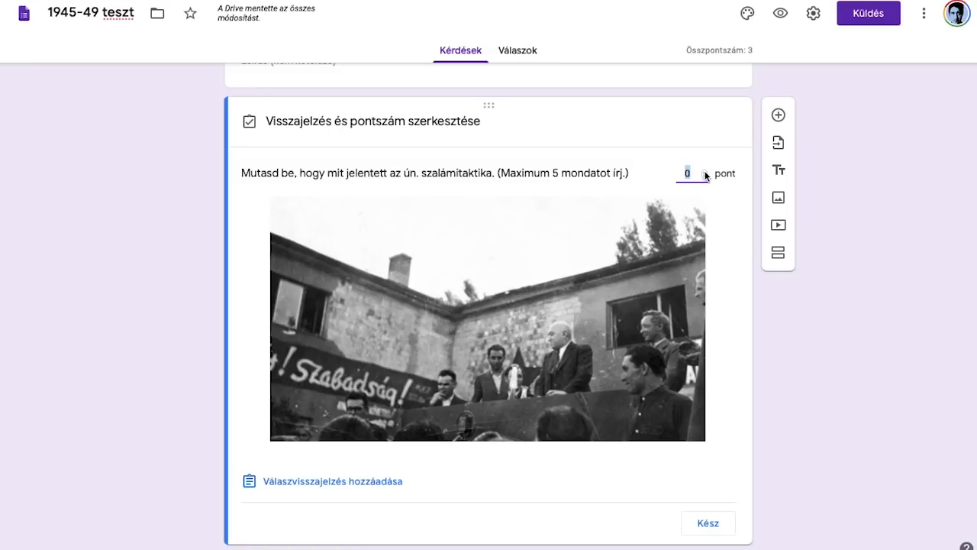
{"action": "type", "text": "2"}
Step: Finish the essay question's answer key and scroll through the quiz
{"action": "left_click", "coordinate": [702, 522]}
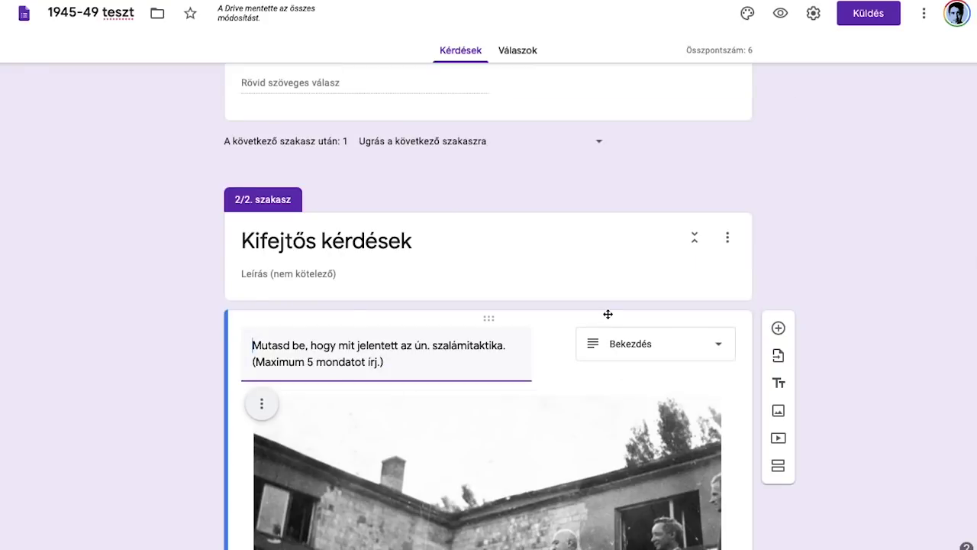
{"action": "scroll", "coordinate": [473, 245], "scroll_direction": "down", "scroll_amount": 4}
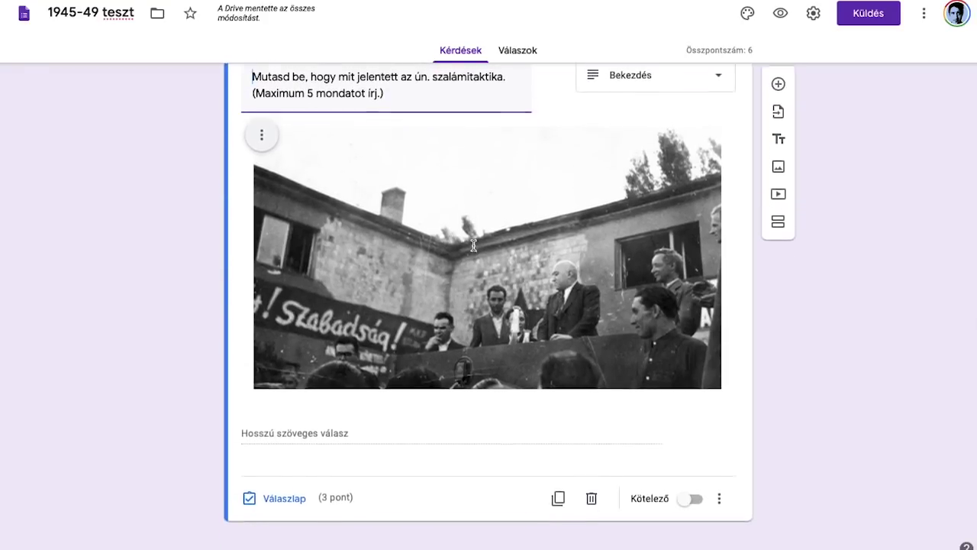
{"action": "scroll", "coordinate": [473, 245], "scroll_direction": "up", "scroll_amount": 1}
{"action": "scroll", "coordinate": [473, 245], "scroll_direction": "down", "scroll_amount": 1}
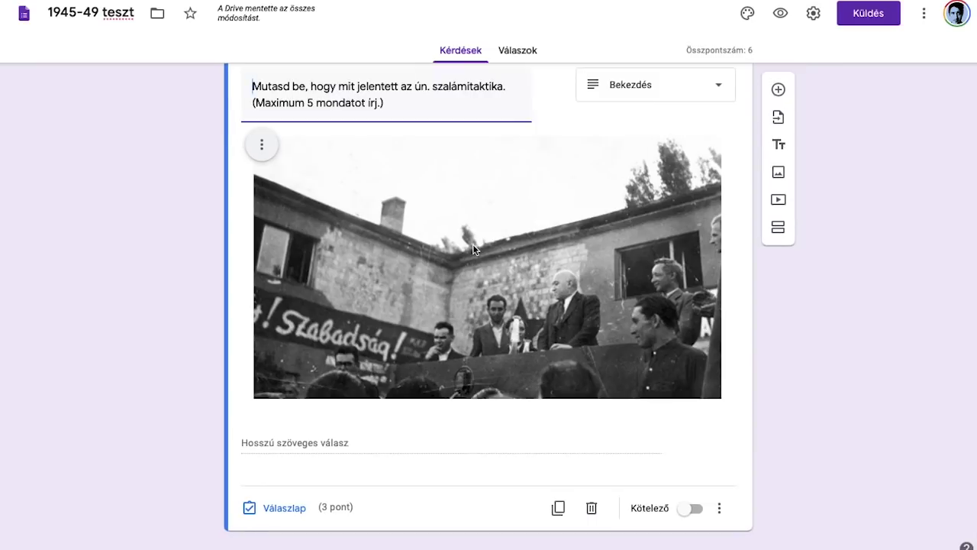
{"action": "scroll", "coordinate": [479, 224], "scroll_direction": "down", "scroll_amount": 1}
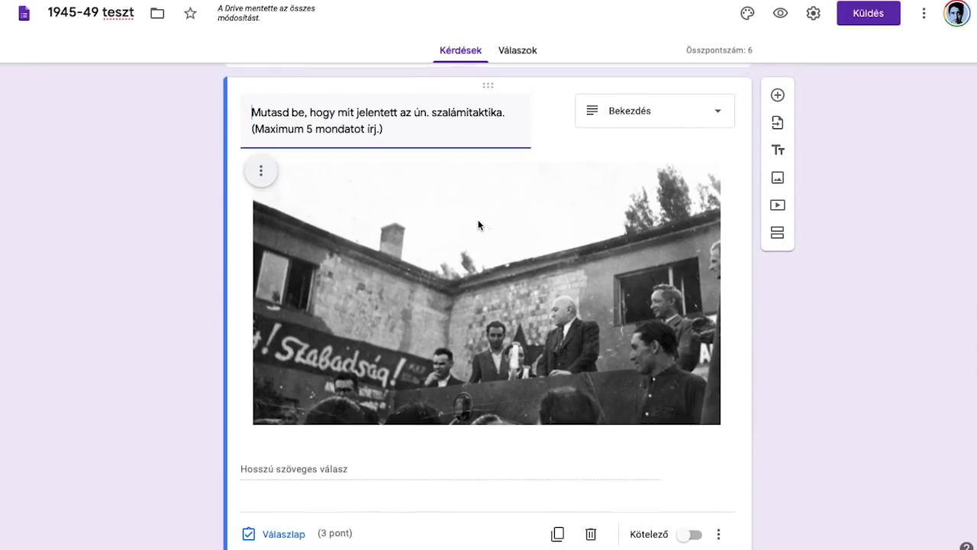
{"action": "scroll", "coordinate": [552, 174], "scroll_direction": "up", "scroll_amount": 15}
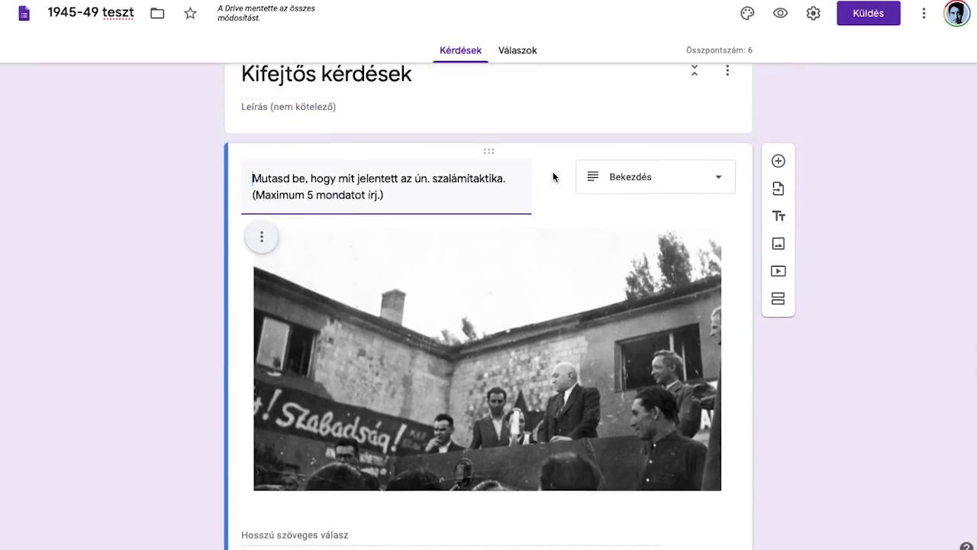
{"action": "scroll", "coordinate": [553, 176], "scroll_direction": "down", "scroll_amount": 3}
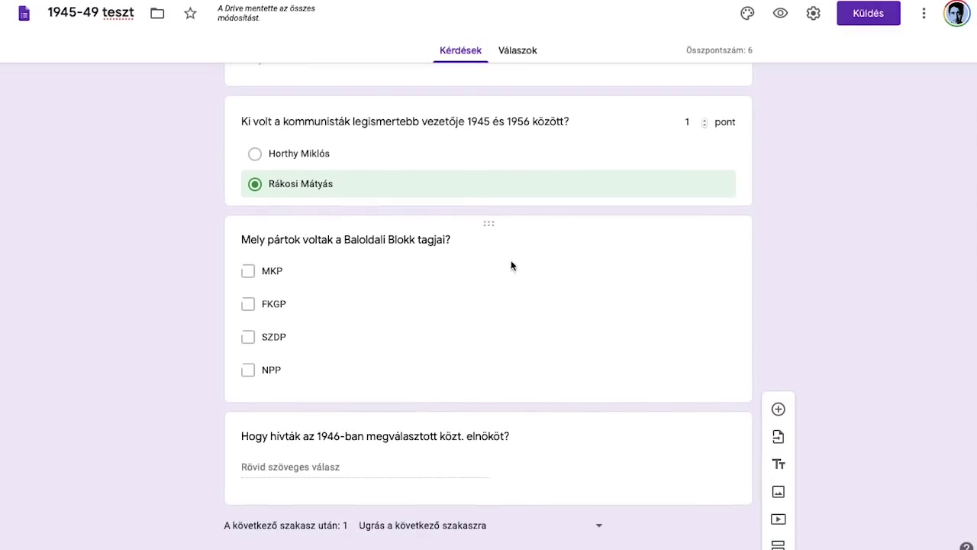
Step: Check the answer keys and feedback of the Baloldali Blokk, 1946 president and first questions
{"action": "left_click", "coordinate": [486, 254]}
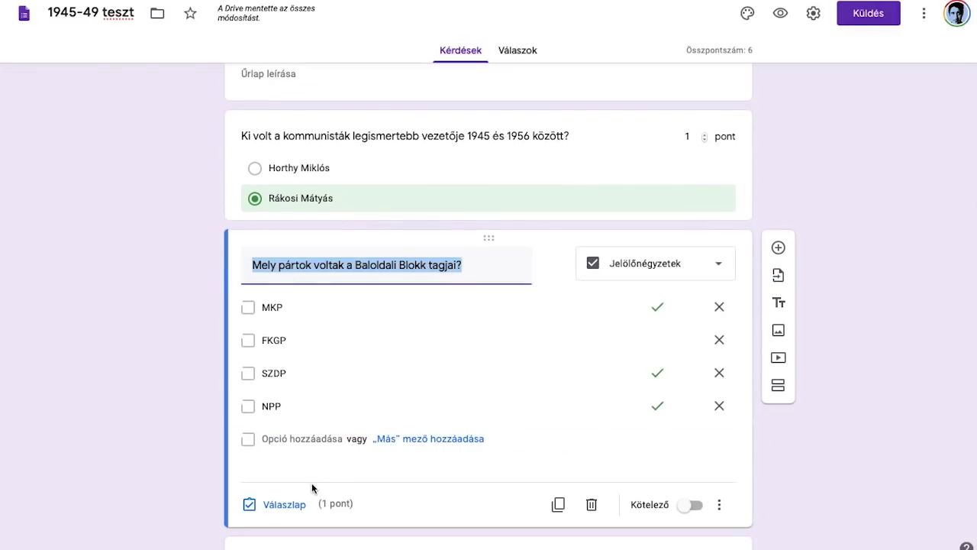
{"action": "left_click", "coordinate": [283, 505]}
{"action": "scroll", "coordinate": [356, 439], "scroll_direction": "down", "scroll_amount": 2}
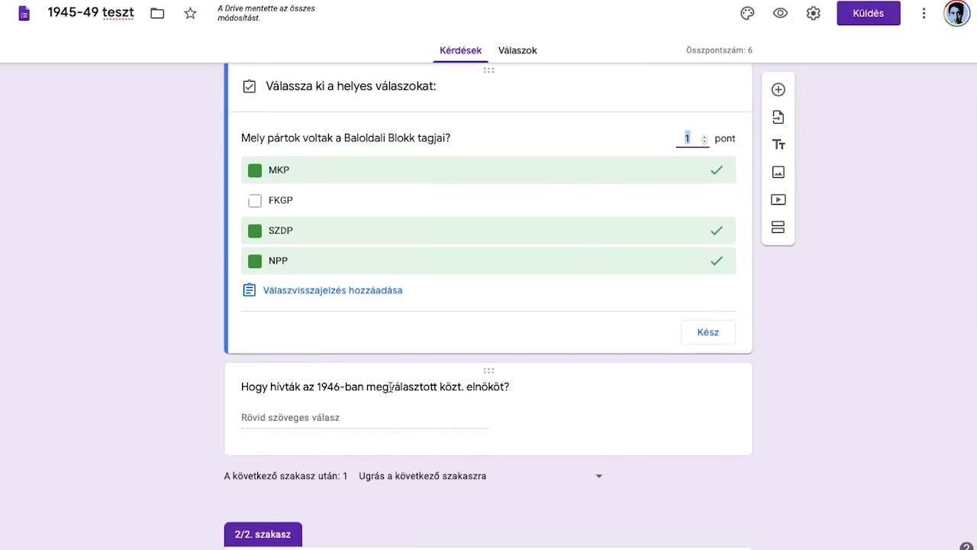
{"action": "left_click", "coordinate": [356, 438]}
{"action": "scroll", "coordinate": [519, 293], "scroll_direction": "down", "scroll_amount": 3}
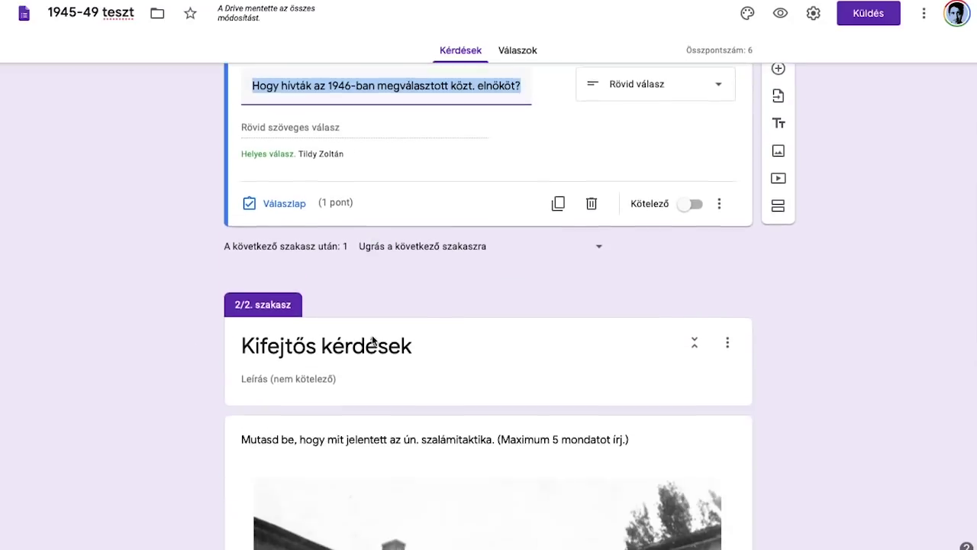
{"action": "scroll", "coordinate": [519, 294], "scroll_direction": "up", "scroll_amount": 5}
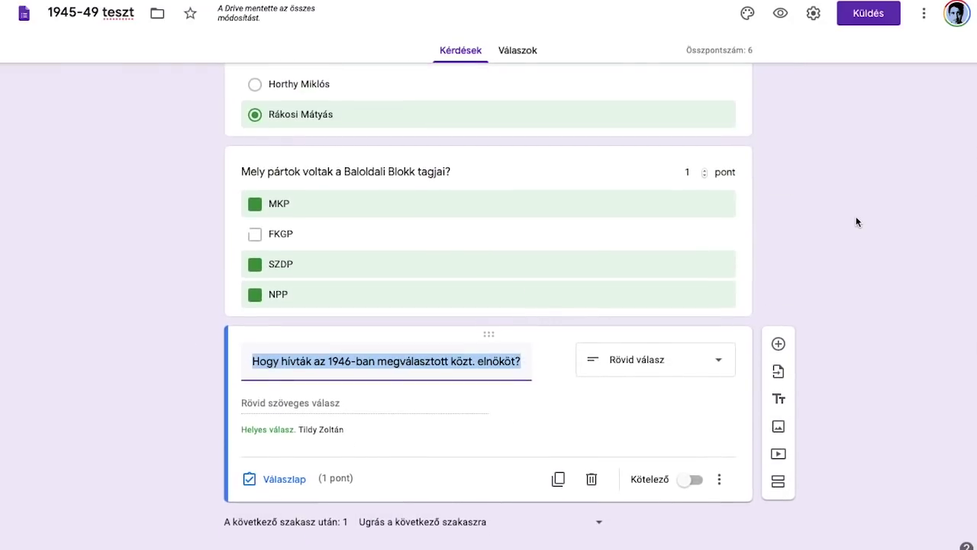
{"action": "scroll", "coordinate": [856, 222], "scroll_direction": "up", "scroll_amount": 2}
{"action": "left_click", "coordinate": [640, 131]}
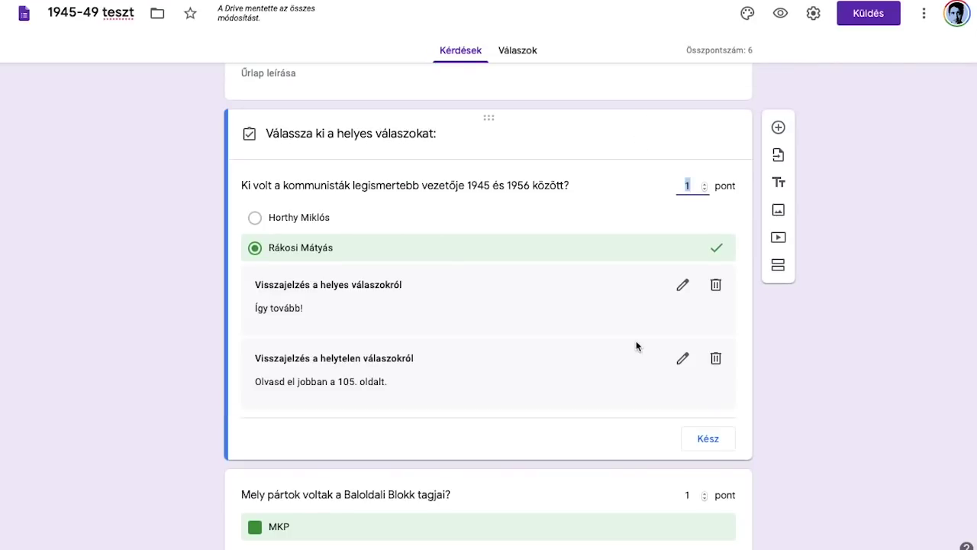
{"action": "scroll", "coordinate": [636, 340], "scroll_direction": "down", "scroll_amount": 1}
{"action": "left_click", "coordinate": [698, 407]}
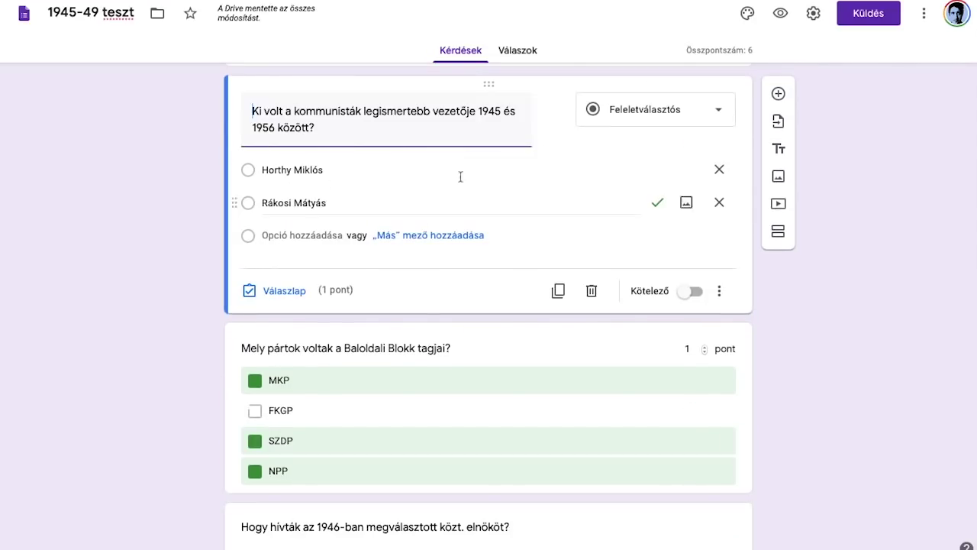
{"action": "scroll", "coordinate": [519, 252], "scroll_direction": "up", "scroll_amount": 1}
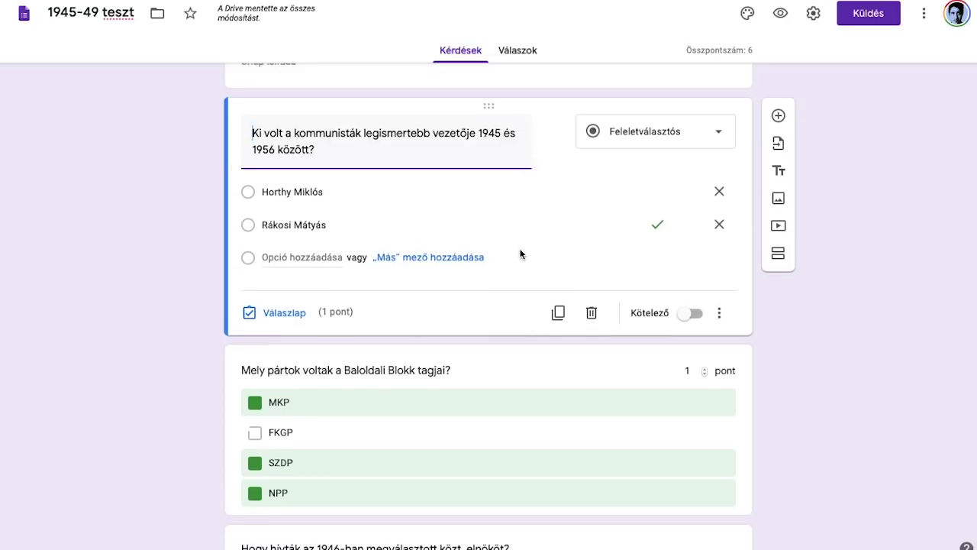
{"action": "left_click", "coordinate": [689, 325]}
{"action": "left_click", "coordinate": [650, 375]}
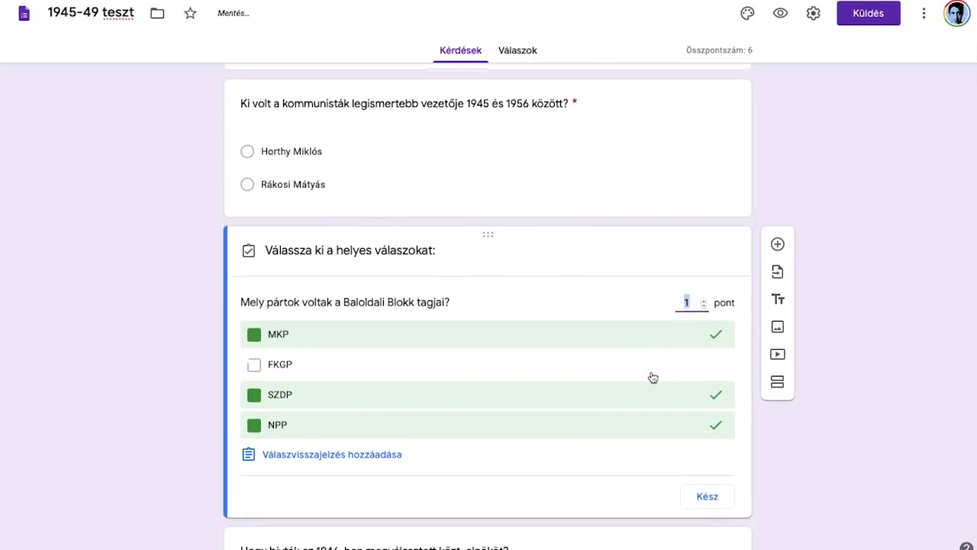
{"action": "left_click", "coordinate": [710, 496]}
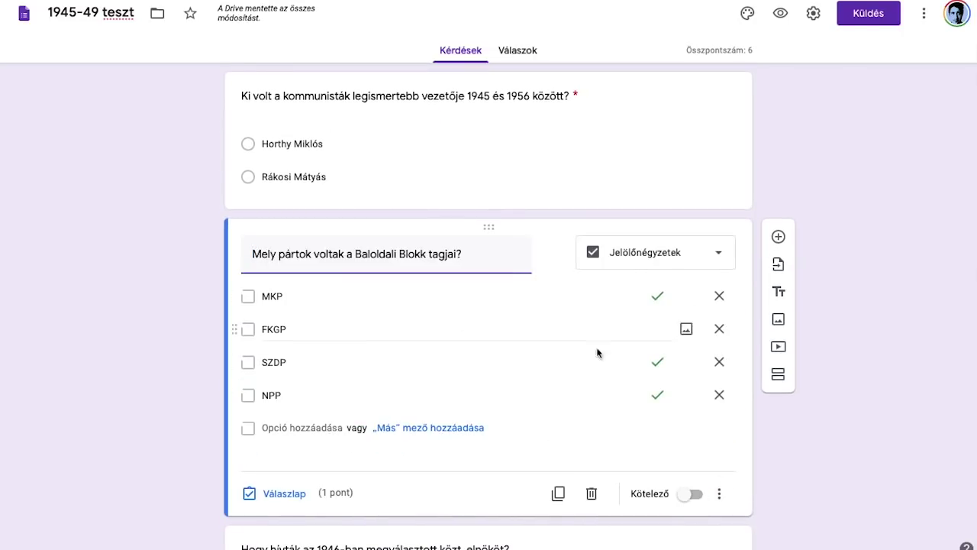
{"action": "left_click", "coordinate": [691, 493]}
{"action": "scroll", "coordinate": [687, 496], "scroll_direction": "down", "scroll_amount": 4}
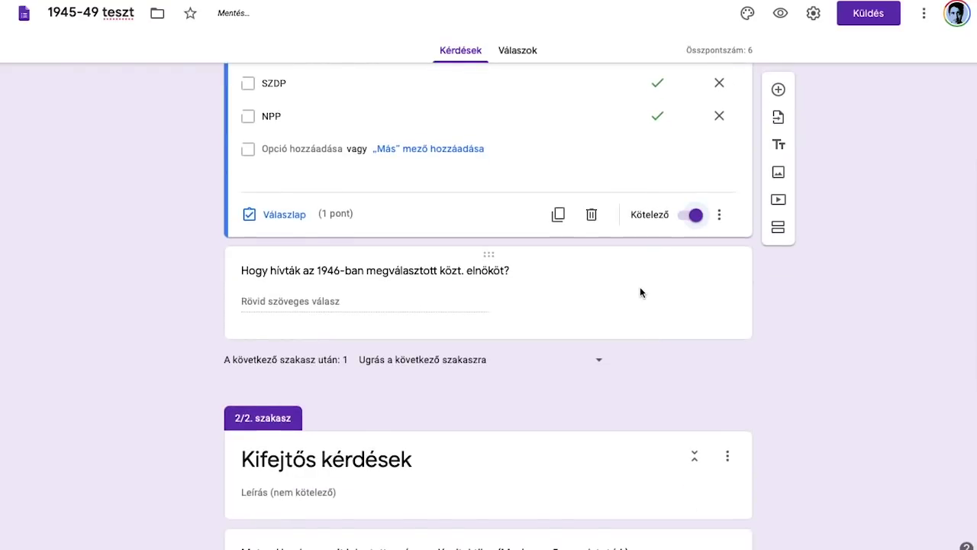
{"action": "left_click", "coordinate": [640, 292]}
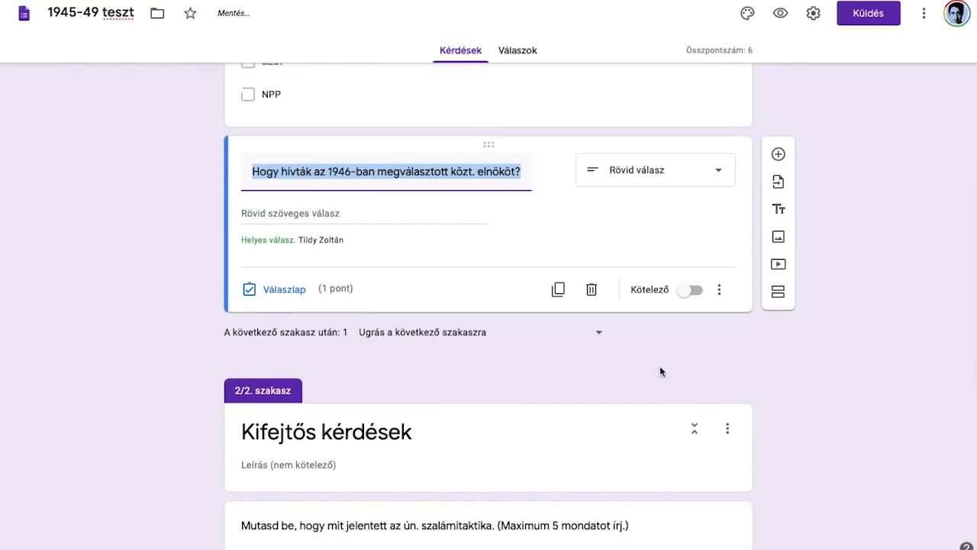
{"action": "left_click", "coordinate": [693, 293]}
{"action": "scroll", "coordinate": [703, 351], "scroll_direction": "up", "scroll_amount": 4}
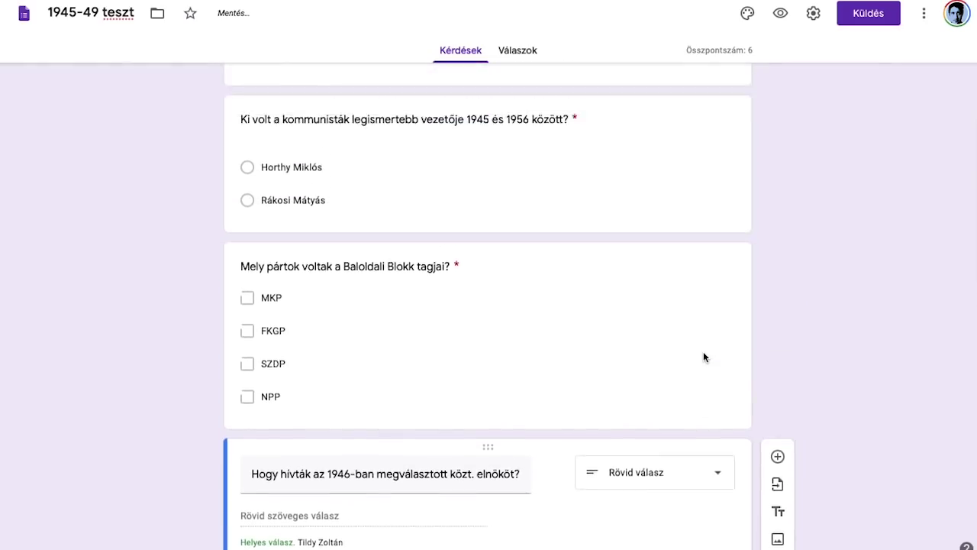
{"action": "scroll", "coordinate": [703, 351], "scroll_direction": "down", "scroll_amount": 6}
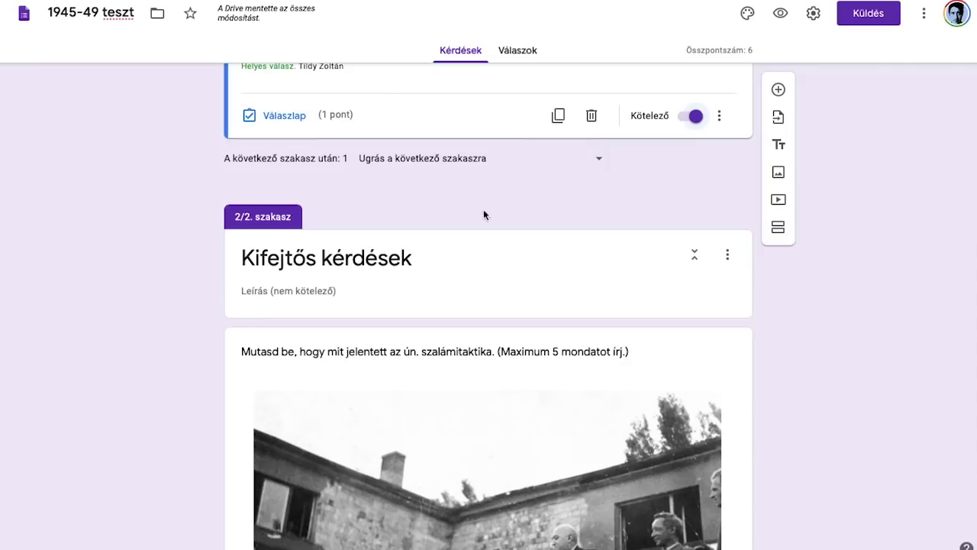
{"action": "scroll", "coordinate": [349, 221], "scroll_direction": "up", "scroll_amount": 7}
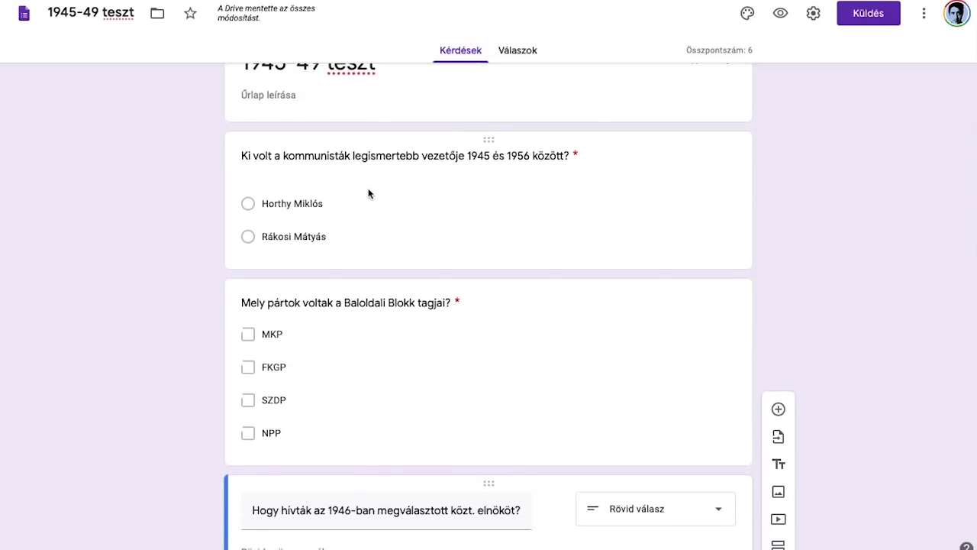
{"action": "scroll", "coordinate": [353, 303], "scroll_direction": "up", "scroll_amount": 1}
{"action": "scroll", "coordinate": [352, 304], "scroll_direction": "down", "scroll_amount": 2}
{"action": "scroll", "coordinate": [353, 303], "scroll_direction": "down", "scroll_amount": 5}
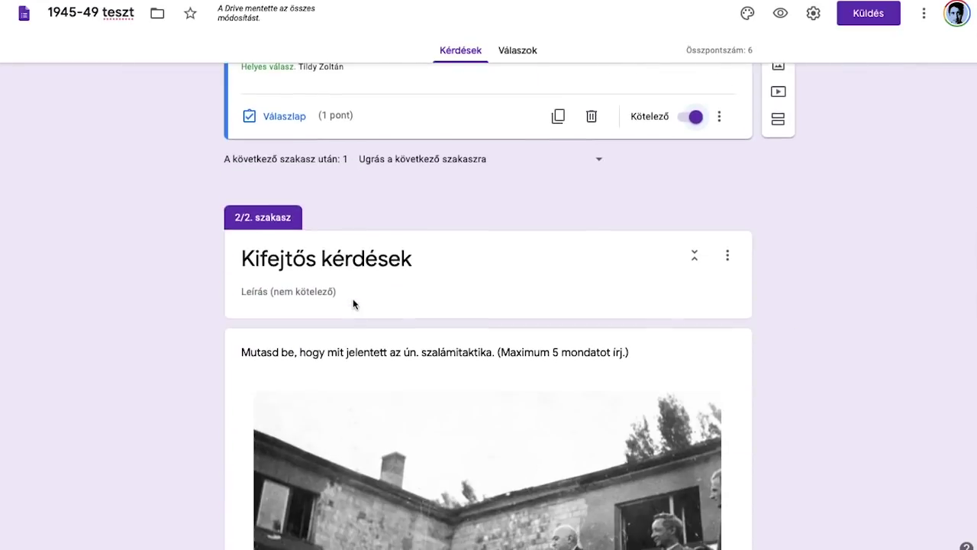
{"action": "scroll", "coordinate": [415, 314], "scroll_direction": "down", "scroll_amount": 3}
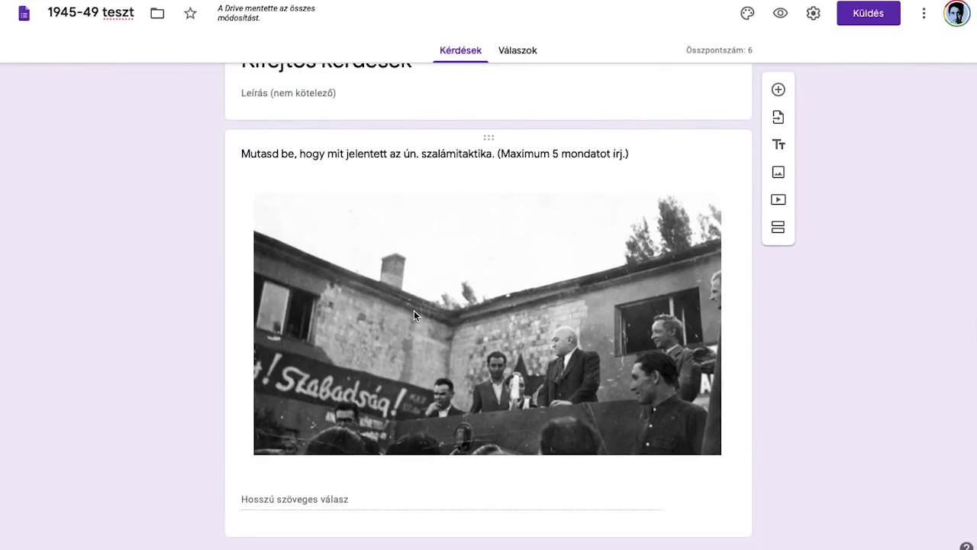
{"action": "scroll", "coordinate": [414, 315], "scroll_direction": "up", "scroll_amount": 3}
{"action": "scroll", "coordinate": [414, 315], "scroll_direction": "up", "scroll_amount": 6}
{"action": "scroll", "coordinate": [415, 315], "scroll_direction": "down", "scroll_amount": 1}
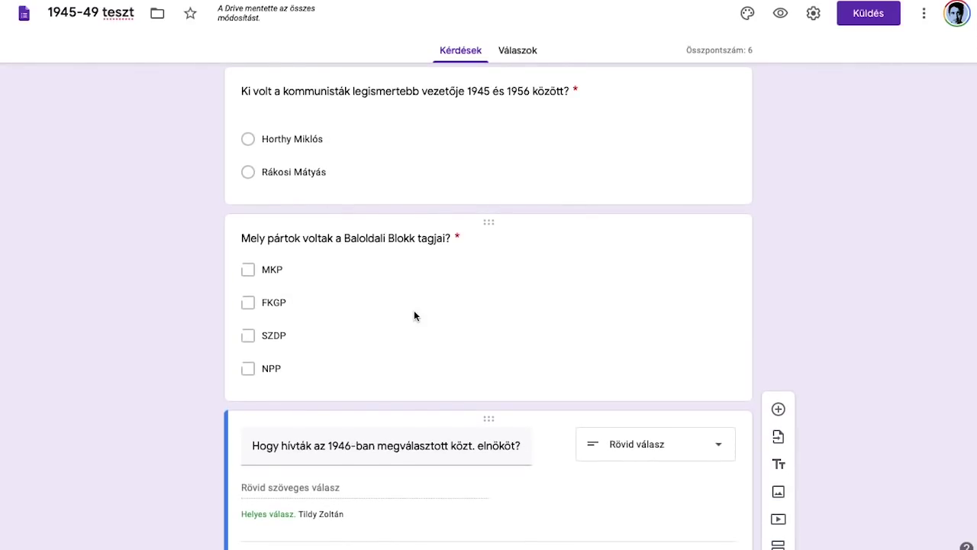
{"action": "scroll", "coordinate": [414, 316], "scroll_direction": "down", "scroll_amount": 1}
{"action": "scroll", "coordinate": [415, 315], "scroll_direction": "up", "scroll_amount": 1}
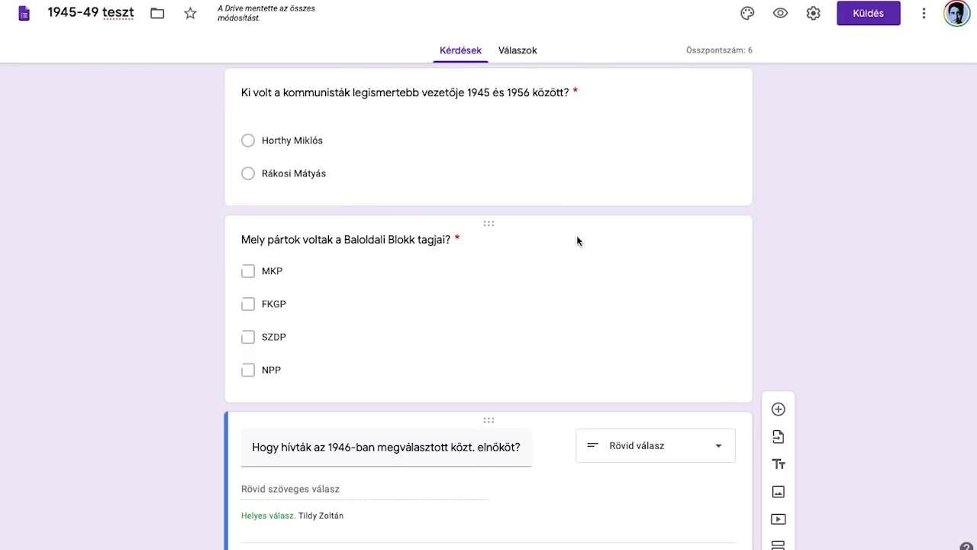
{"action": "scroll", "coordinate": [809, 198], "scroll_direction": "up", "scroll_amount": 2}
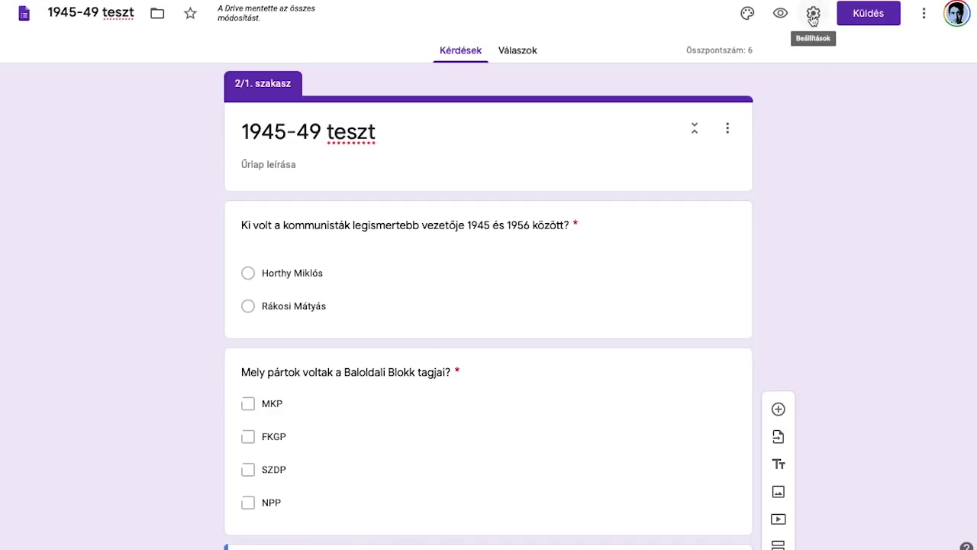
Step: In Settings, collect e-mail addresses and send response receipts only when respondents ask
{"action": "left_click", "coordinate": [813, 17]}
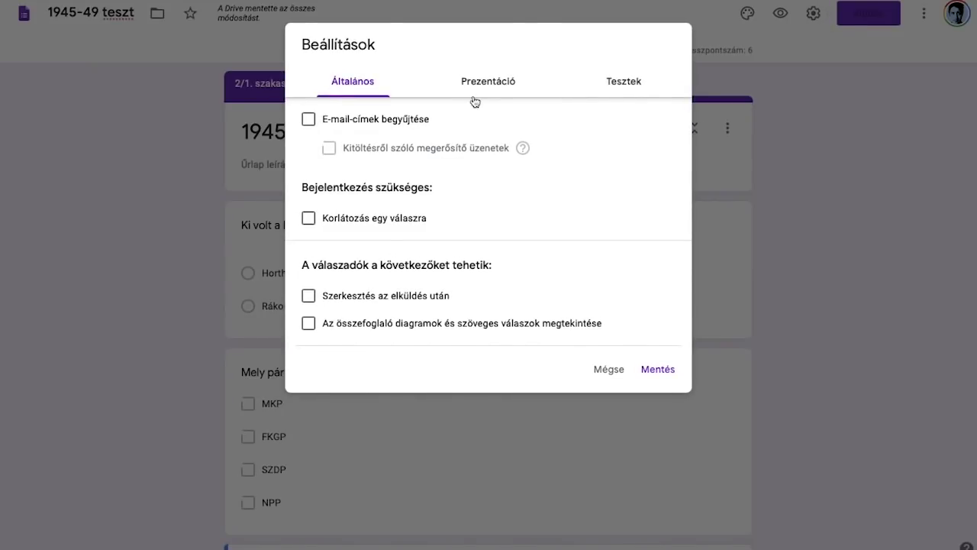
{"action": "left_click", "coordinate": [374, 119]}
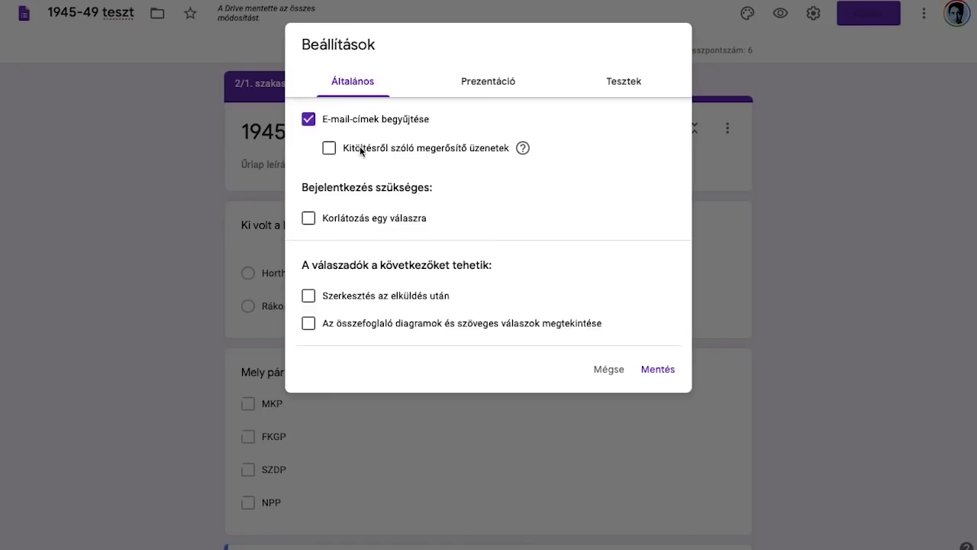
{"action": "left_click", "coordinate": [360, 148]}
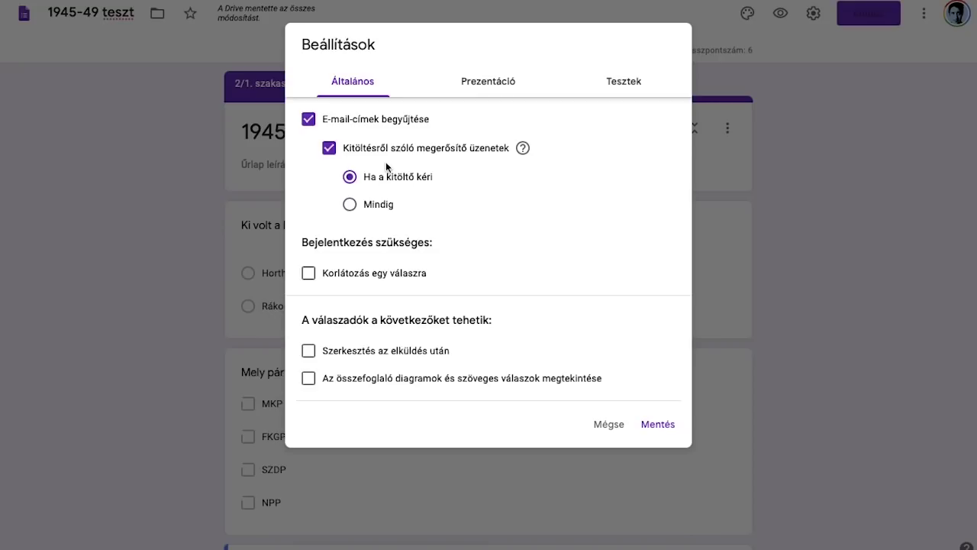
{"action": "left_click", "coordinate": [381, 177]}
{"action": "left_click", "coordinate": [387, 203]}
{"action": "left_click", "coordinate": [384, 186]}
Step: Leave the one-response limit and answer editing off, and show a progress bar
{"action": "left_click", "coordinate": [345, 273]}
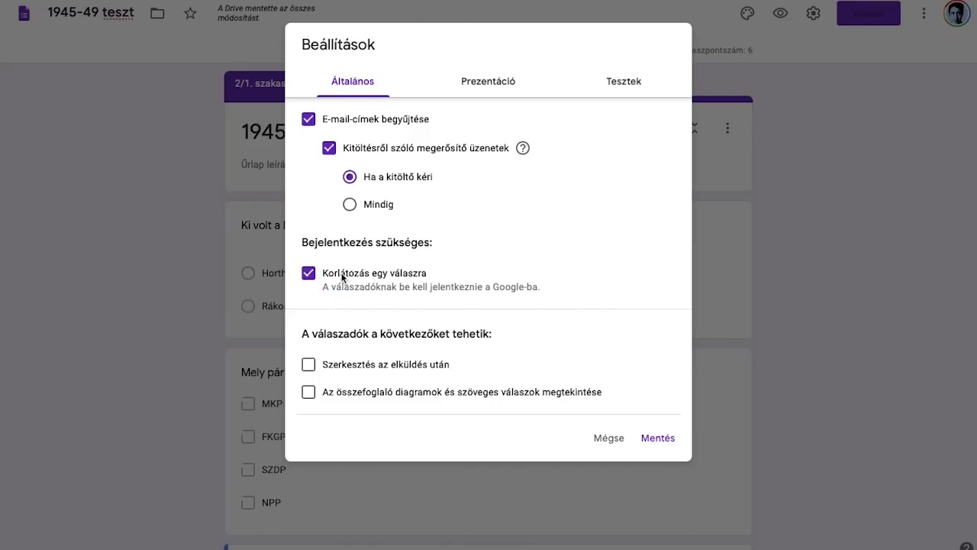
{"action": "left_click", "coordinate": [344, 273]}
{"action": "left_click", "coordinate": [506, 272]}
{"action": "left_click", "coordinate": [406, 273]}
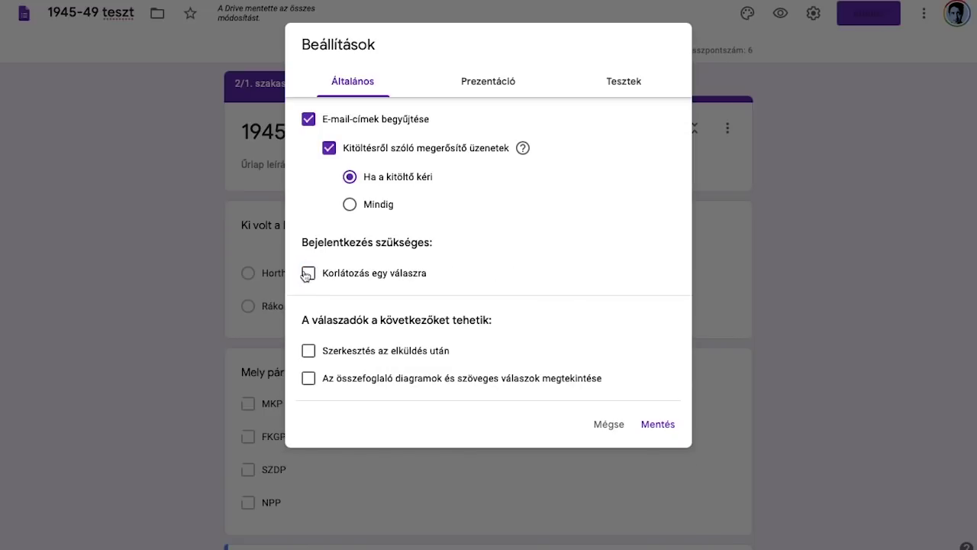
{"action": "left_click", "coordinate": [344, 273]}
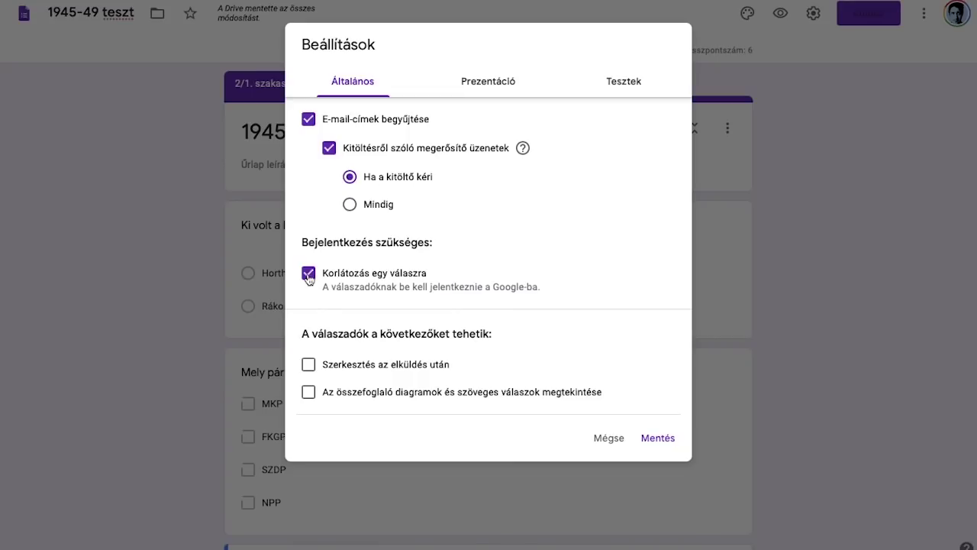
{"action": "left_click", "coordinate": [308, 273]}
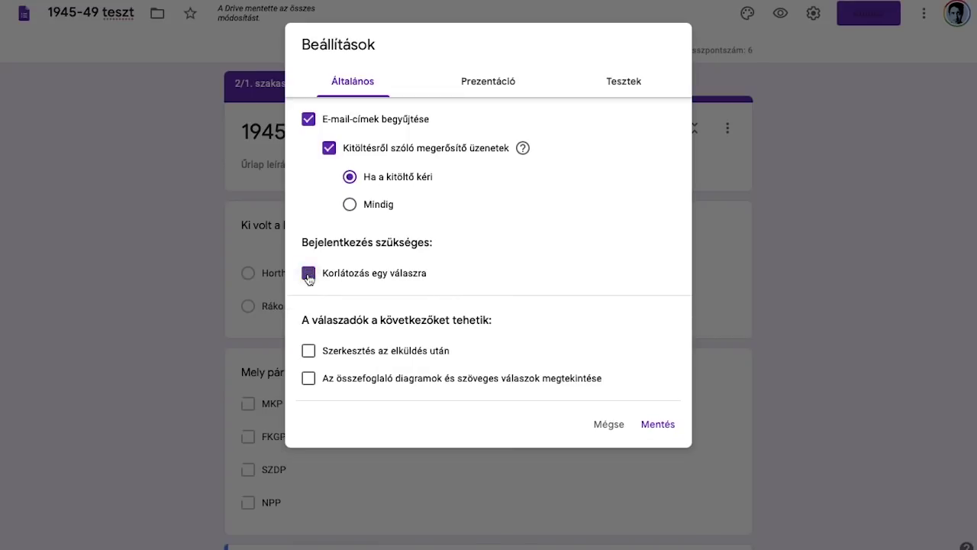
{"action": "left_click", "coordinate": [342, 351]}
{"action": "left_click", "coordinate": [342, 351]}
{"action": "left_click", "coordinate": [478, 86]}
{"action": "left_click", "coordinate": [387, 120]}
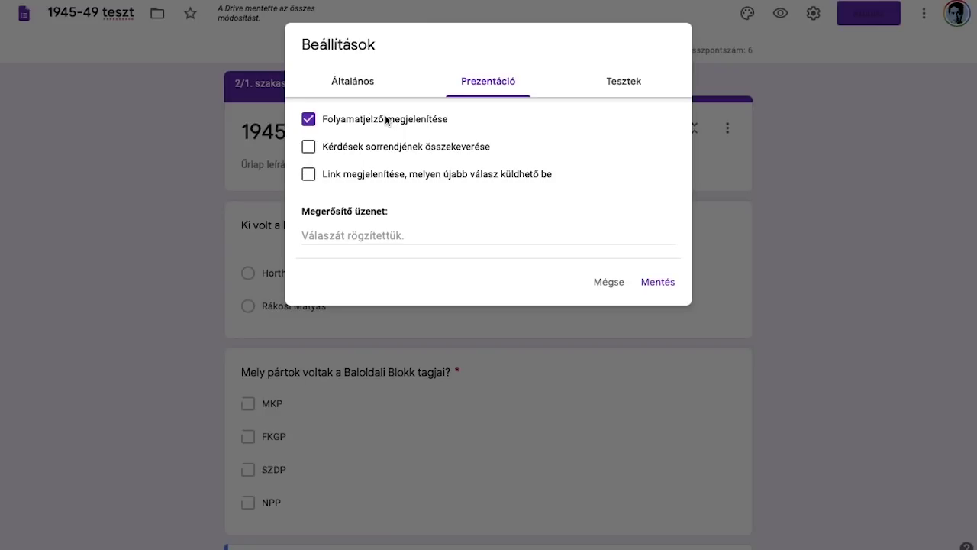
Step: Shuffle question order and set the confirmation message 'Köszönöm, hogy kitöltötted a tesztet.'
{"action": "key", "text": "ctrl+Up"}
{"action": "left_click", "coordinate": [524, 91]}
{"action": "left_click", "coordinate": [341, 147]}
{"action": "left_click", "coordinate": [337, 181]}
{"action": "left_click", "coordinate": [355, 176]}
{"action": "left_click", "coordinate": [358, 236]}
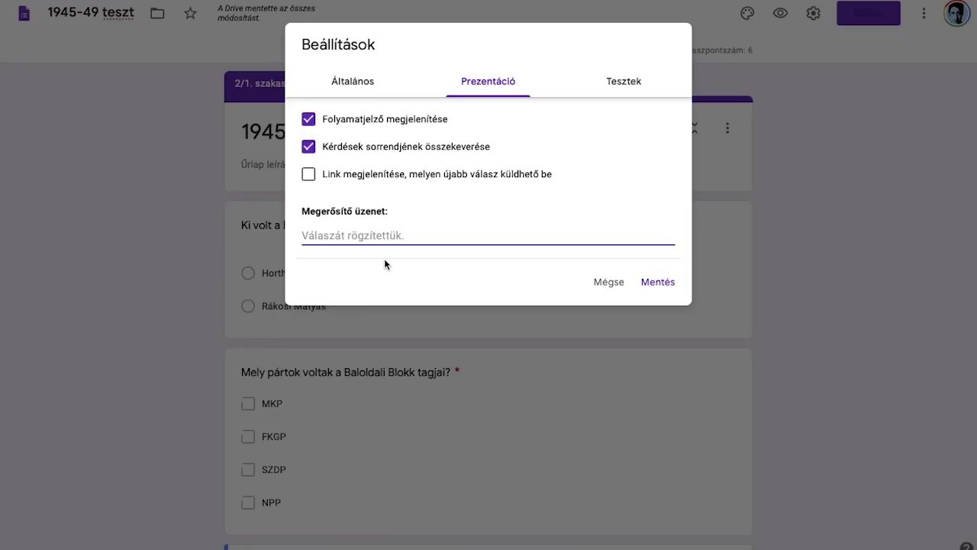
{"action": "type", "text": "Köszönöm, hogy kit"}
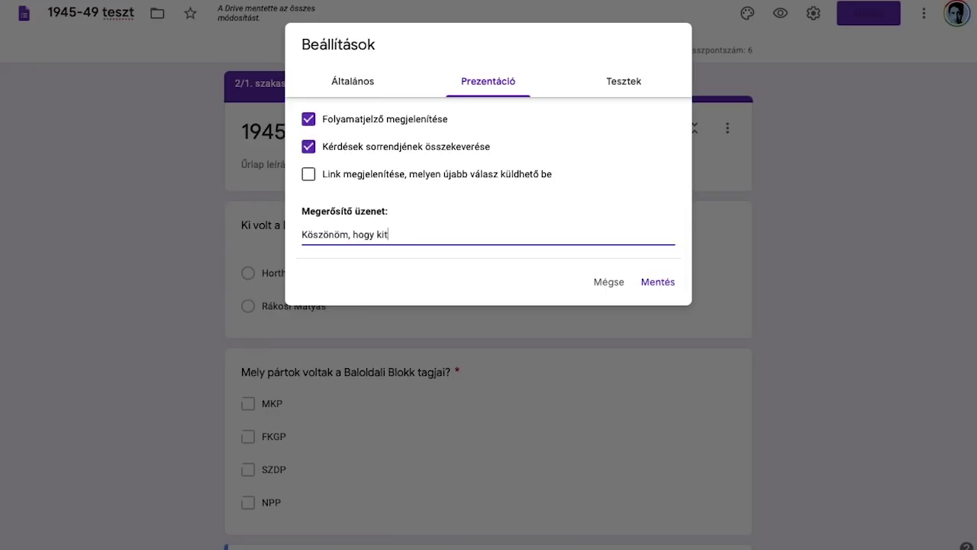
{"action": "type", "text": "öltötted a tesztet."}
Step: Set quiz grades to release later, after manual review, and save the settings
{"action": "left_click", "coordinate": [612, 89]}
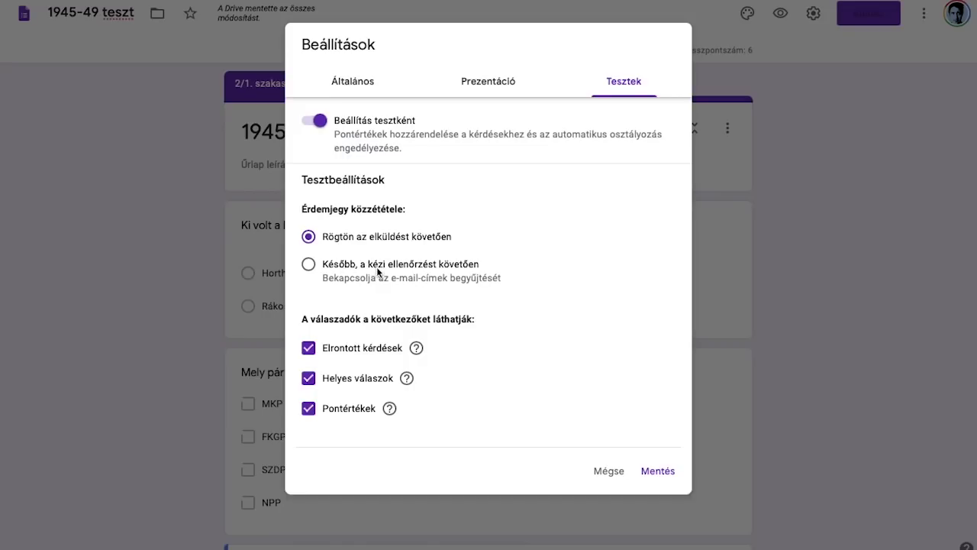
{"action": "left_click", "coordinate": [373, 268]}
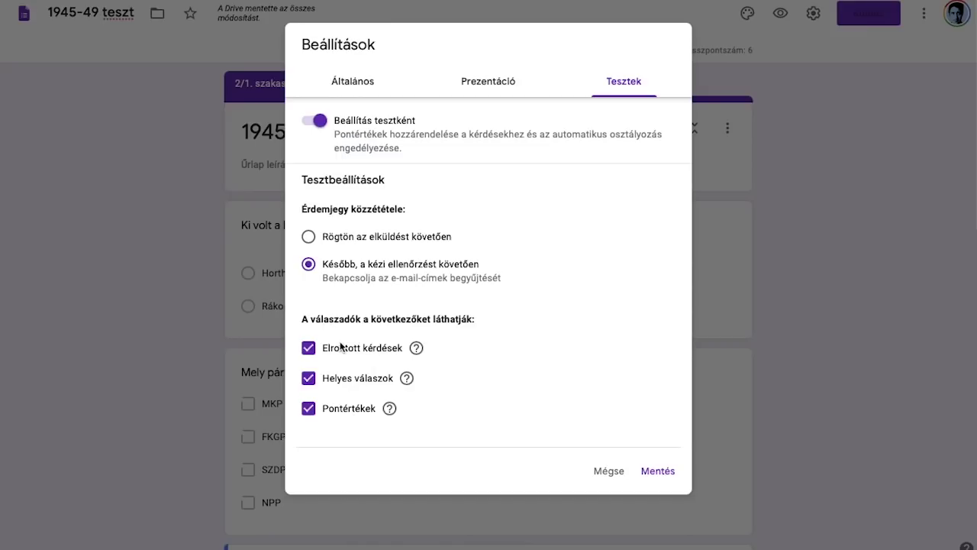
{"action": "mouse_move", "coordinate": [418, 347]}
{"action": "mouse_move", "coordinate": [395, 409]}
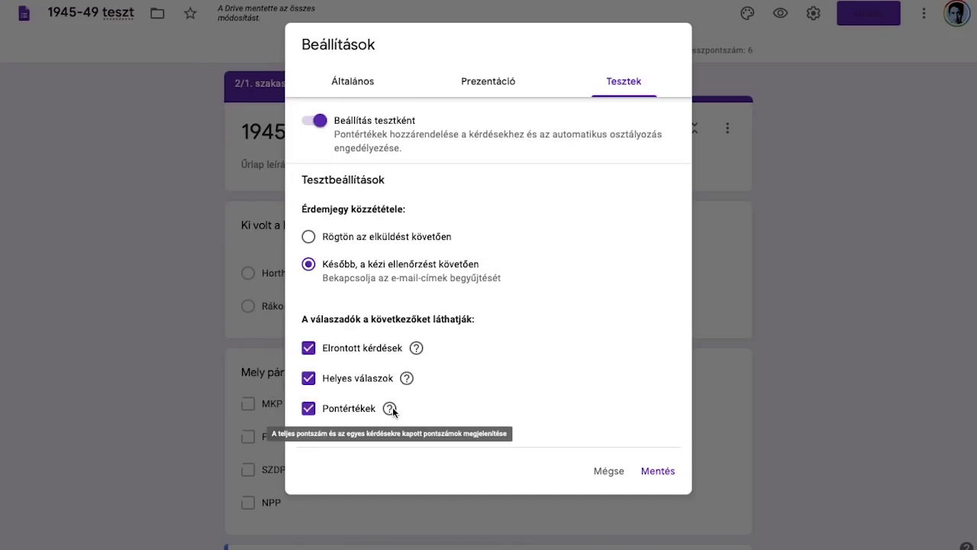
{"action": "left_click", "coordinate": [655, 471]}
{"action": "scroll", "coordinate": [622, 246], "scroll_direction": "down", "scroll_amount": 2}
{"action": "scroll", "coordinate": [622, 245], "scroll_direction": "up", "scroll_amount": 2}
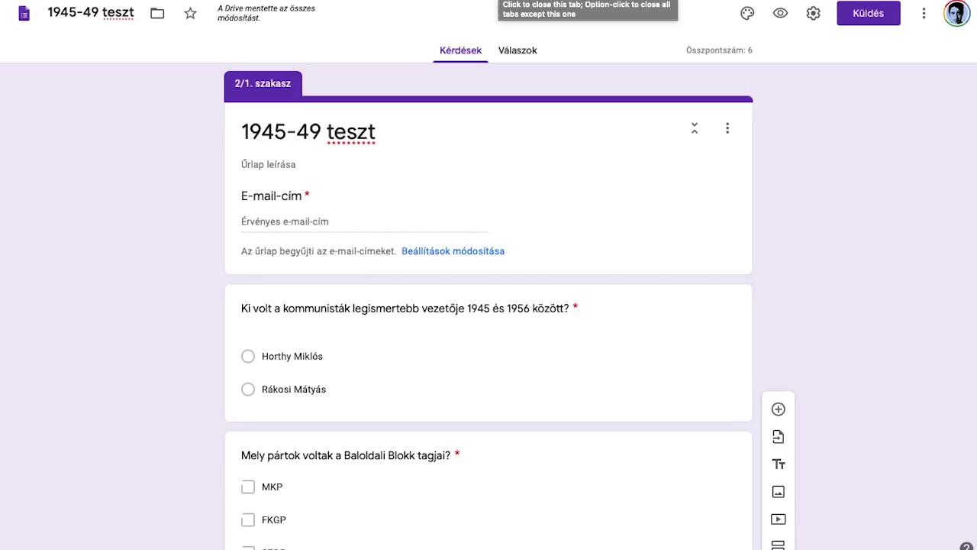
Step: Return to Classroom, assign '1945-49 közti töri', and check its posted details
{"action": "key", "text": "super+w"}
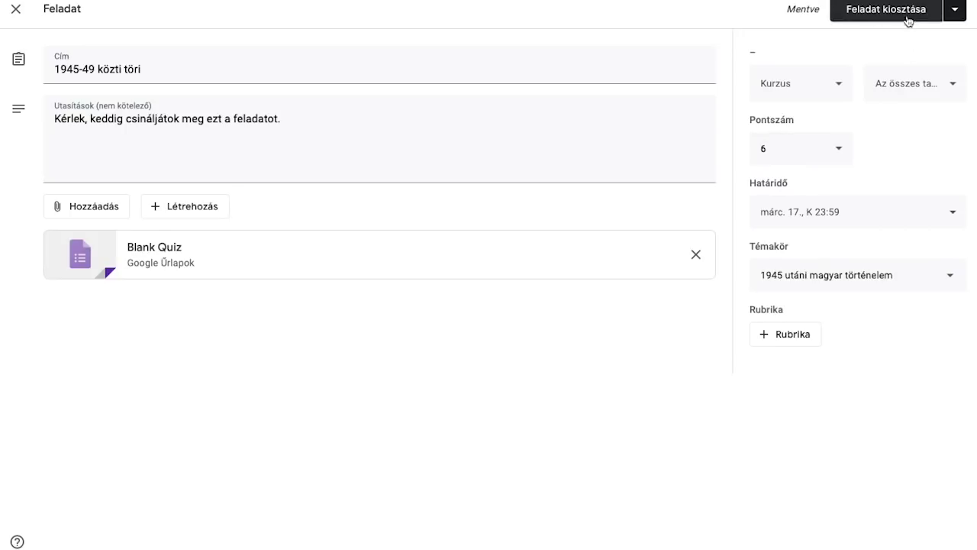
{"action": "left_click", "coordinate": [908, 20]}
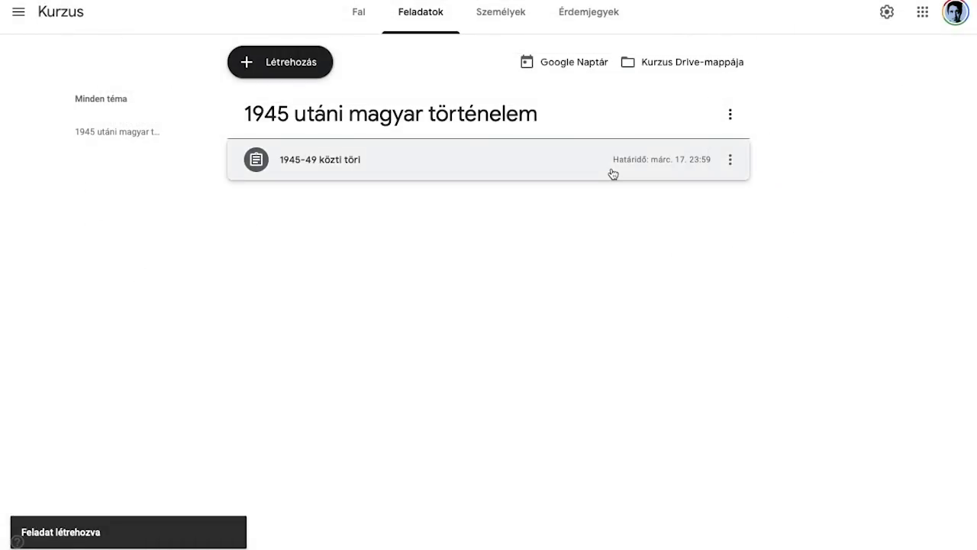
{"action": "left_click", "coordinate": [613, 172]}
{"action": "left_click", "coordinate": [601, 164]}
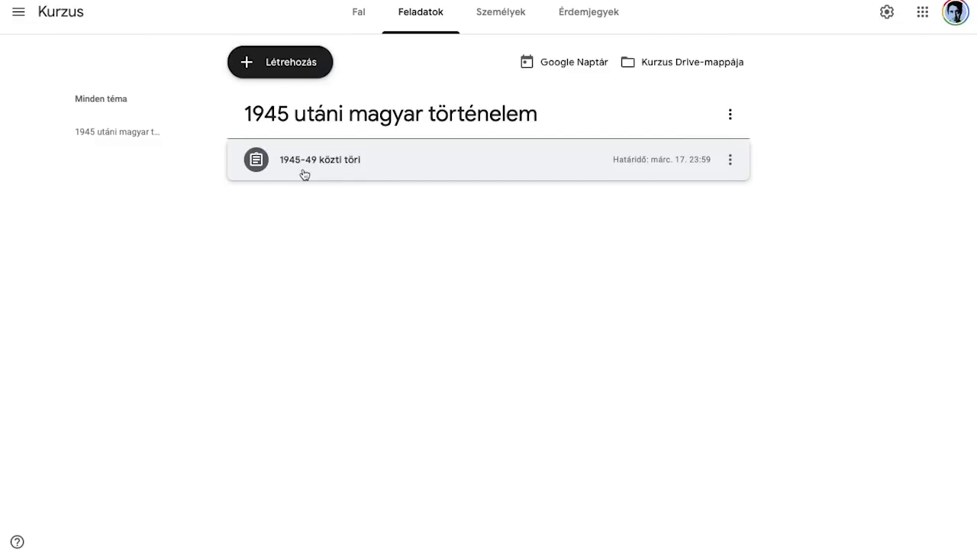
{"action": "left_click", "coordinate": [364, 169]}
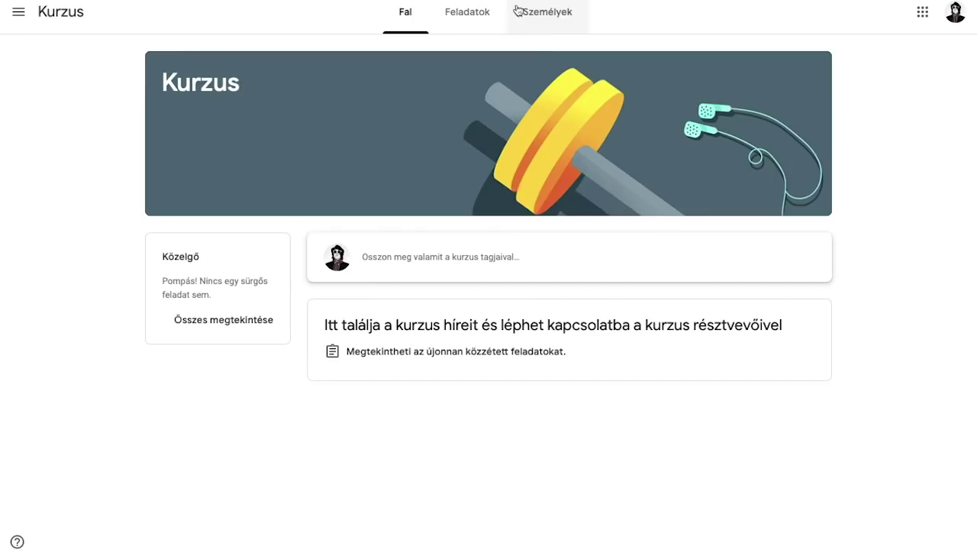
Step: As the student, open the 1945-49 közti töri assignment page from Classwork
{"action": "left_click", "coordinate": [475, 12]}
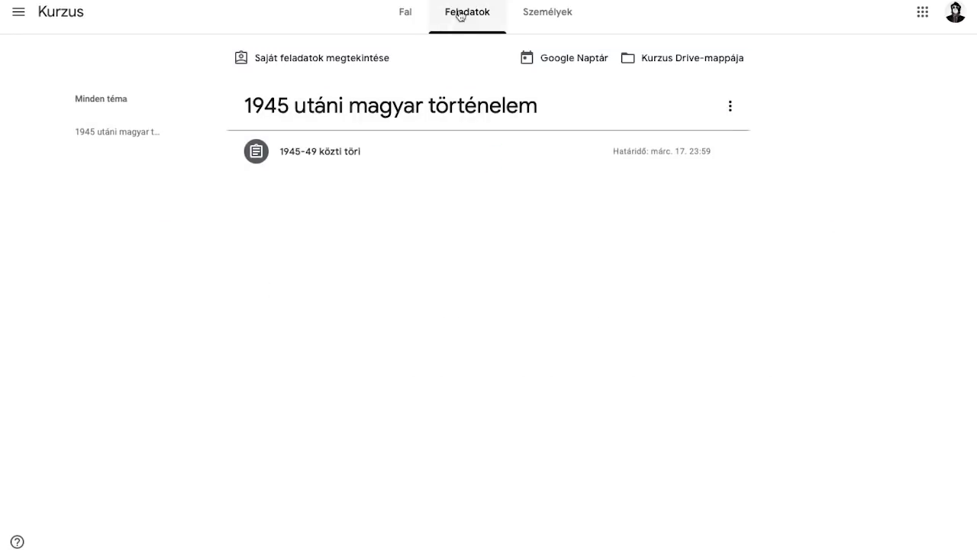
{"action": "left_click", "coordinate": [360, 152]}
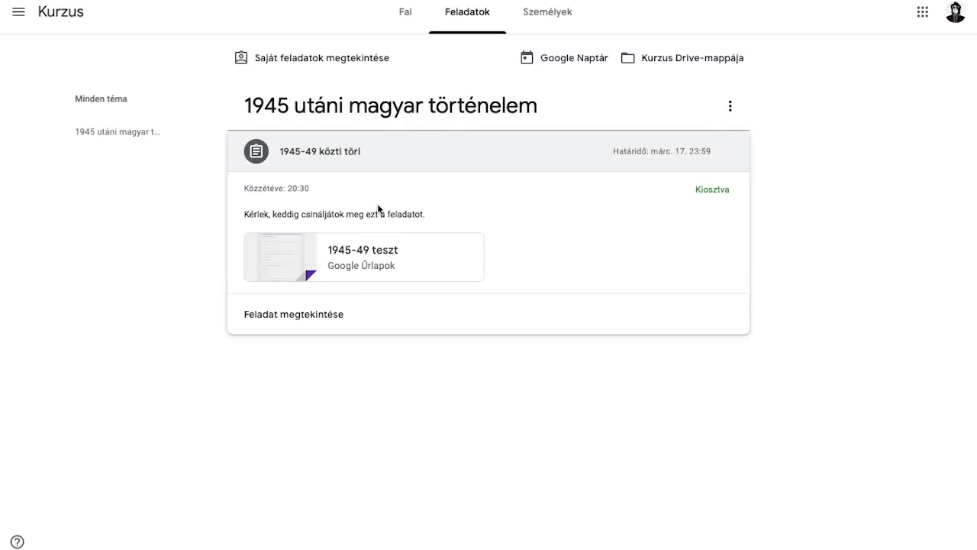
{"action": "left_click", "coordinate": [309, 321]}
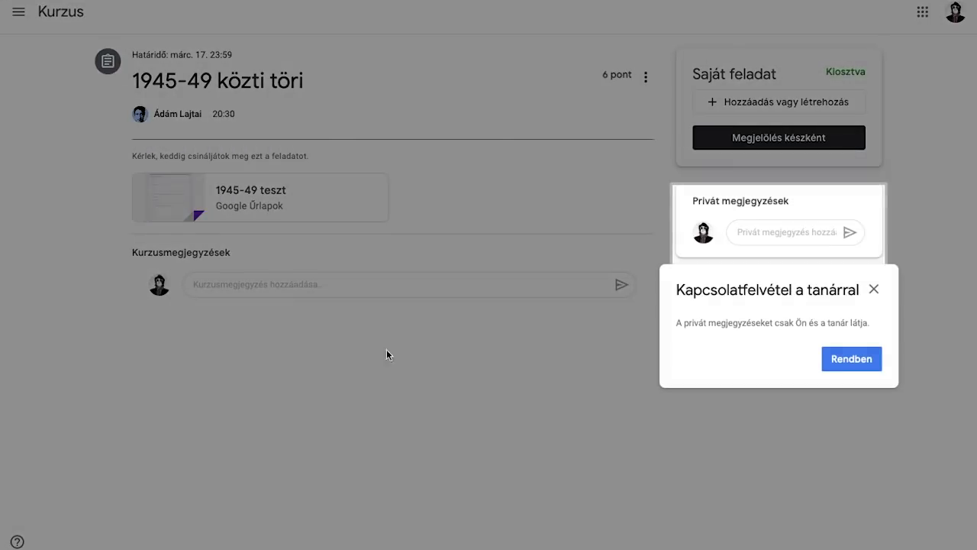
{"action": "left_click", "coordinate": [873, 289]}
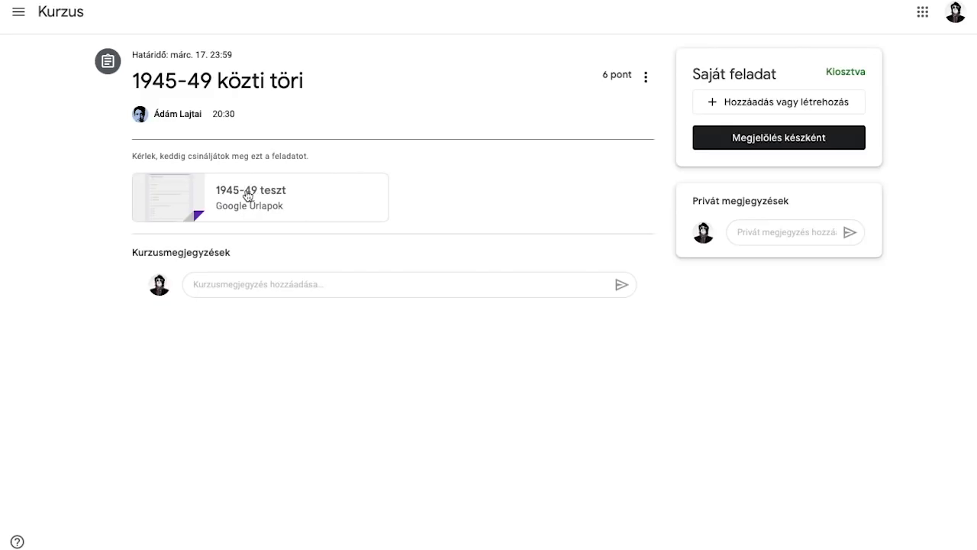
Step: Open the attached 1945-49 teszt form and enter the respondent's e-mail address
{"action": "left_click", "coordinate": [247, 196]}
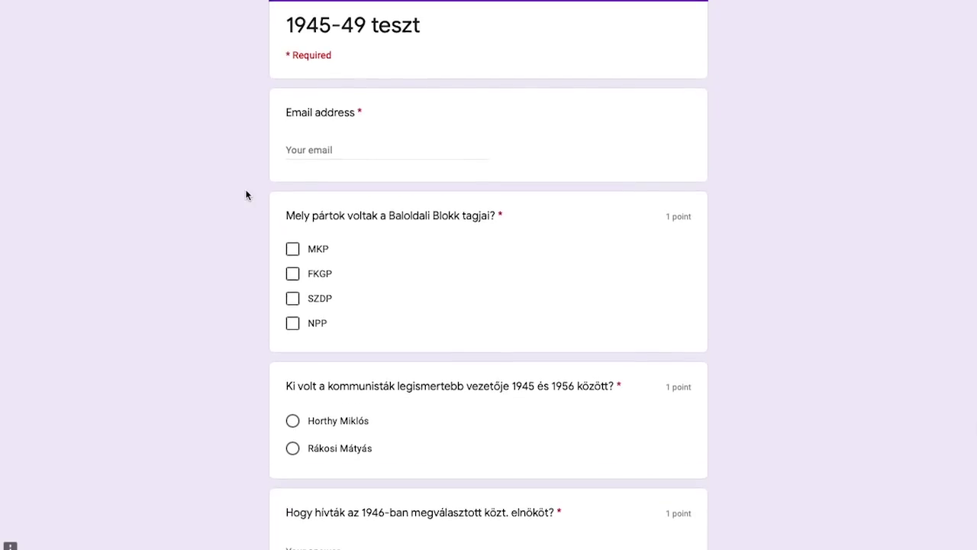
{"action": "left_click", "coordinate": [322, 155]}
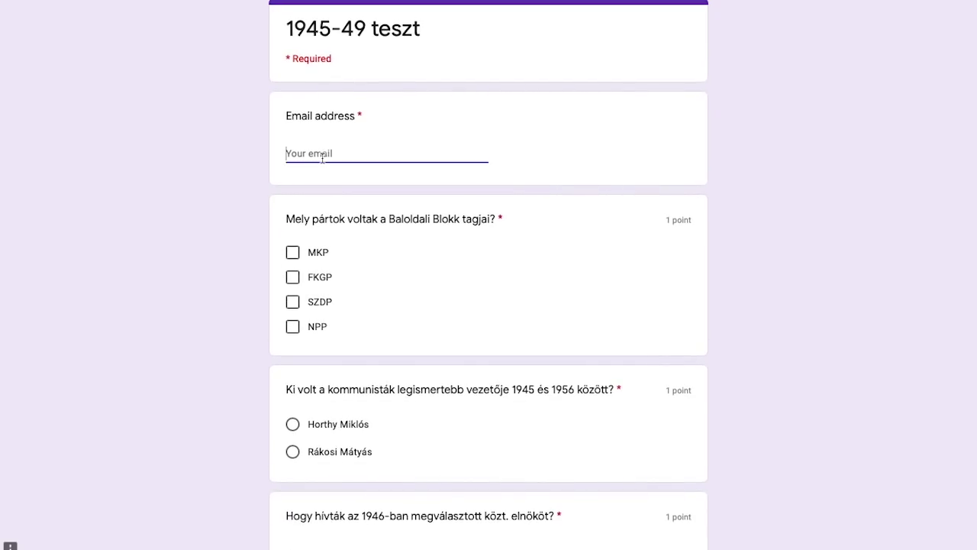
{"action": "left_click", "coordinate": [228, 171]}
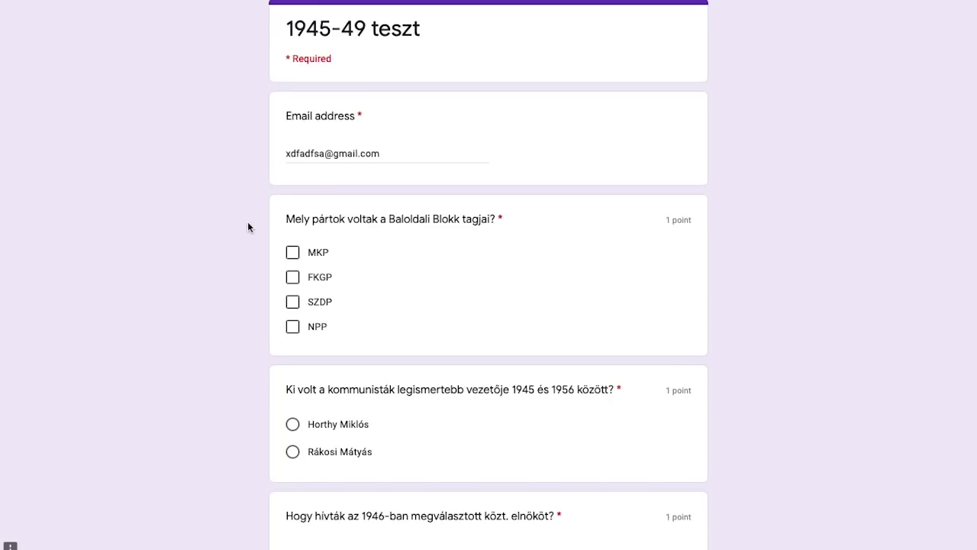
Step: Tick MKP and FKGP, choose Rákosi Mátyás, and answer 'Tildy Zoltán' as the 1946 president
{"action": "scroll", "coordinate": [248, 225], "scroll_direction": "down", "scroll_amount": 1}
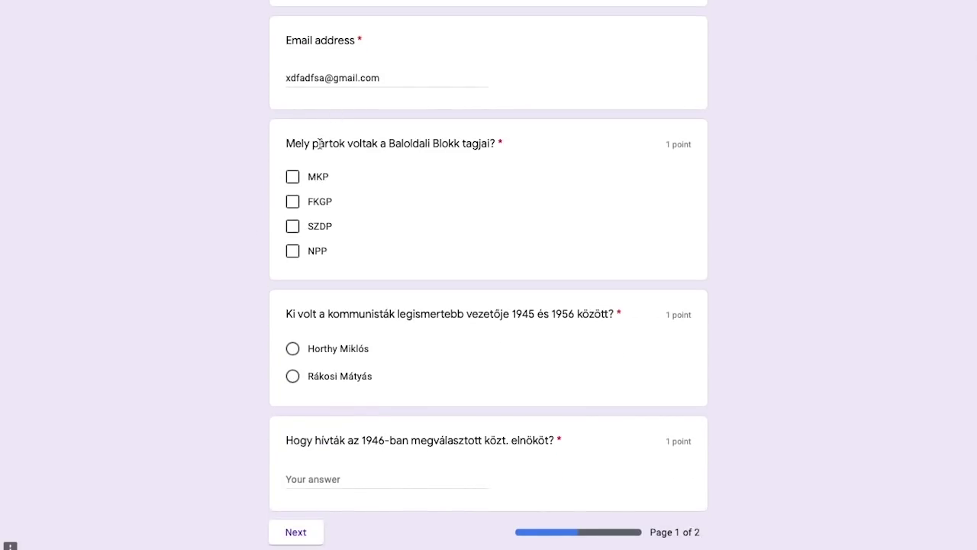
{"action": "left_click", "coordinate": [314, 178]}
{"action": "left_click", "coordinate": [312, 202]}
{"action": "scroll", "coordinate": [317, 257], "scroll_direction": "down", "scroll_amount": 1}
{"action": "left_click", "coordinate": [326, 347]}
{"action": "left_click", "coordinate": [330, 445]}
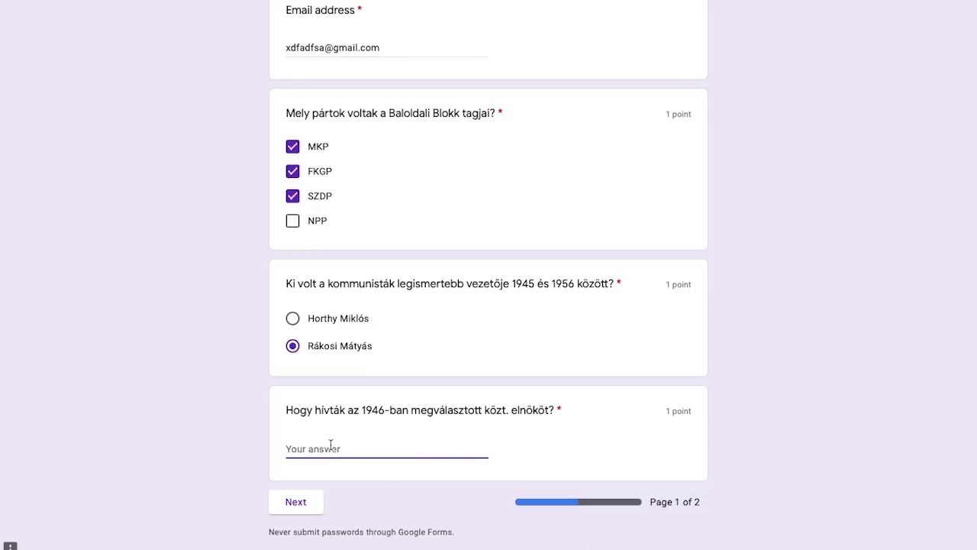
{"action": "type", "text": "Tildy Zoltán"}
Step: On page 2, answer the szalámitaktika essay with 'dsniafdnasdpifnadfpi'
{"action": "left_click", "coordinate": [303, 508]}
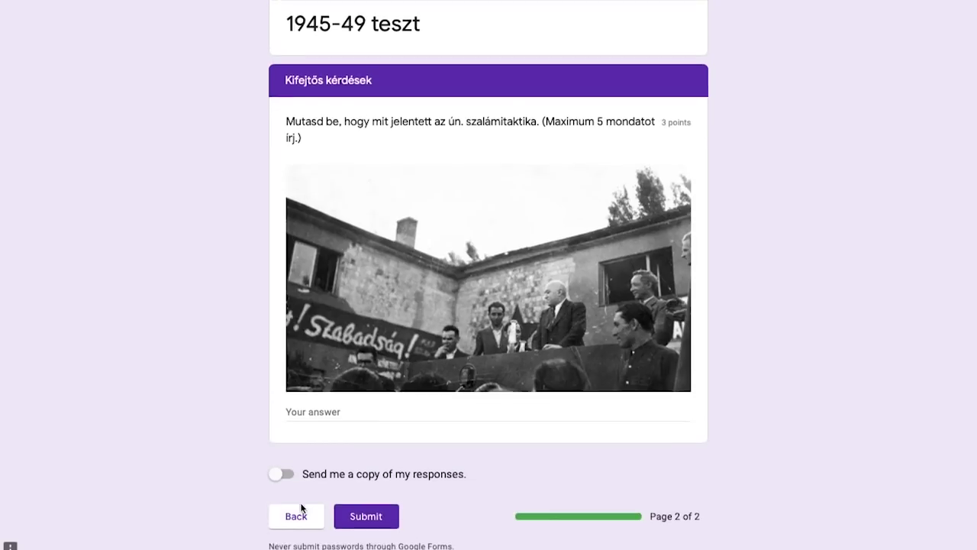
{"action": "left_click", "coordinate": [335, 404]}
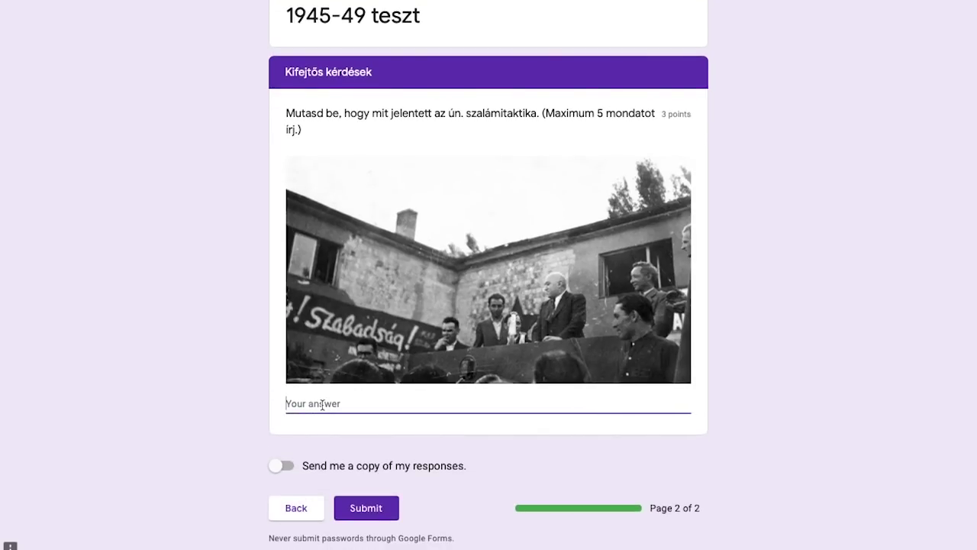
{"action": "scroll", "coordinate": [371, 397], "scroll_direction": "up", "scroll_amount": 1}
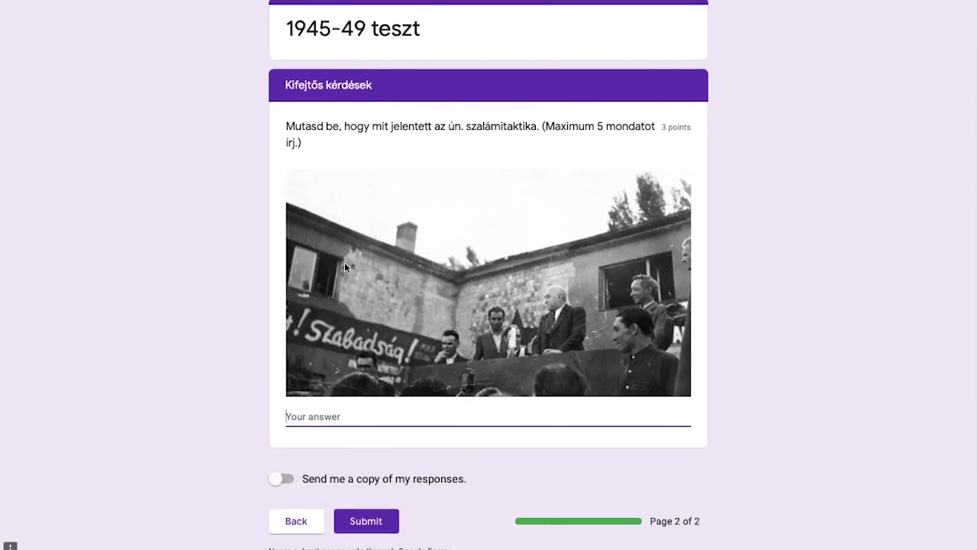
{"action": "type", "text": "dsniafdnasdpifnadfpi"}
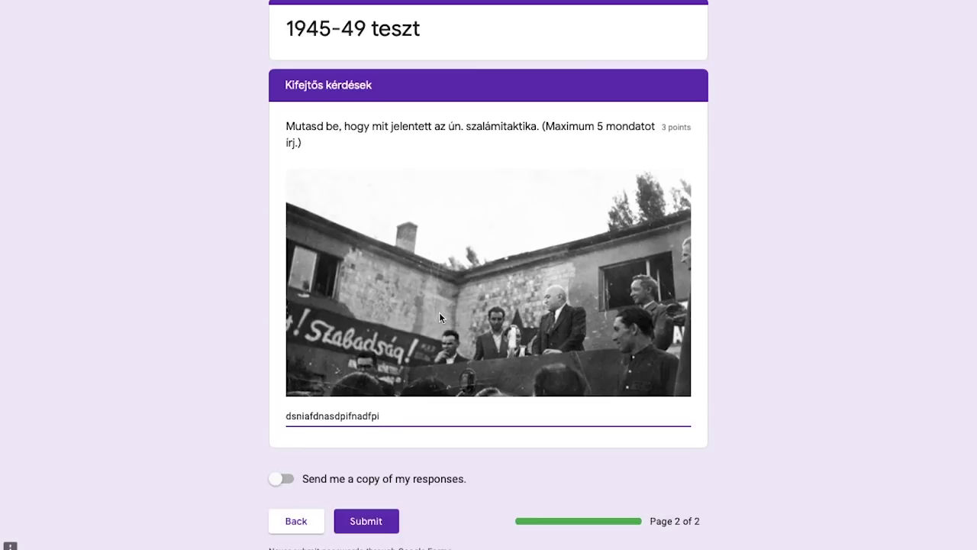
Step: Turn on 'Send me a copy of my responses'
{"action": "scroll", "coordinate": [439, 343], "scroll_direction": "down", "scroll_amount": 1}
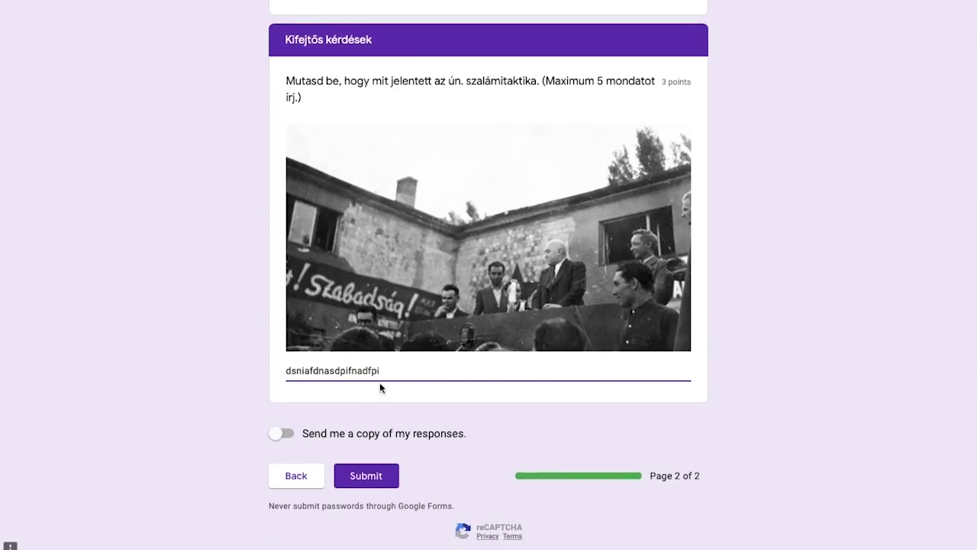
{"action": "left_click", "coordinate": [280, 436]}
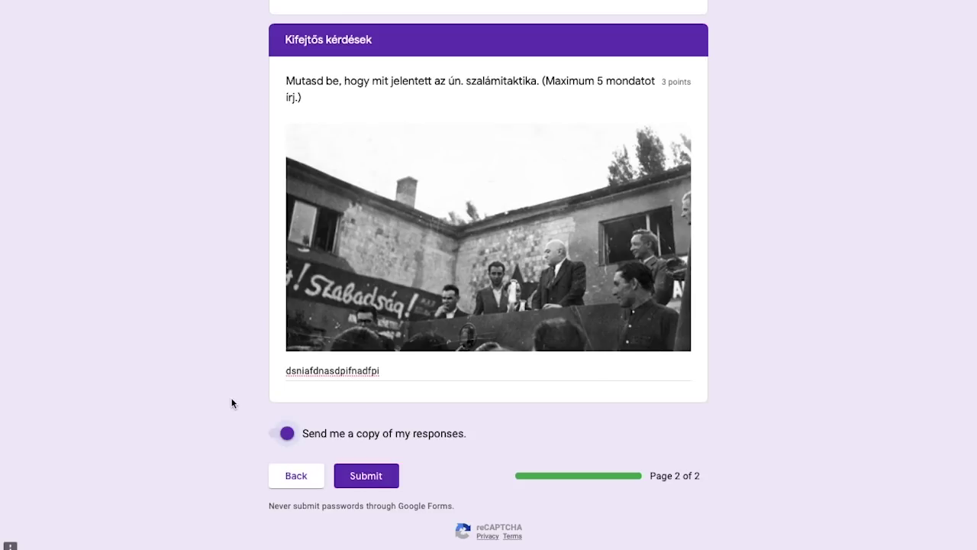
{"action": "scroll", "coordinate": [232, 403], "scroll_direction": "up", "scroll_amount": 1}
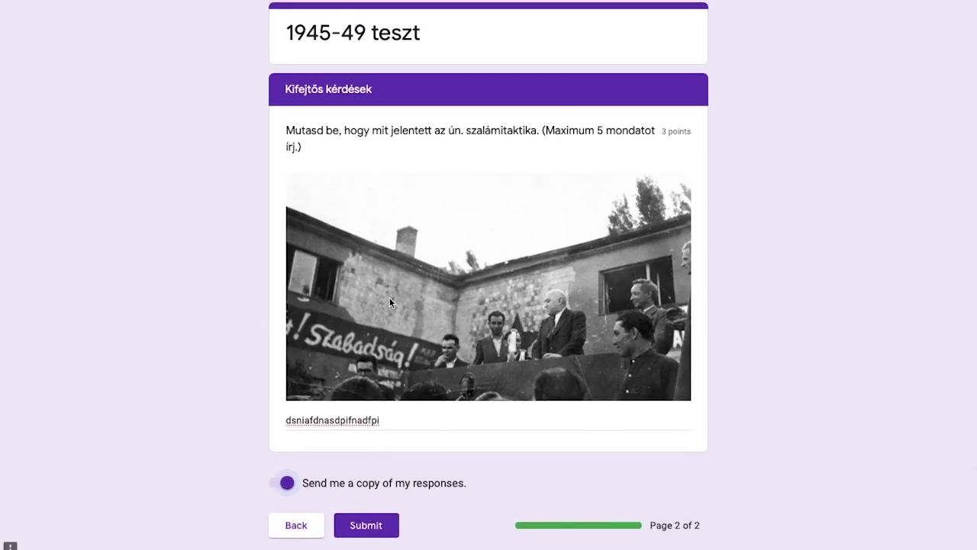
{"action": "scroll", "coordinate": [389, 299], "scroll_direction": "down", "scroll_amount": 1}
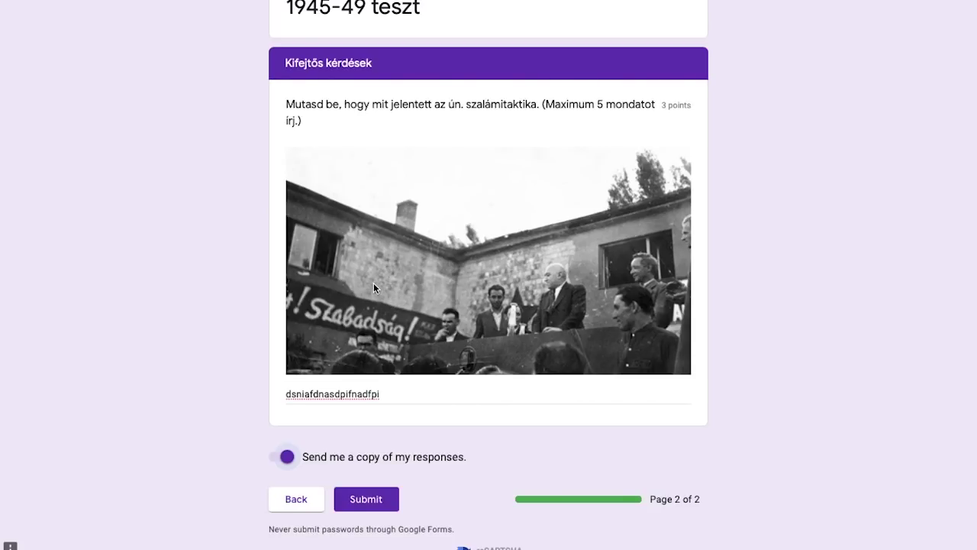
Step: Submit the quiz and switch back to the teacher's Classroom view
{"action": "left_click", "coordinate": [366, 499]}
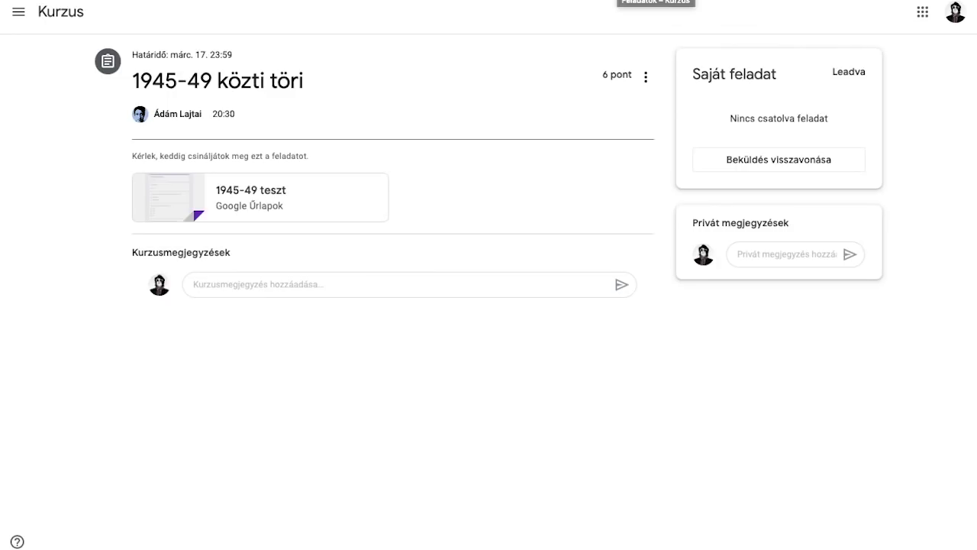
{"action": "left_click", "coordinate": [655, 1]}
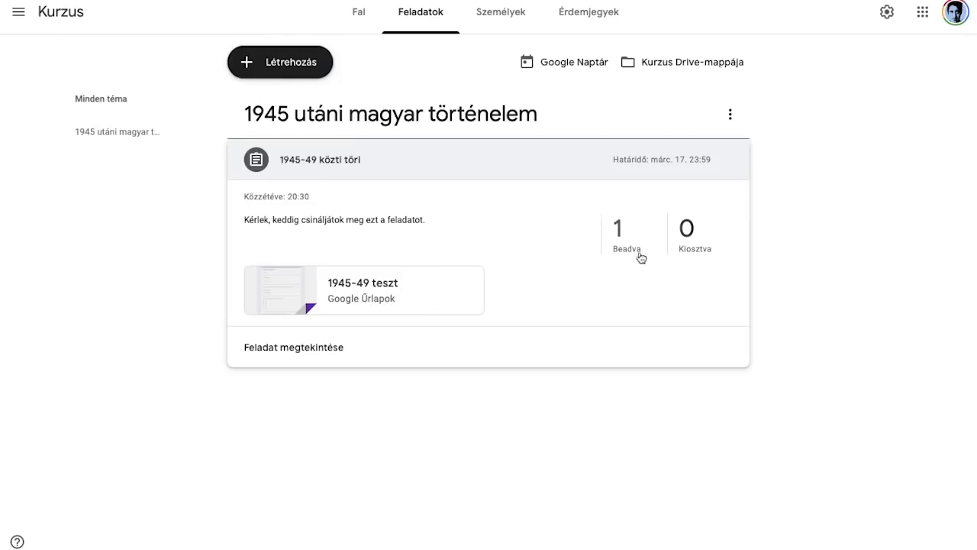
Step: Open the attached 1945-49 teszt form from the assignment and switch it into the editor
{"action": "left_click", "coordinate": [363, 297]}
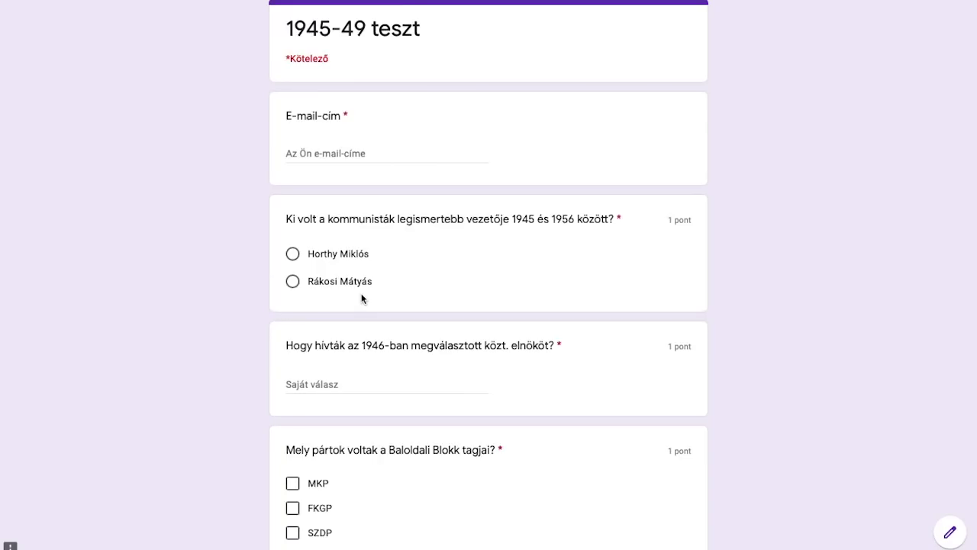
{"action": "scroll", "coordinate": [362, 298], "scroll_direction": "down", "scroll_amount": 3}
{"action": "scroll", "coordinate": [363, 298], "scroll_direction": "up", "scroll_amount": 3}
{"action": "scroll", "coordinate": [362, 297], "scroll_direction": "down", "scroll_amount": 3}
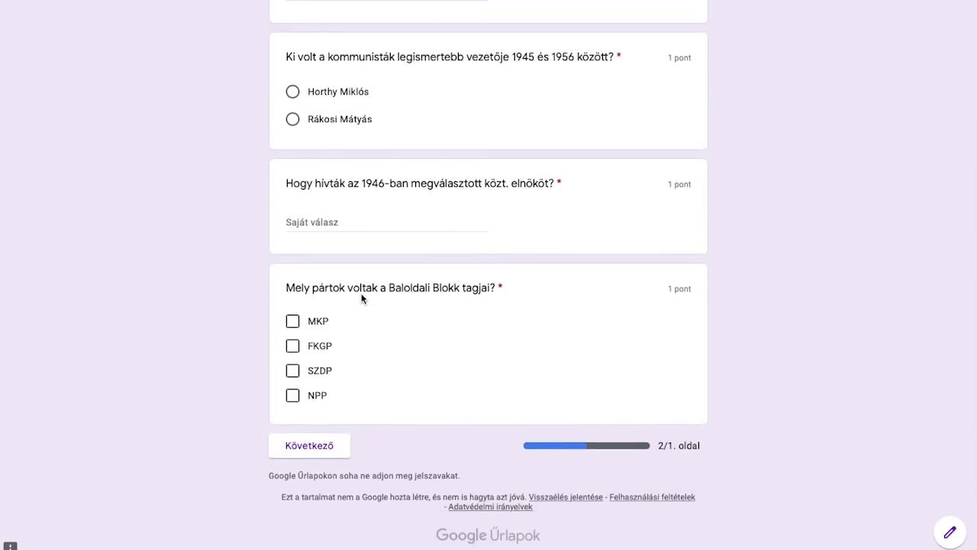
{"action": "scroll", "coordinate": [362, 298], "scroll_direction": "up", "scroll_amount": 2}
{"action": "scroll", "coordinate": [363, 297], "scroll_direction": "up", "scroll_amount": 1}
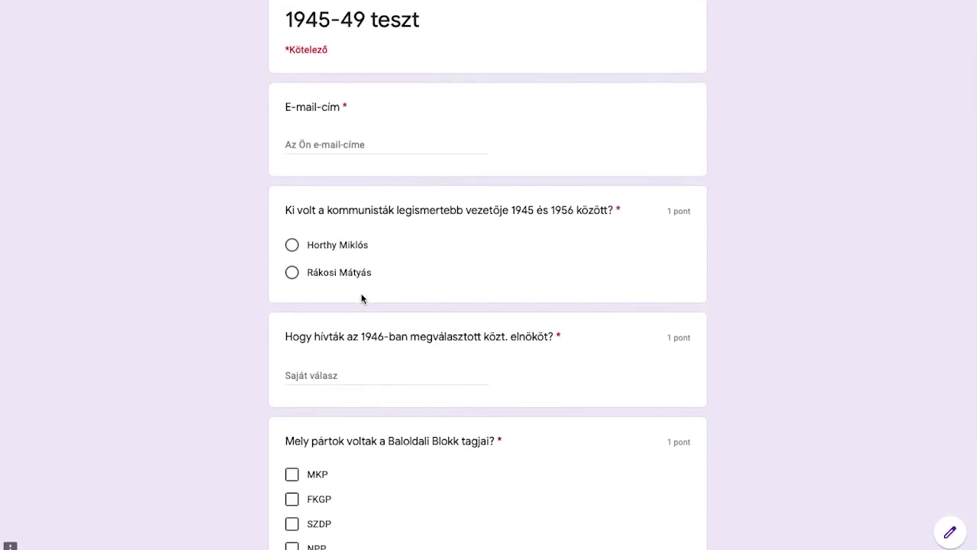
{"action": "scroll", "coordinate": [363, 298], "scroll_direction": "down", "scroll_amount": 3}
{"action": "scroll", "coordinate": [362, 297], "scroll_direction": "up", "scroll_amount": 1}
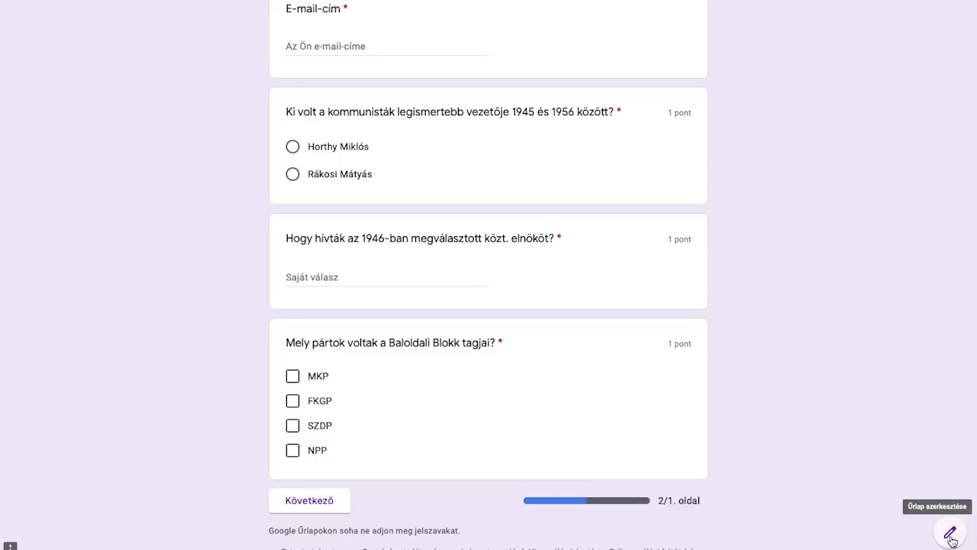
{"action": "left_click", "coordinate": [950, 534]}
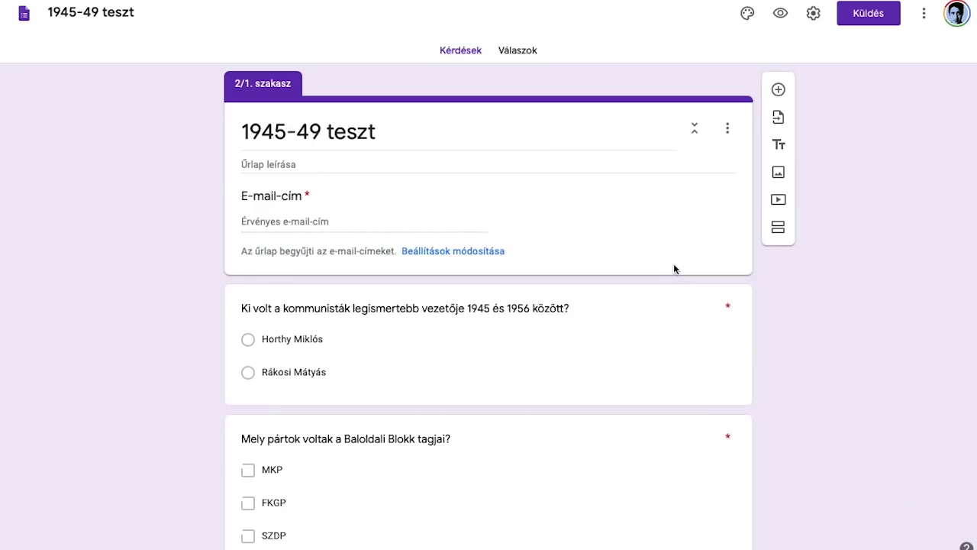
Step: Review the Válaszok summary: 1 response scoring 2 of 6, Baloldali Blokk answered wrong
{"action": "left_click", "coordinate": [538, 58]}
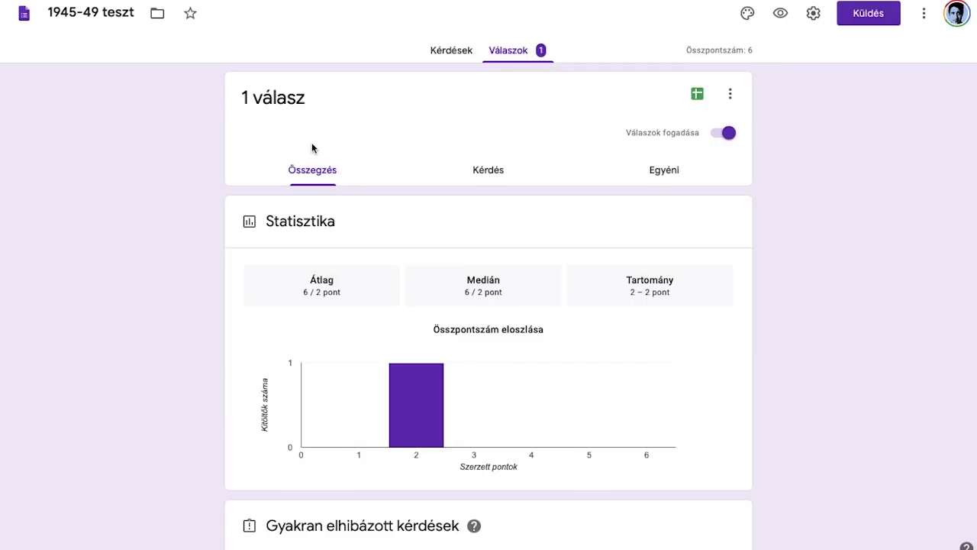
{"action": "scroll", "coordinate": [311, 147], "scroll_direction": "down", "scroll_amount": 1}
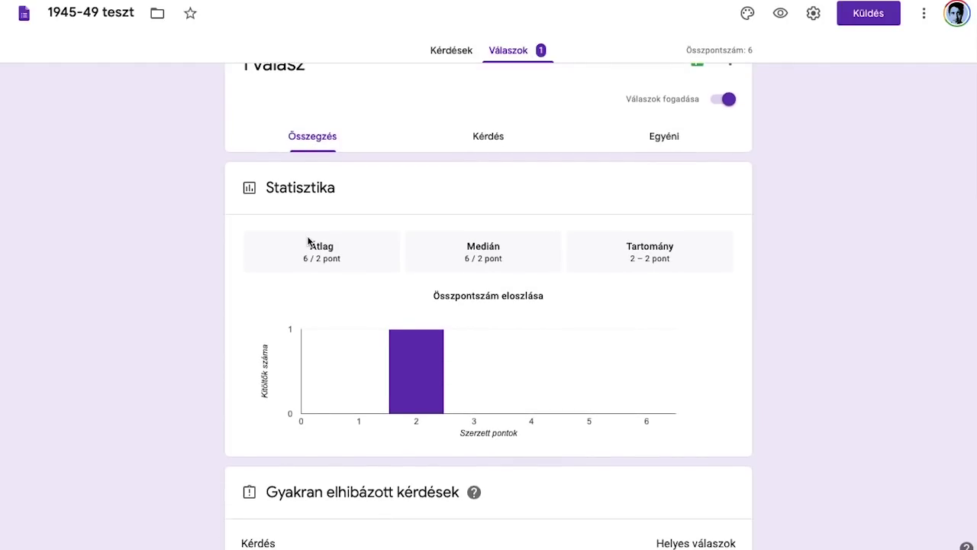
{"action": "scroll", "coordinate": [305, 255], "scroll_direction": "down", "scroll_amount": 3}
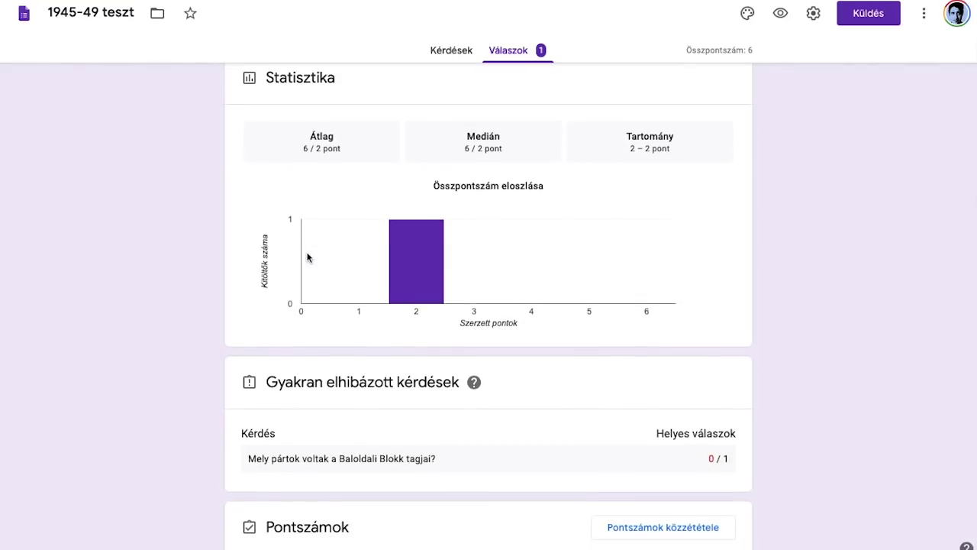
{"action": "scroll", "coordinate": [392, 392], "scroll_direction": "down", "scroll_amount": 6}
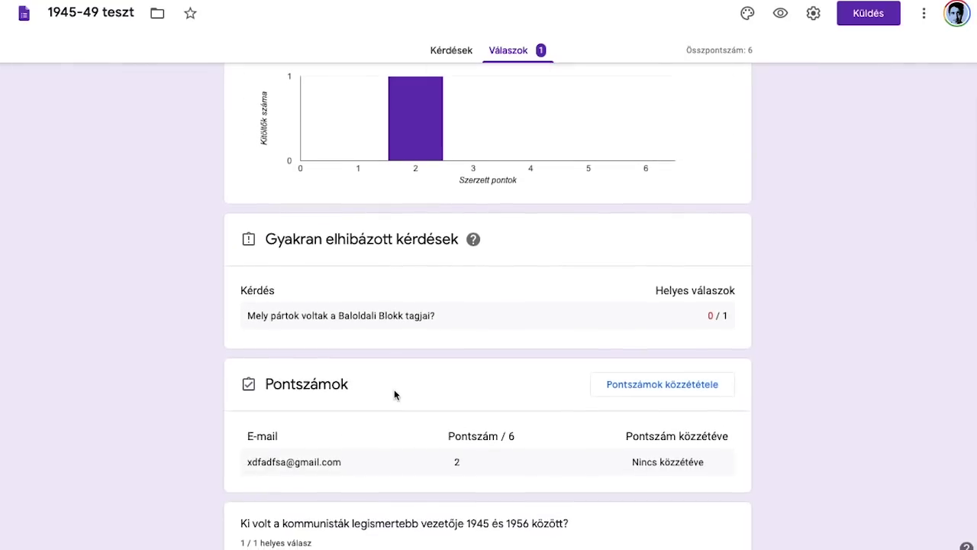
{"action": "scroll", "coordinate": [467, 384], "scroll_direction": "down", "scroll_amount": 4}
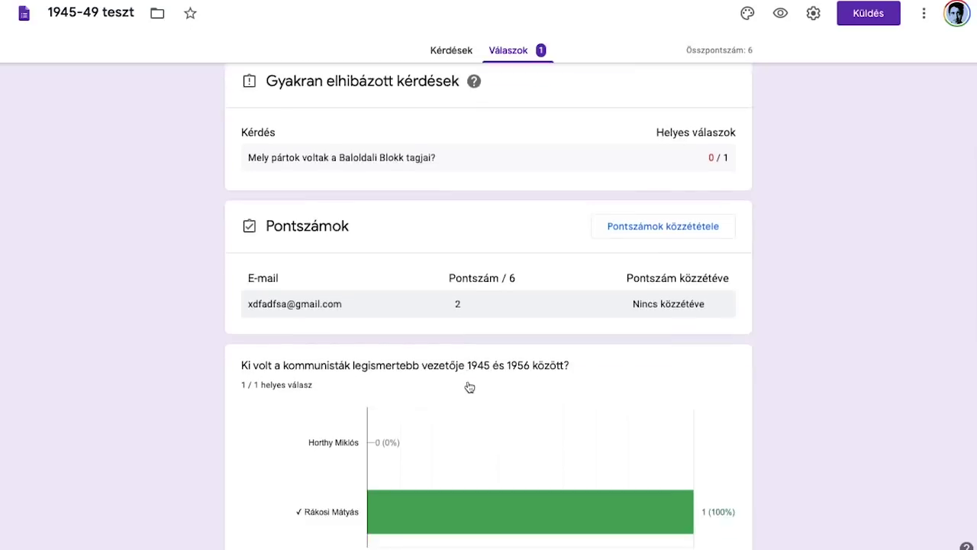
{"action": "scroll", "coordinate": [398, 302], "scroll_direction": "down", "scroll_amount": 10}
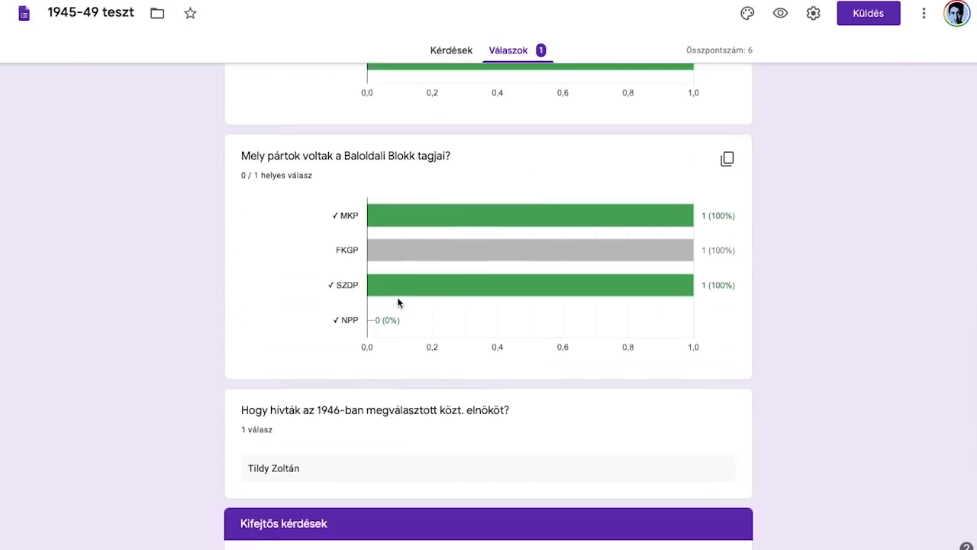
{"action": "scroll", "coordinate": [397, 302], "scroll_direction": "down", "scroll_amount": 2}
{"action": "scroll", "coordinate": [397, 302], "scroll_direction": "up", "scroll_amount": 10}
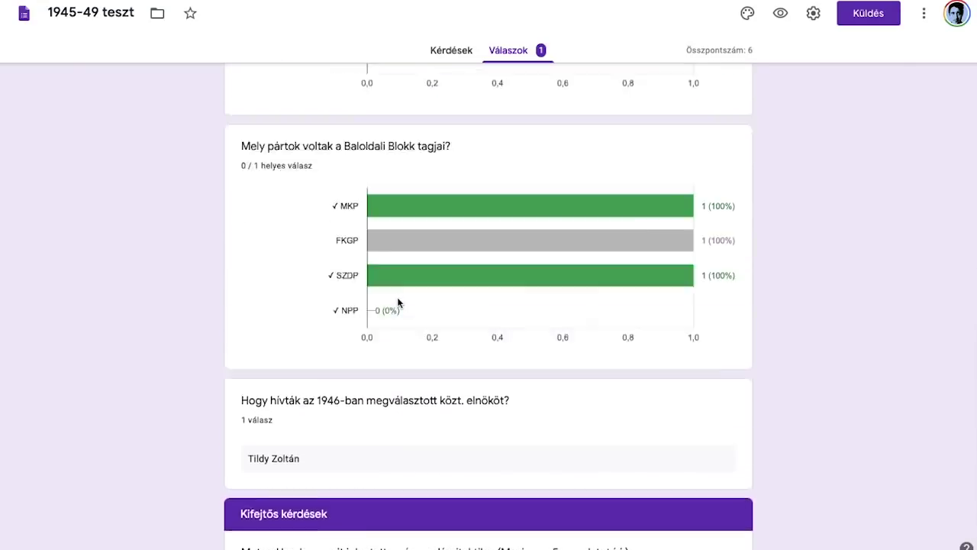
{"action": "scroll", "coordinate": [397, 302], "scroll_direction": "up", "scroll_amount": 10}
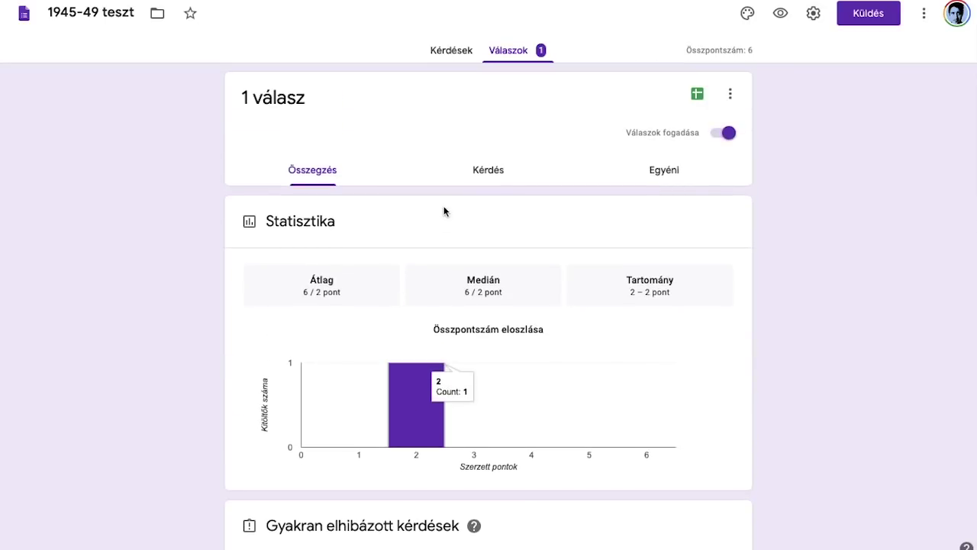
Step: Switch to the individual response view for the single respondent
{"action": "left_click", "coordinate": [655, 172]}
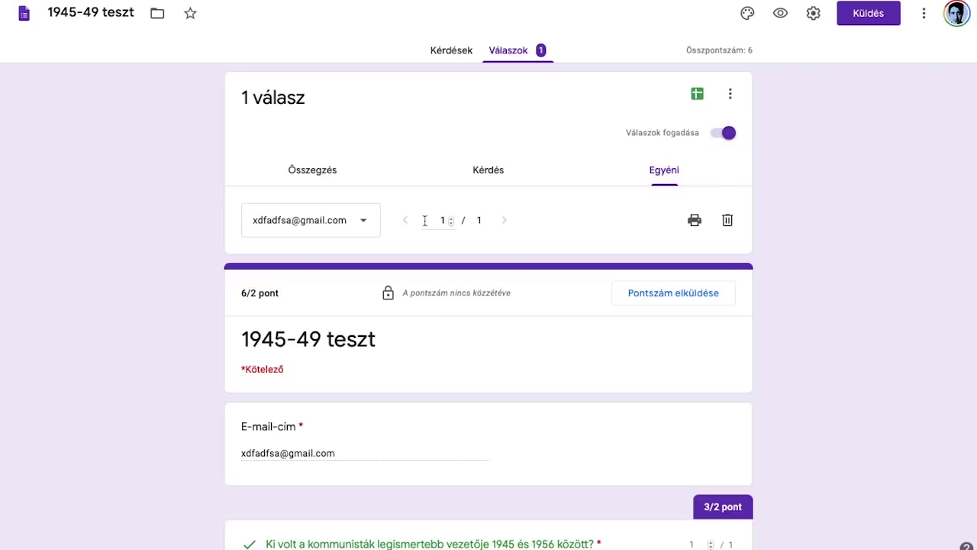
{"action": "left_click", "coordinate": [366, 227]}
{"action": "left_click", "coordinate": [367, 229]}
{"action": "left_click", "coordinate": [364, 225]}
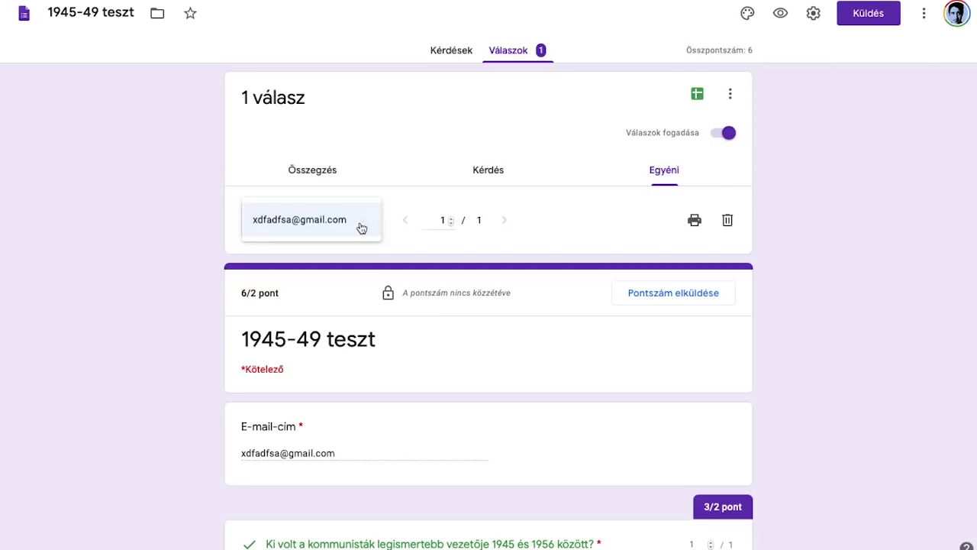
{"action": "left_click", "coordinate": [362, 227]}
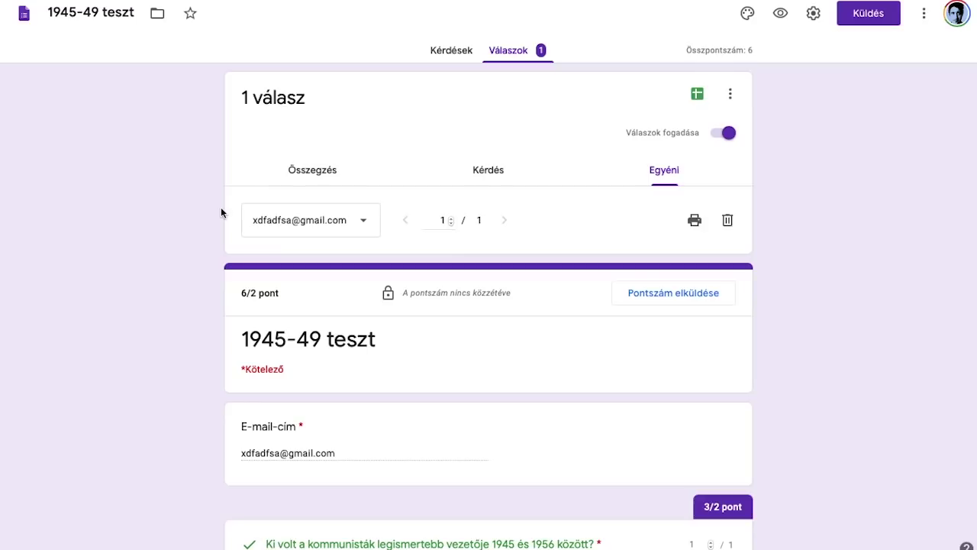
Step: Scroll down to the student's ungraded szalámitaktika essay answer
{"action": "scroll", "coordinate": [232, 200], "scroll_direction": "down", "scroll_amount": 1}
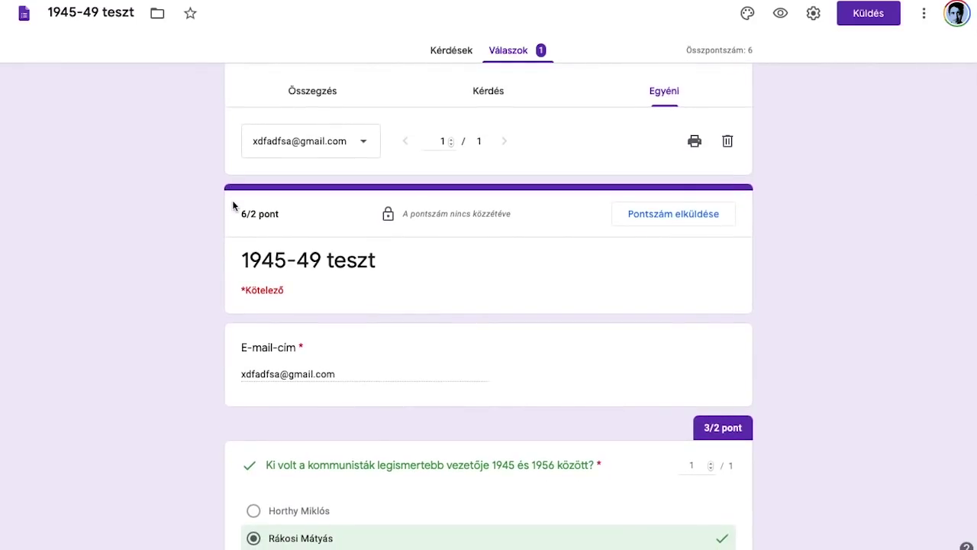
{"action": "scroll", "coordinate": [299, 394], "scroll_direction": "down", "scroll_amount": 1}
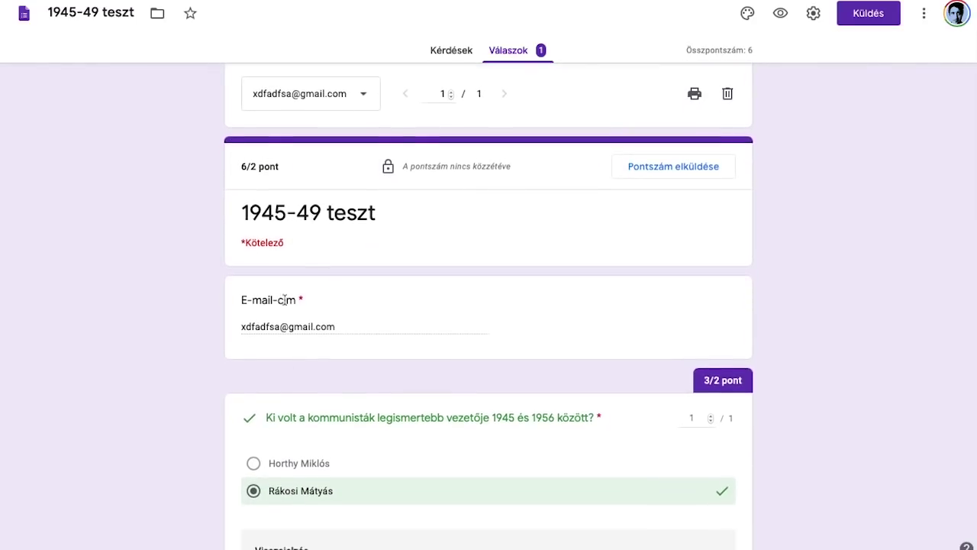
{"action": "scroll", "coordinate": [287, 323], "scroll_direction": "down", "scroll_amount": 1}
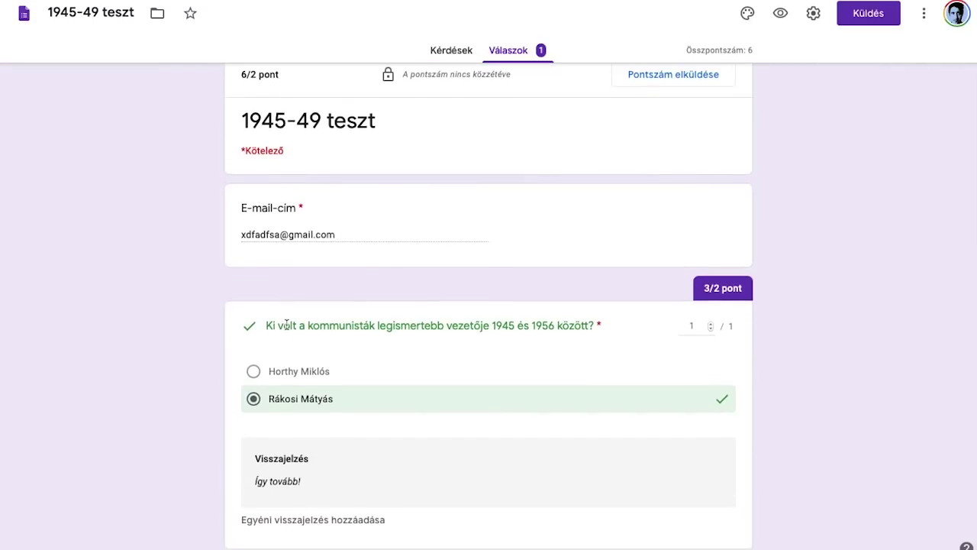
{"action": "scroll", "coordinate": [286, 323], "scroll_direction": "down", "scroll_amount": 1}
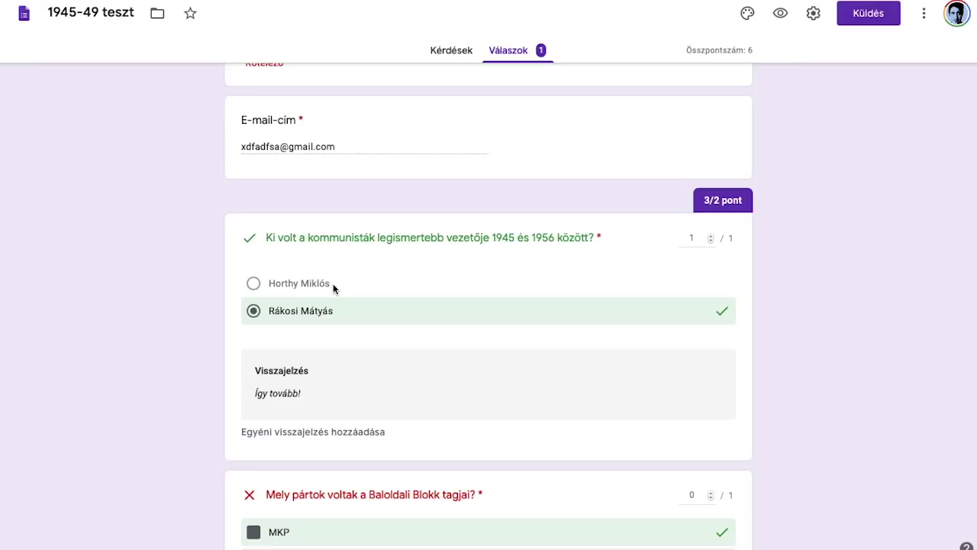
{"action": "scroll", "coordinate": [330, 284], "scroll_direction": "down", "scroll_amount": 1}
{"action": "scroll", "coordinate": [284, 258], "scroll_direction": "down", "scroll_amount": 1}
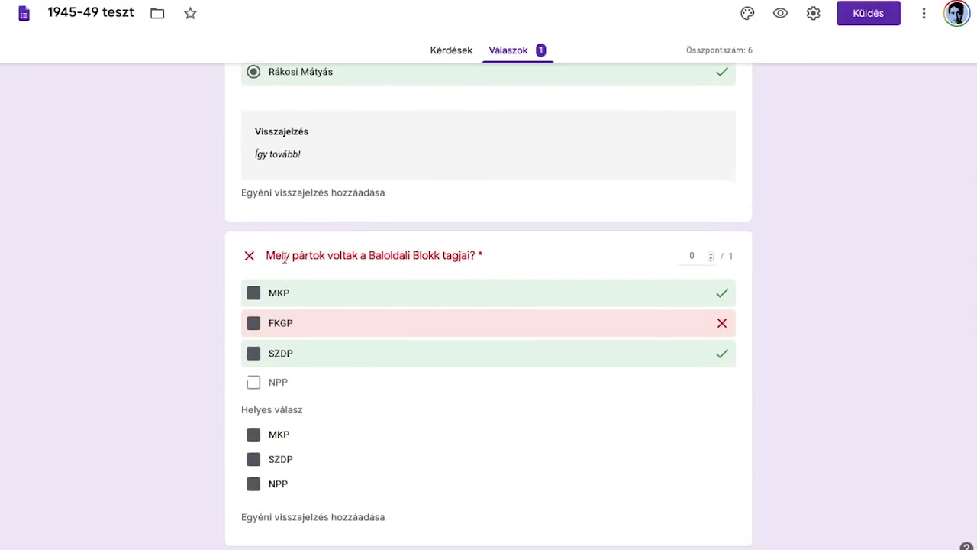
{"action": "scroll", "coordinate": [284, 353], "scroll_direction": "down", "scroll_amount": 1}
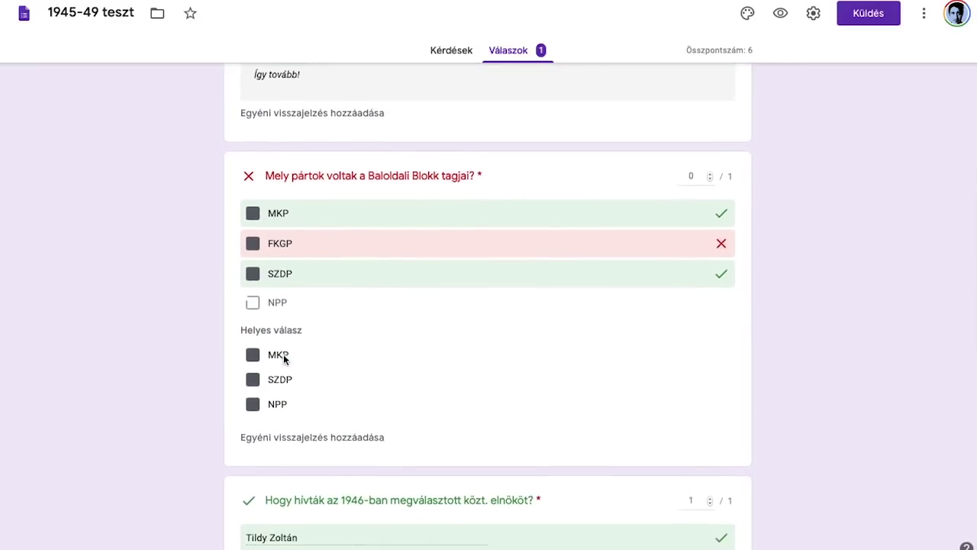
{"action": "scroll", "coordinate": [273, 359], "scroll_direction": "down", "scroll_amount": 2}
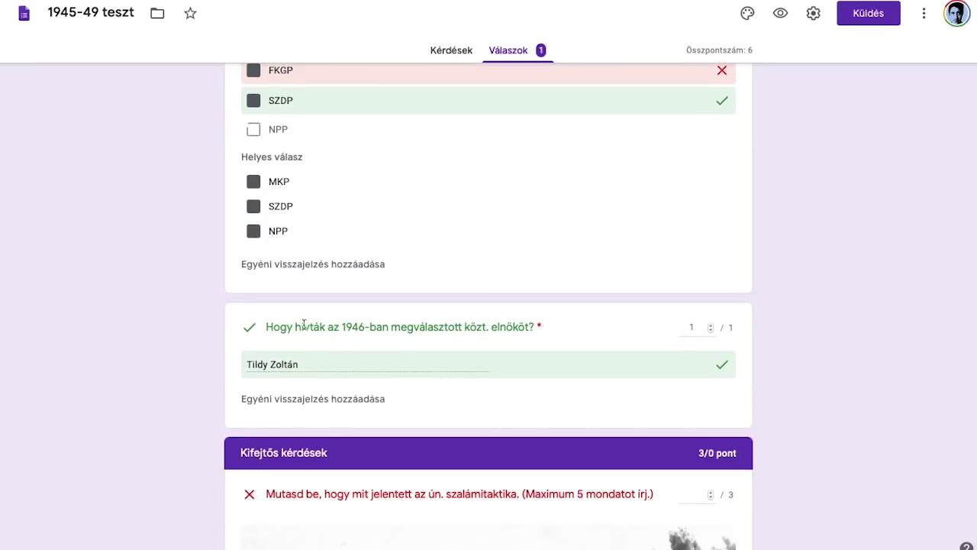
{"action": "scroll", "coordinate": [296, 381], "scroll_direction": "down", "scroll_amount": 4}
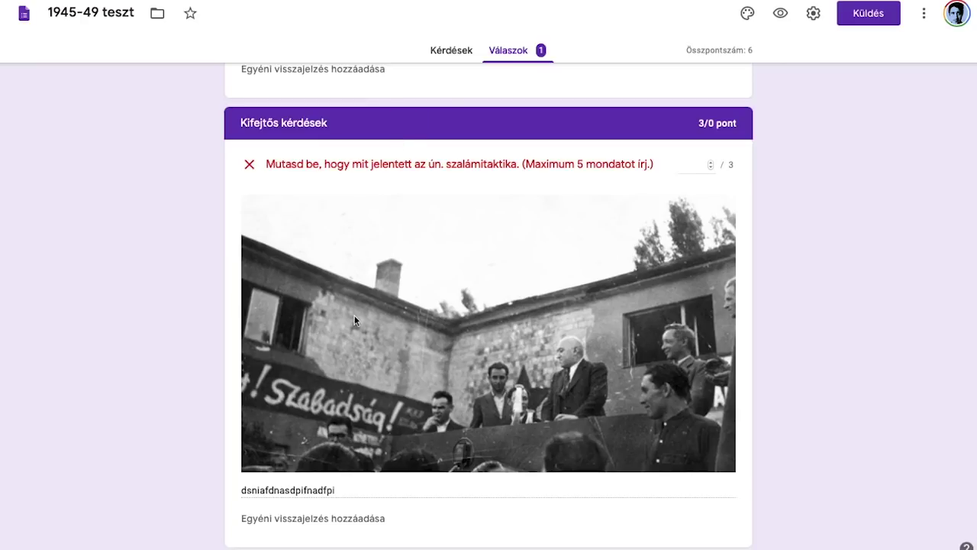
{"action": "scroll", "coordinate": [412, 425], "scroll_direction": "down", "scroll_amount": 1}
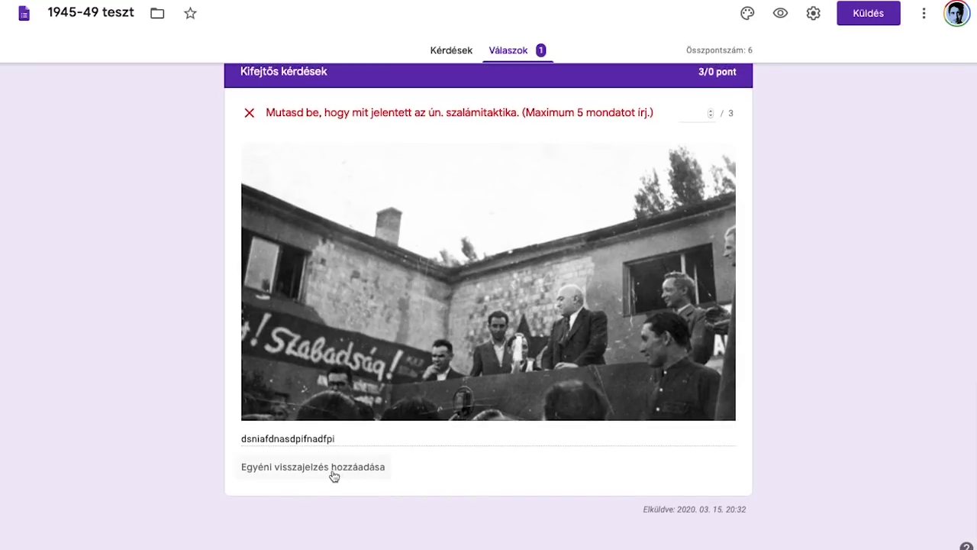
Step: Save a personal feedback note on the essay telling the student it didn't work out
{"action": "left_click", "coordinate": [355, 457]}
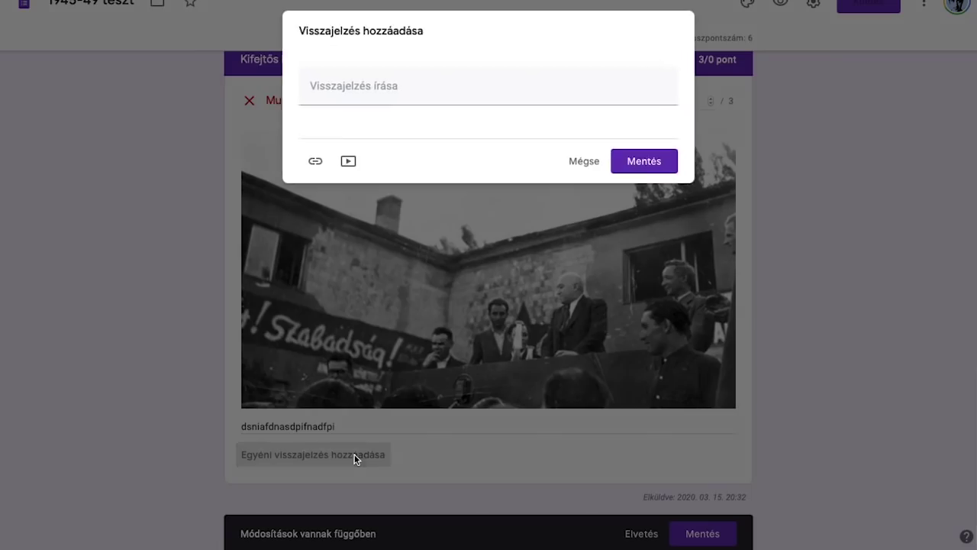
{"action": "left_click", "coordinate": [427, 92]}
{"action": "type", "text": "Hát"}
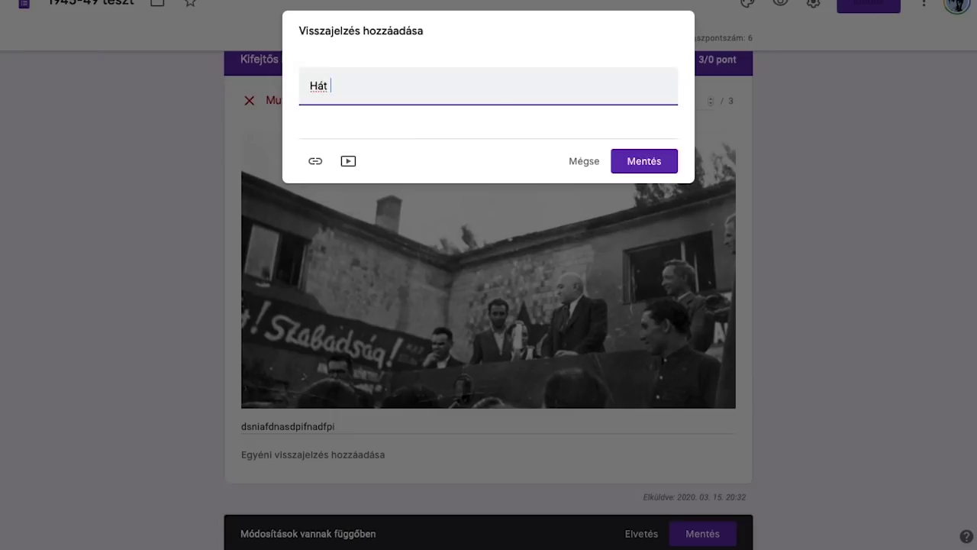
{"action": "type", "text": ", Ádám, ez nem sikerült."}
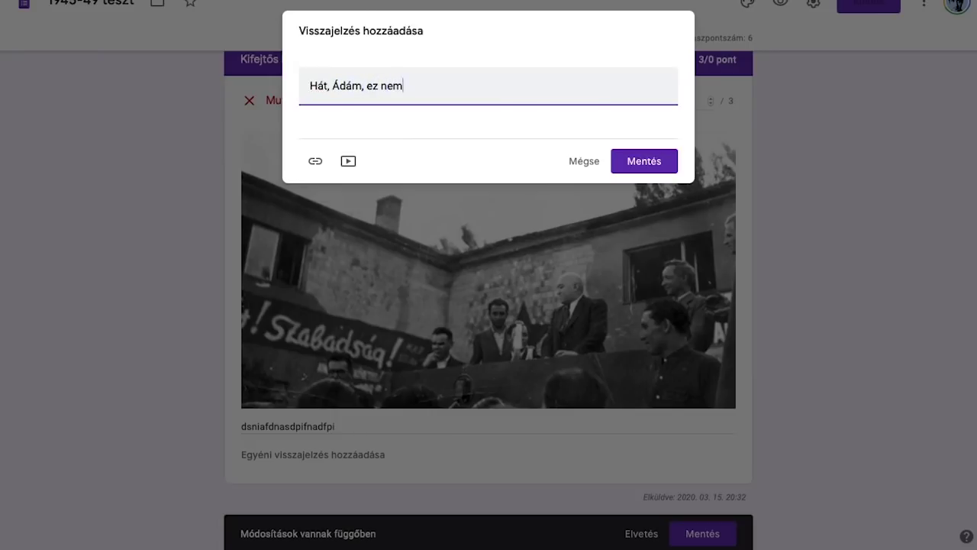
{"action": "left_click", "coordinate": [642, 160]}
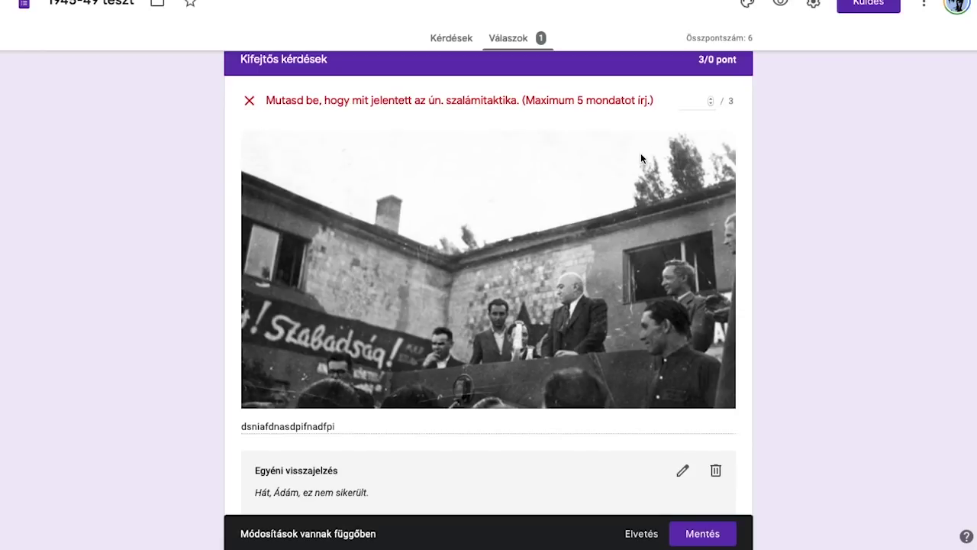
Step: Give the essay 1 of 3 points and save the grading changes, totalling 3 of 6
{"action": "left_click", "coordinate": [701, 100]}
{"action": "left_click", "coordinate": [767, 145]}
{"action": "scroll", "coordinate": [634, 100], "scroll_direction": "down", "scroll_amount": 2}
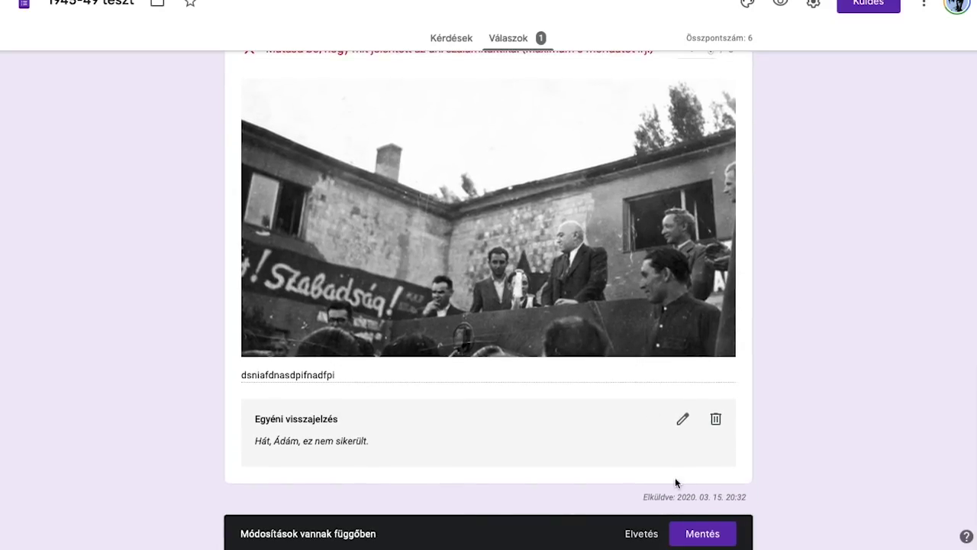
{"action": "left_click", "coordinate": [702, 534]}
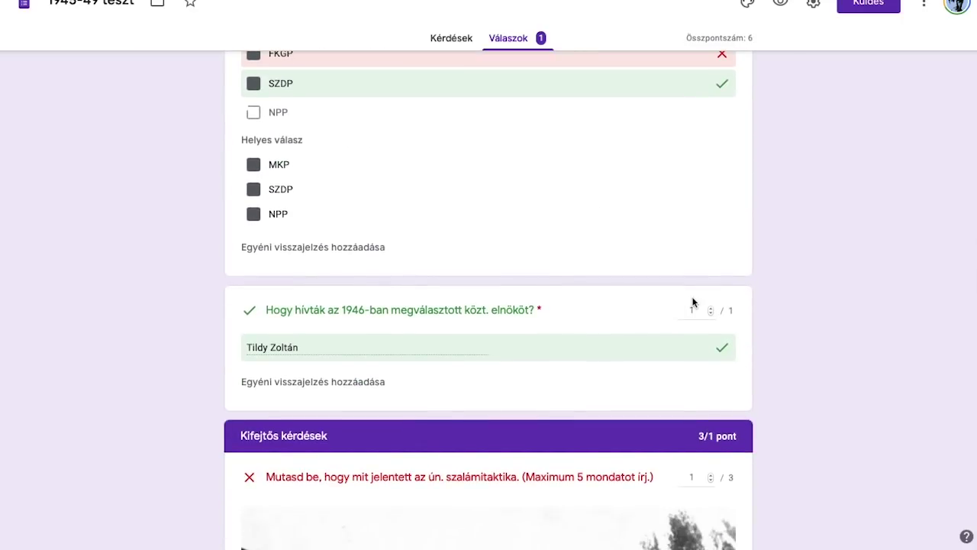
{"action": "scroll", "coordinate": [706, 152], "scroll_direction": "up", "scroll_amount": 4}
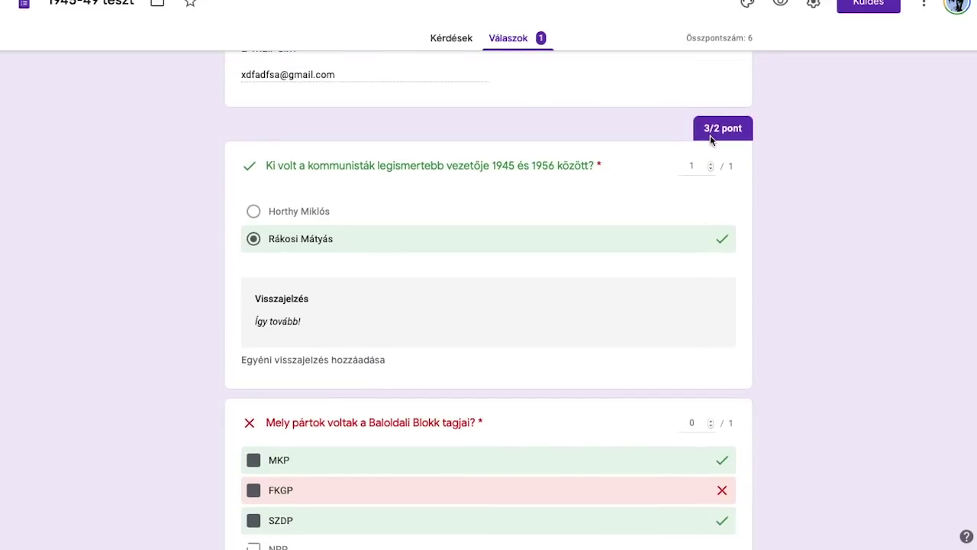
{"action": "scroll", "coordinate": [707, 162], "scroll_direction": "up", "scroll_amount": 1}
{"action": "scroll", "coordinate": [706, 165], "scroll_direction": "up", "scroll_amount": 4}
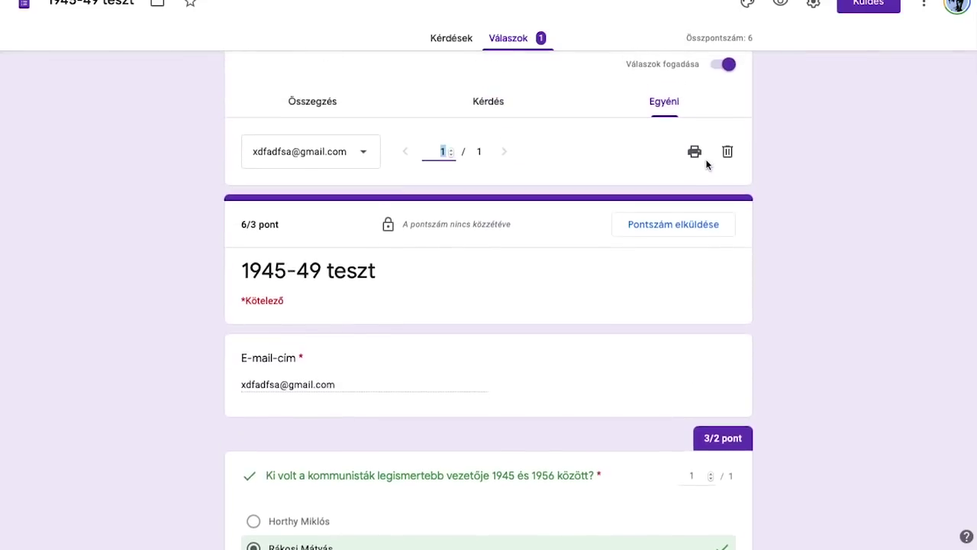
{"action": "scroll", "coordinate": [519, 312], "scroll_direction": "down", "scroll_amount": 2}
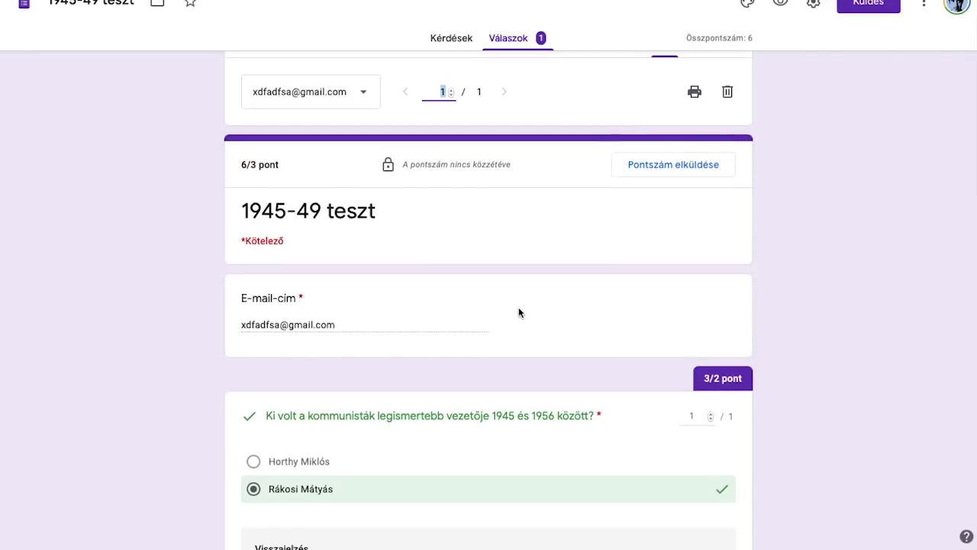
{"action": "scroll", "coordinate": [681, 381], "scroll_direction": "down", "scroll_amount": 2}
{"action": "scroll", "coordinate": [681, 381], "scroll_direction": "down", "scroll_amount": 6}
{"action": "scroll", "coordinate": [681, 381], "scroll_direction": "up", "scroll_amount": 4}
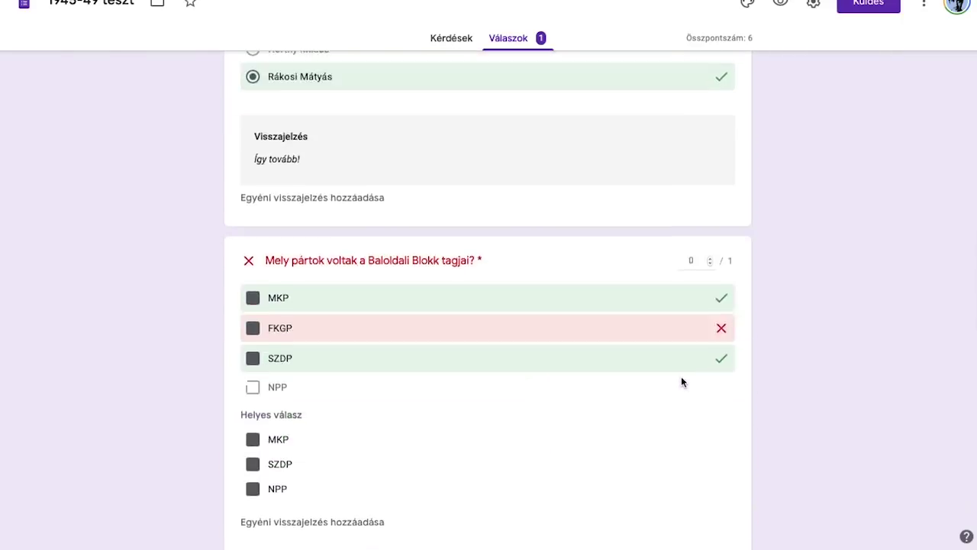
{"action": "scroll", "coordinate": [713, 89], "scroll_direction": "down", "scroll_amount": 5}
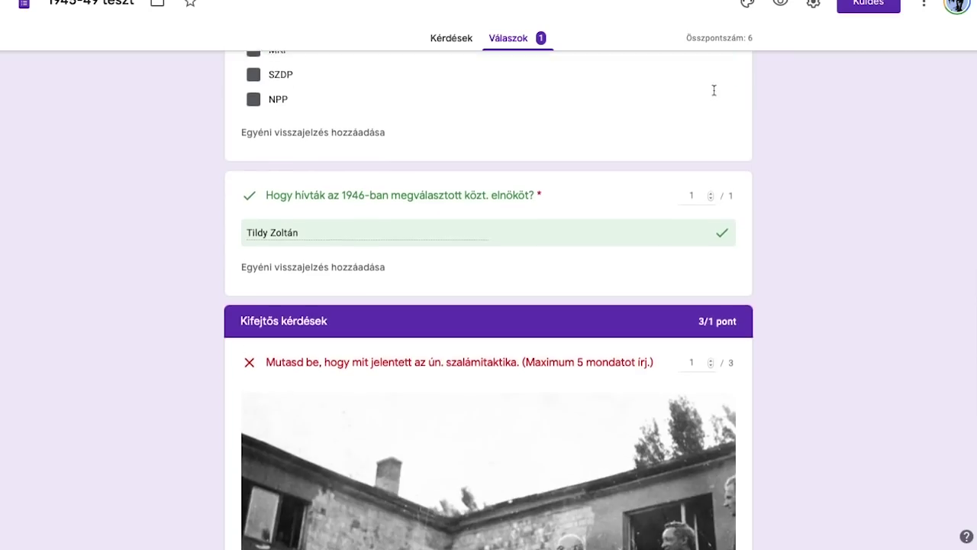
{"action": "scroll", "coordinate": [713, 312], "scroll_direction": "up", "scroll_amount": 10}
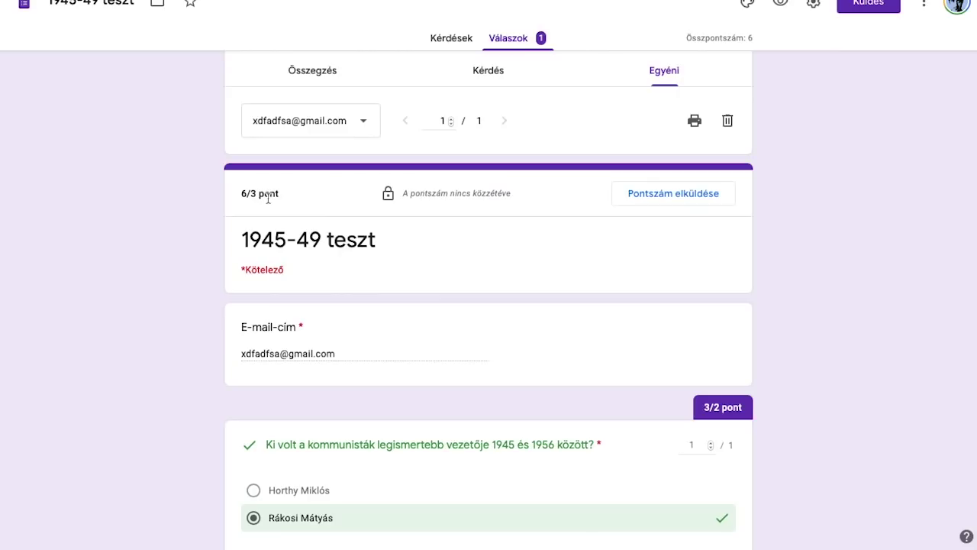
Step: E-mail and publish the response's score to the respondent, then close the Forms tab
{"action": "left_click", "coordinate": [671, 200]}
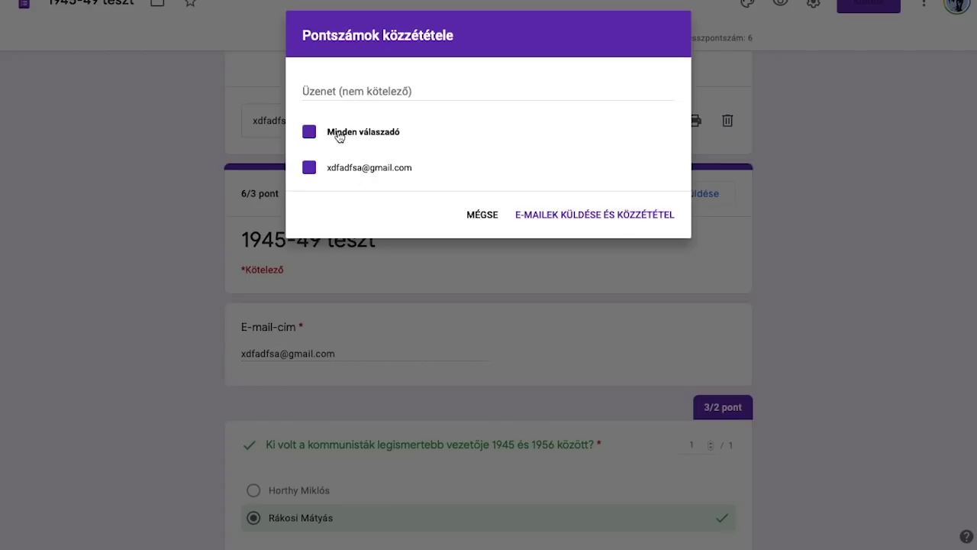
{"action": "double_click", "coordinate": [350, 170]}
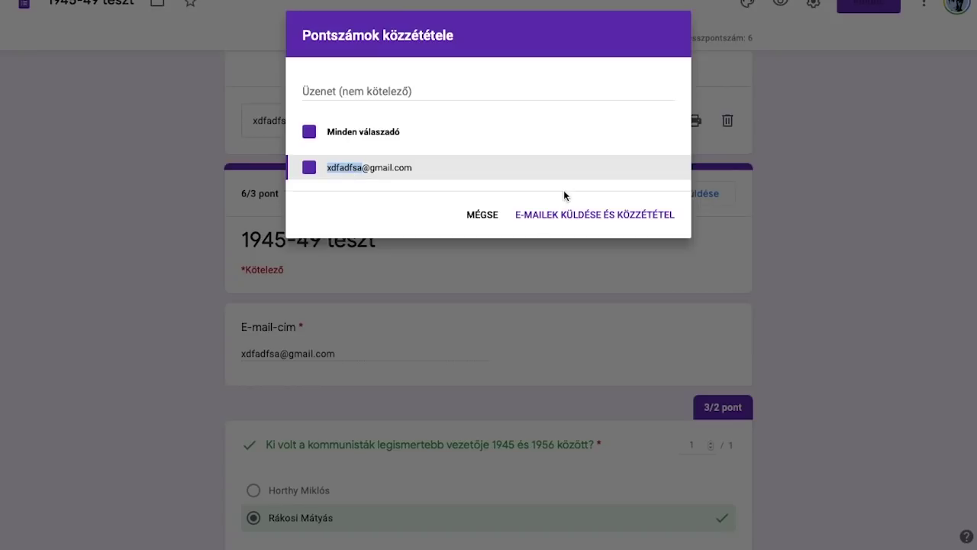
{"action": "left_click", "coordinate": [411, 200]}
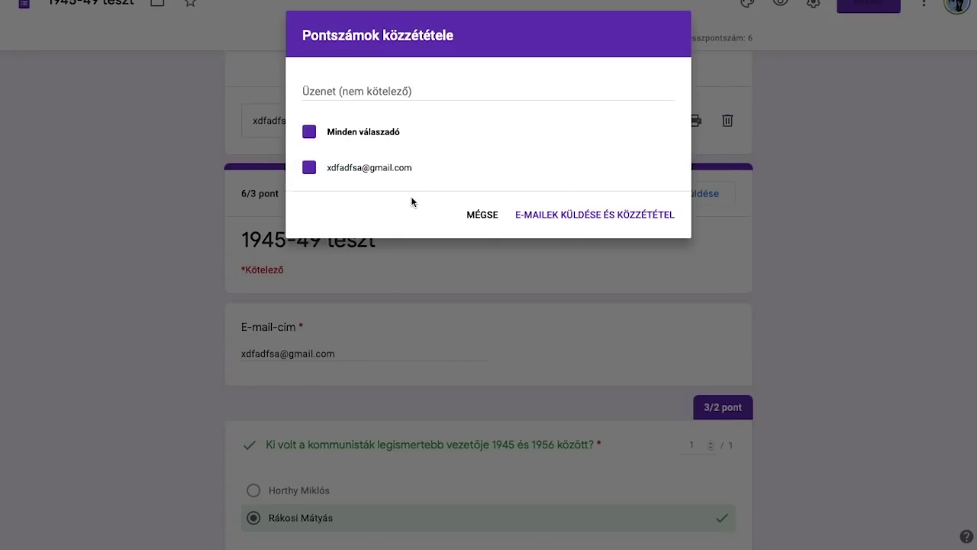
{"action": "left_click", "coordinate": [582, 217]}
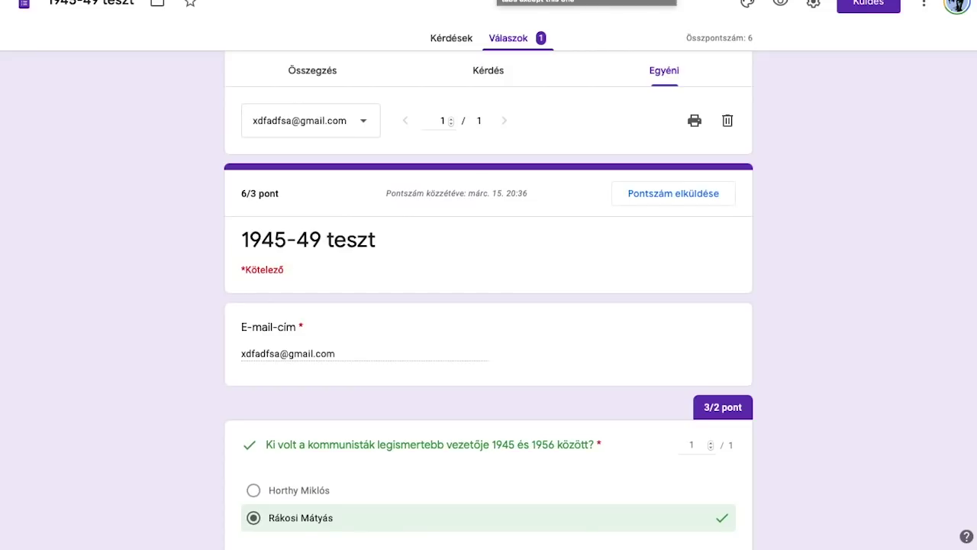
{"action": "key", "text": "ctrl+w"}
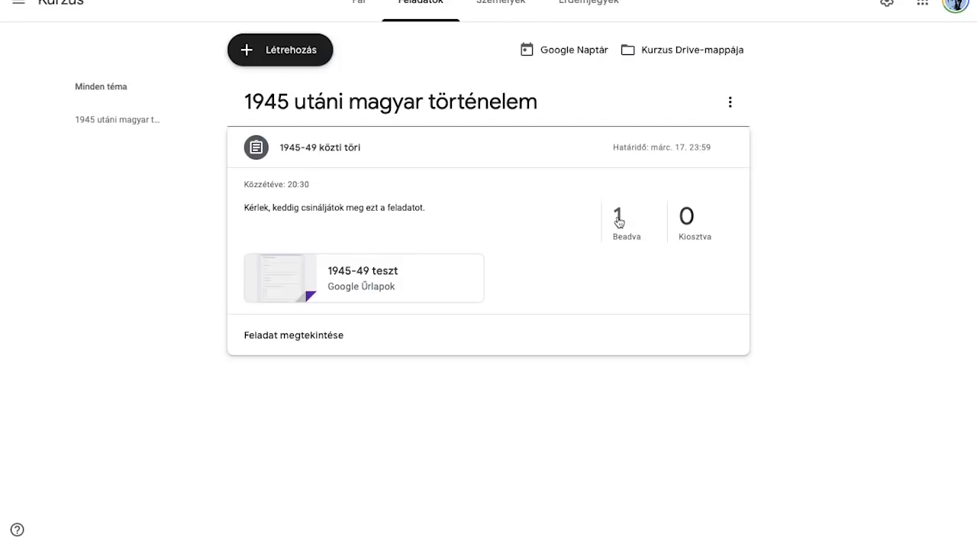
Step: Grade the student's turned-in work 3 and return it
{"action": "left_click", "coordinate": [619, 220]}
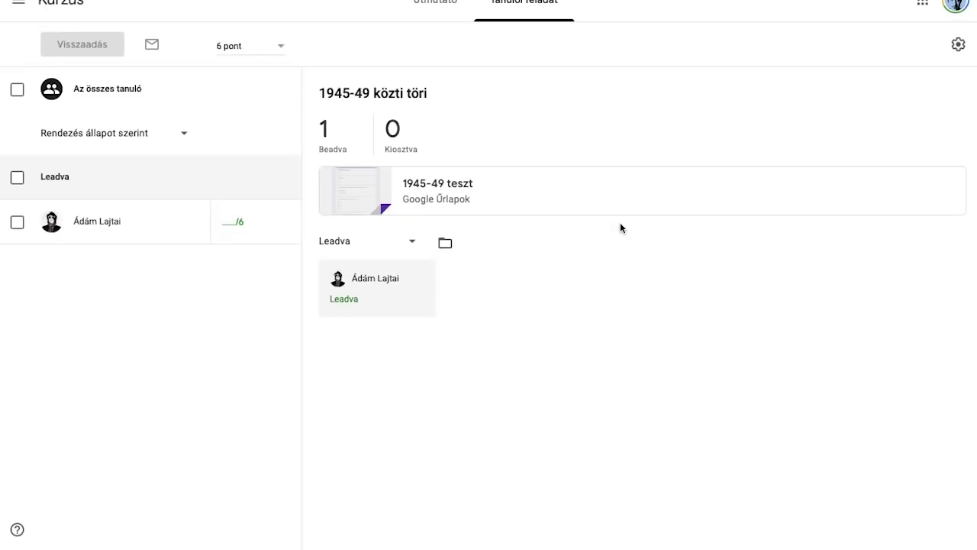
{"action": "left_click", "coordinate": [228, 220]}
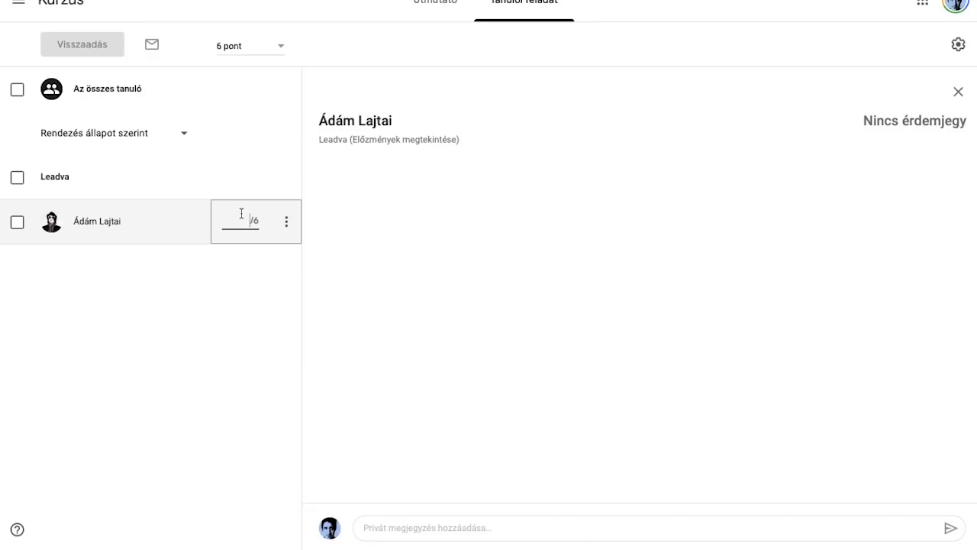
{"action": "type", "text": "3"}
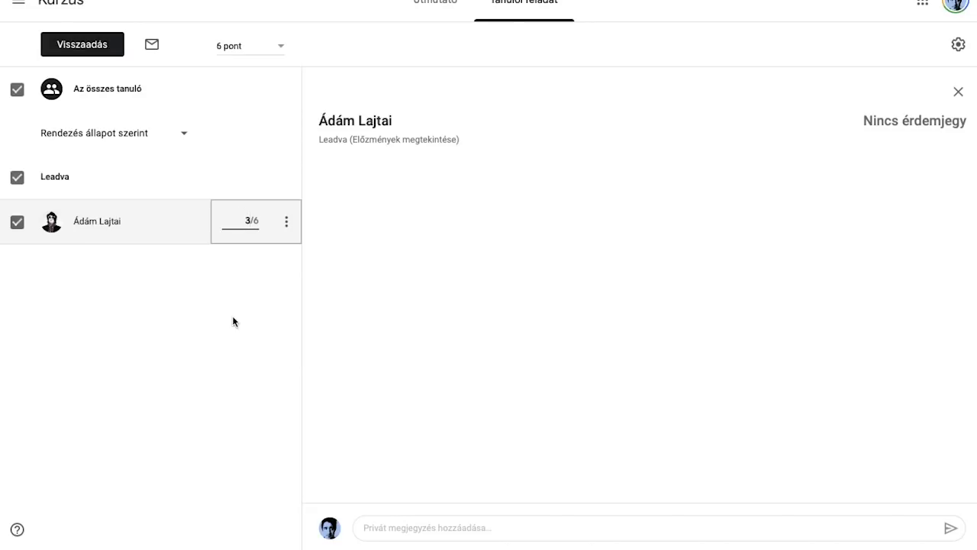
{"action": "left_click", "coordinate": [233, 321]}
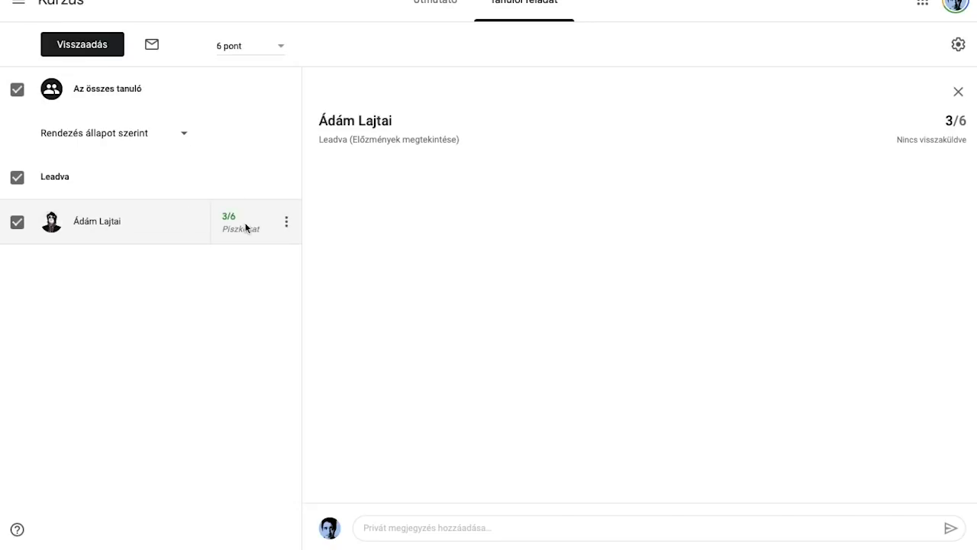
{"action": "left_click", "coordinate": [96, 48]}
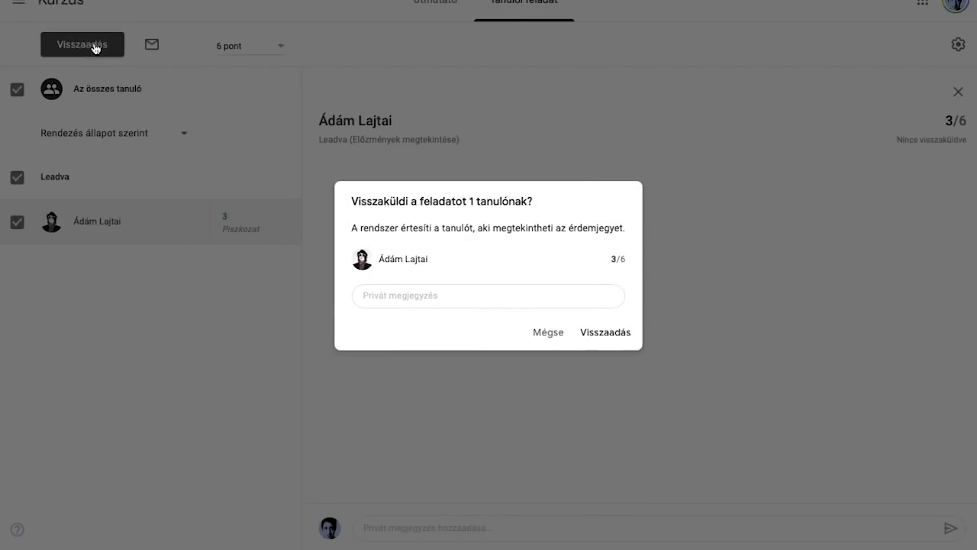
{"action": "left_click", "coordinate": [603, 334]}
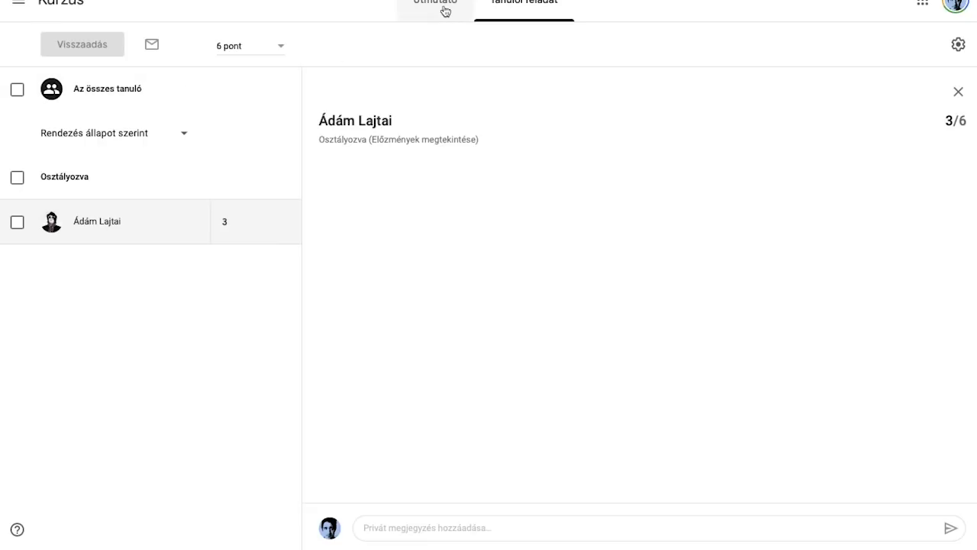
Step: Open the Kurzus course's gradebook, showing the quiz at 3 of 6, average 3
{"action": "left_click", "coordinate": [439, 9]}
{"action": "left_click", "coordinate": [18, 3]}
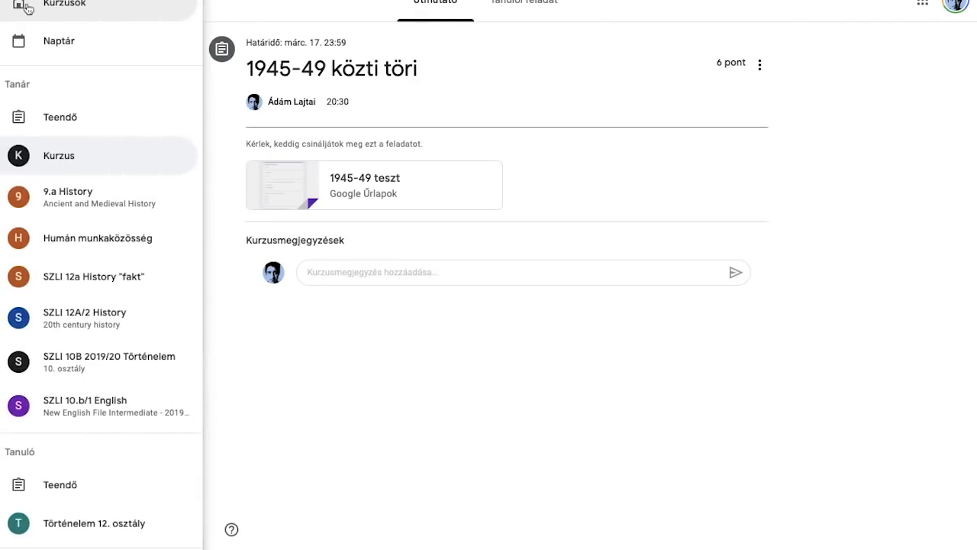
{"action": "left_click", "coordinate": [80, 153]}
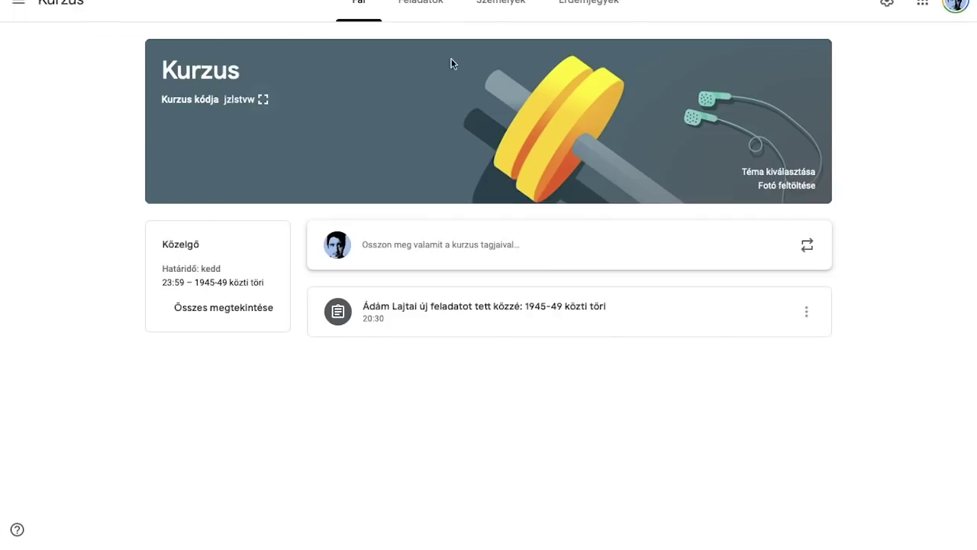
{"action": "left_click", "coordinate": [601, 18]}
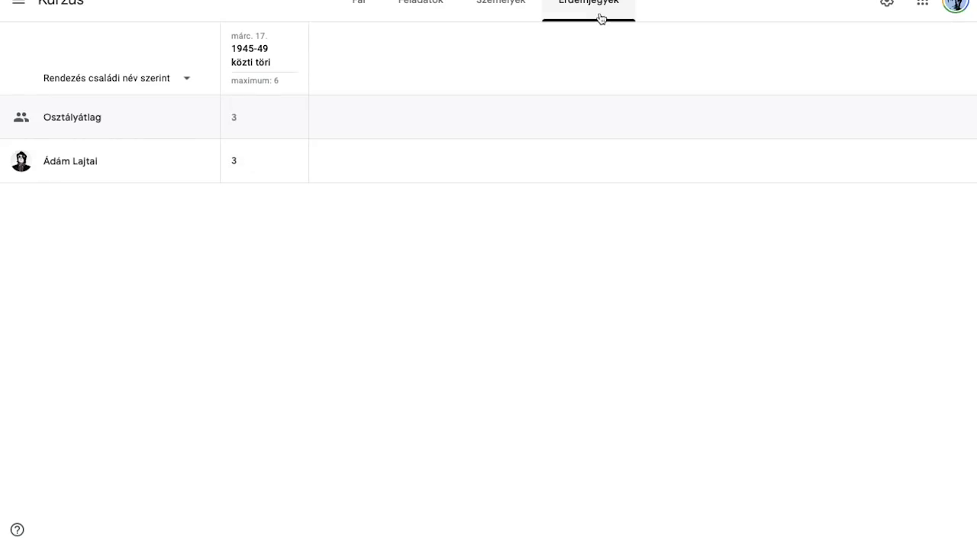